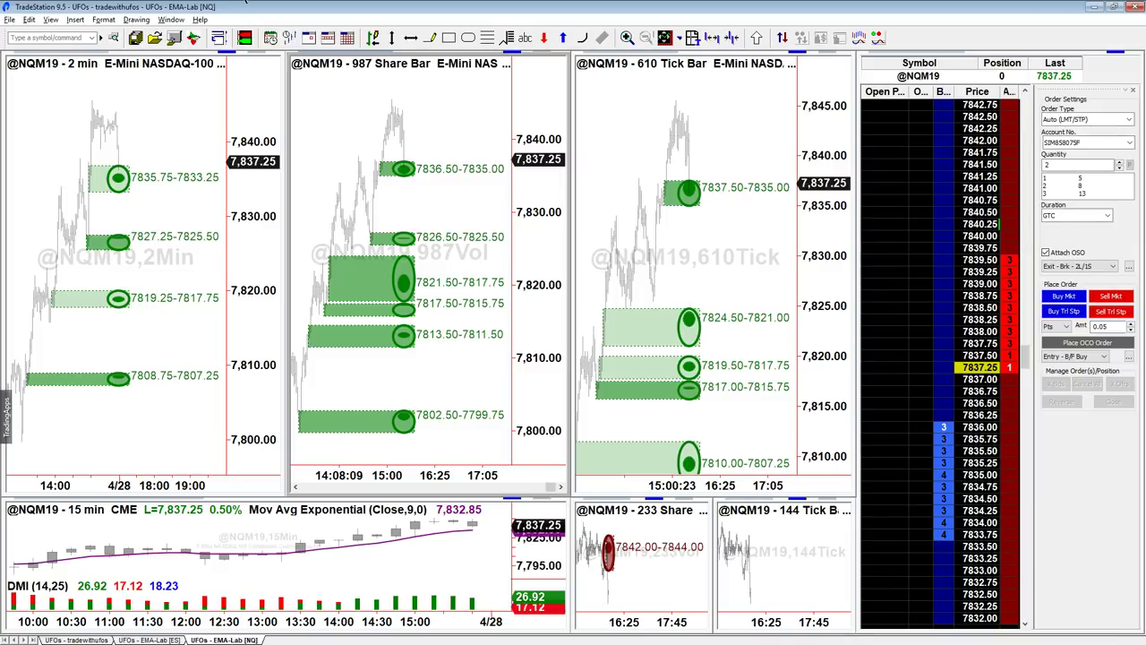
Switch to the Word notes and highlight the "2 min (NO Spot Forex)" text and the 60 min line in the time-frame list.
{"action": "key", "text": "alt+Tab"}
{"action": "scroll", "coordinate": [854, 340], "scroll_direction": "up", "scroll_amount": 15}
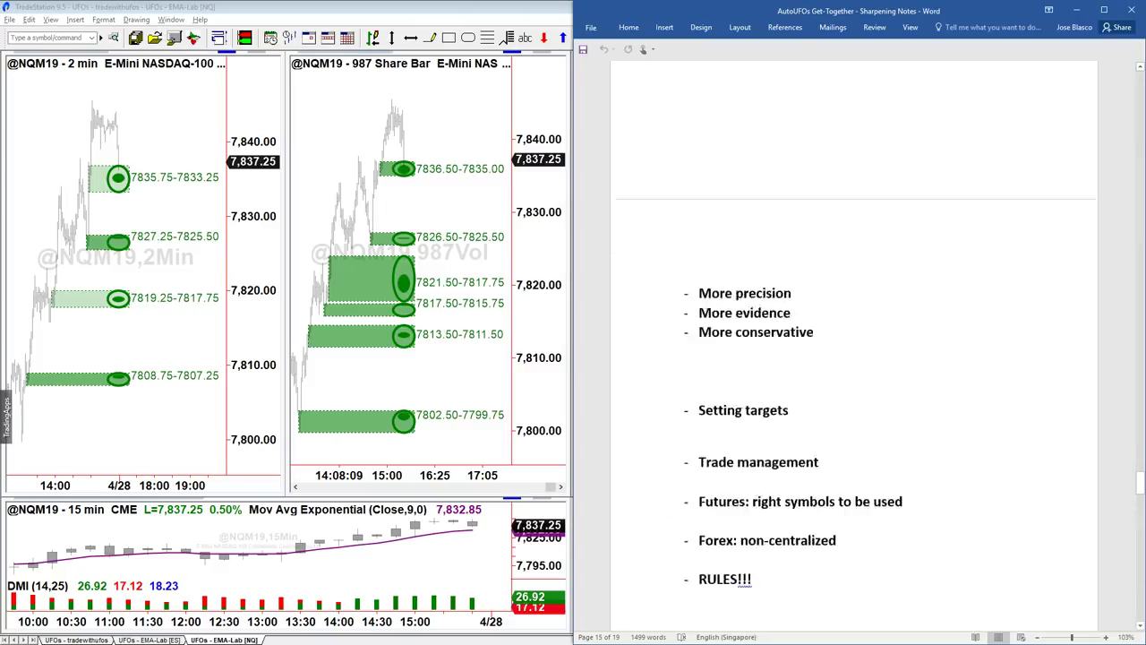
{"action": "scroll", "coordinate": [741, 237], "scroll_direction": "up", "scroll_amount": 5}
{"action": "scroll", "coordinate": [742, 238], "scroll_direction": "down", "scroll_amount": 2}
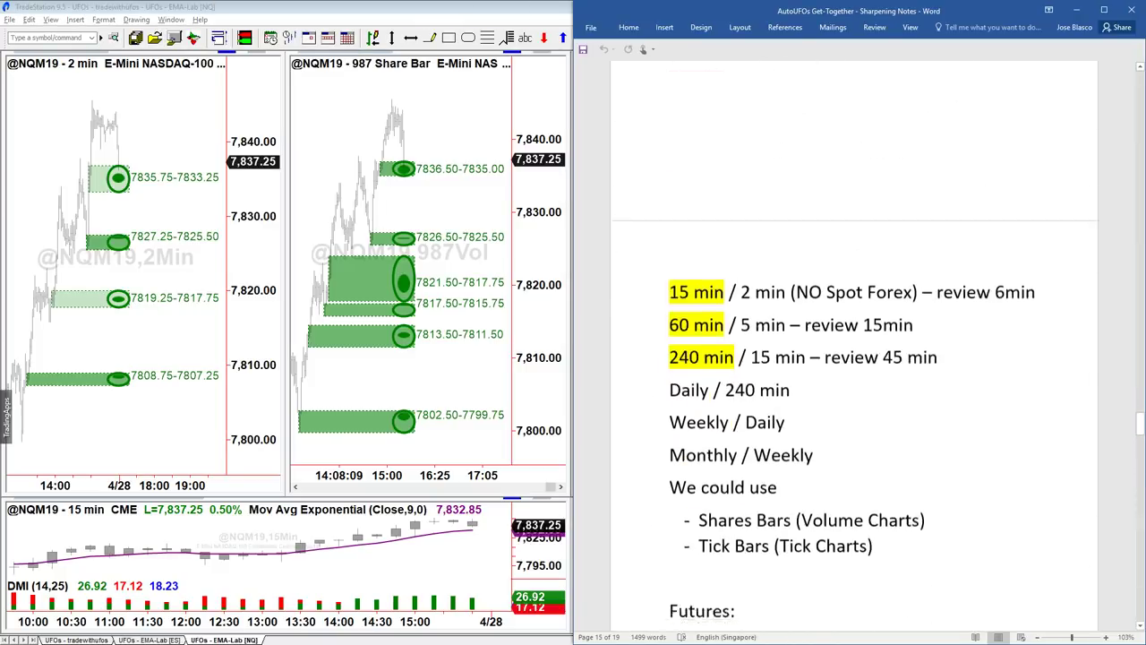
{"action": "left_click_drag", "start_coordinate": [741, 241], "coordinate": [914, 252]}
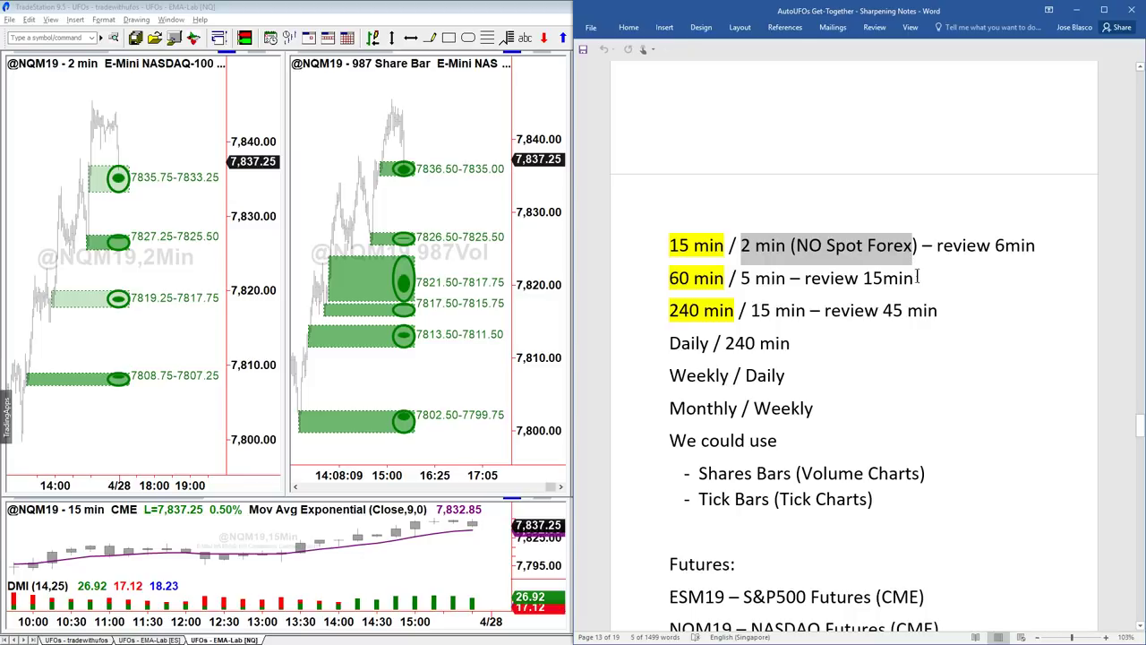
{"action": "left_click_drag", "start_coordinate": [915, 280], "coordinate": [663, 289]}
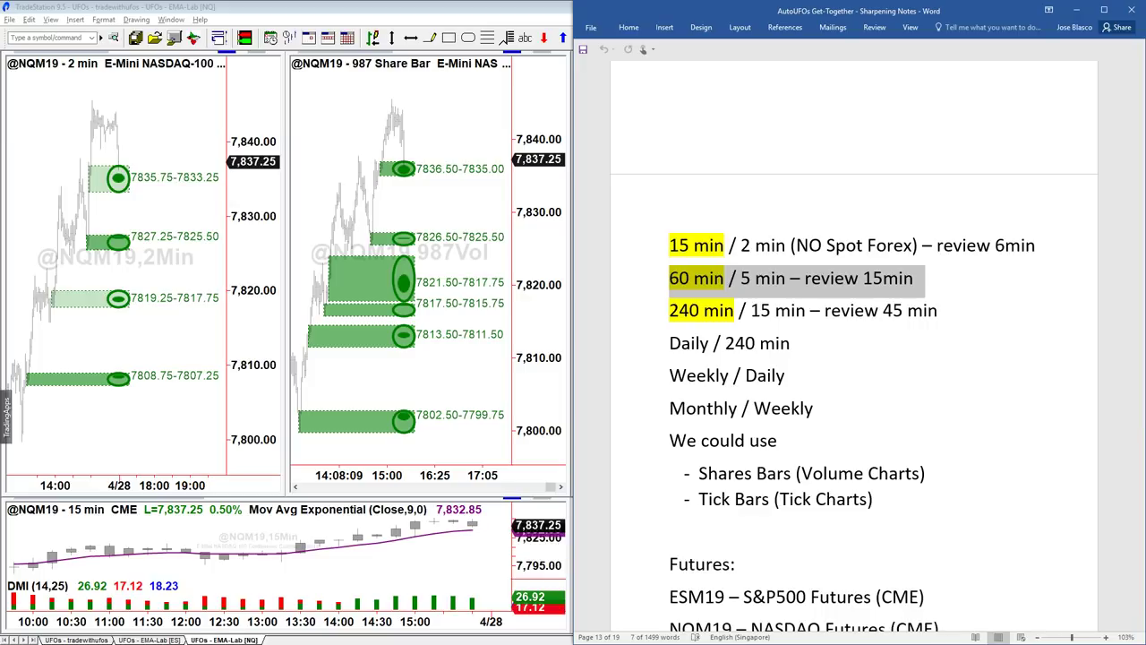
Switch to the edge time-frames image in Photos, mark the symbol column and the 2, 8 and 21 min headers, and clear the marks.
{"action": "key", "text": "alt+Tab"}
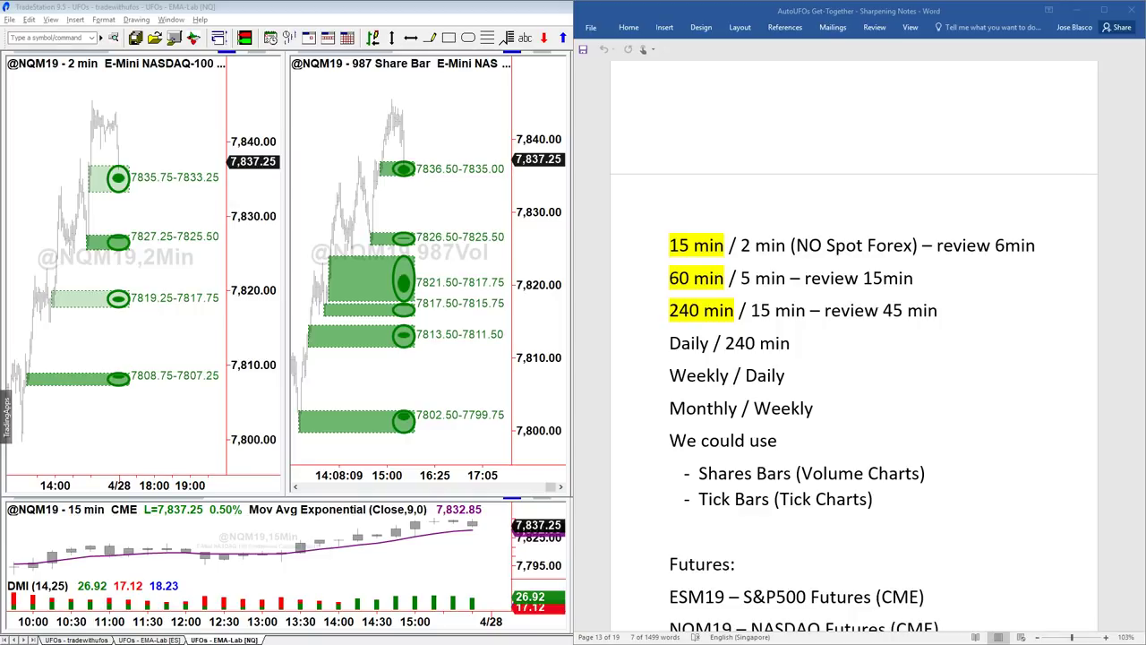
{"action": "key", "text": "alt+Tab"}
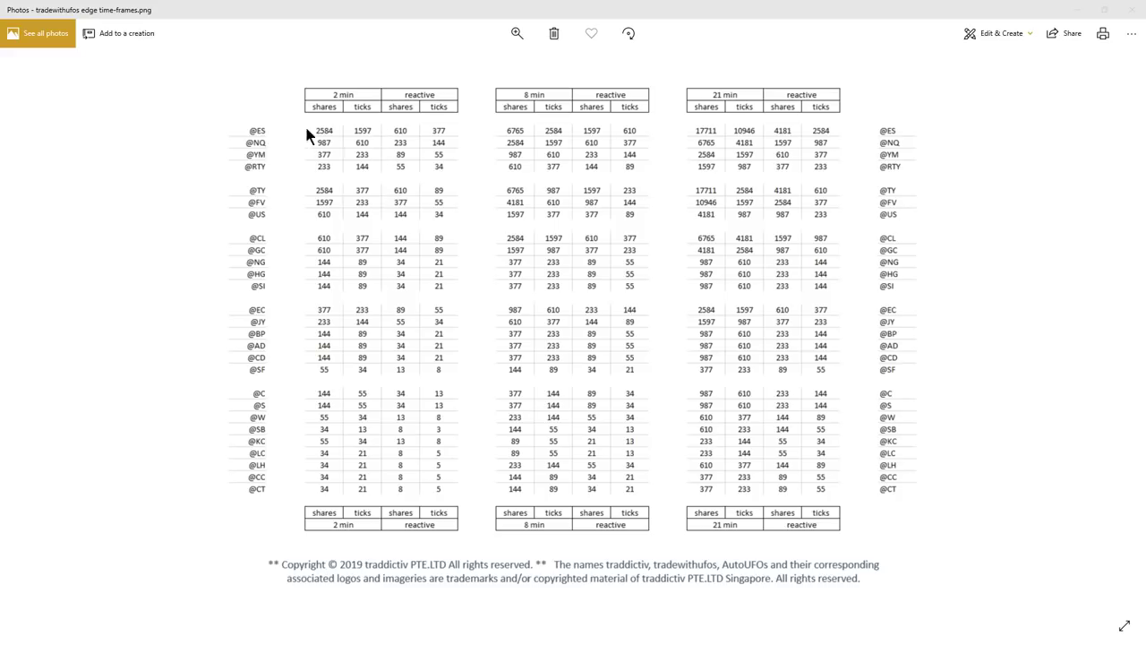
{"action": "left_click_drag", "start_coordinate": [286, 128], "coordinate": [283, 492]}
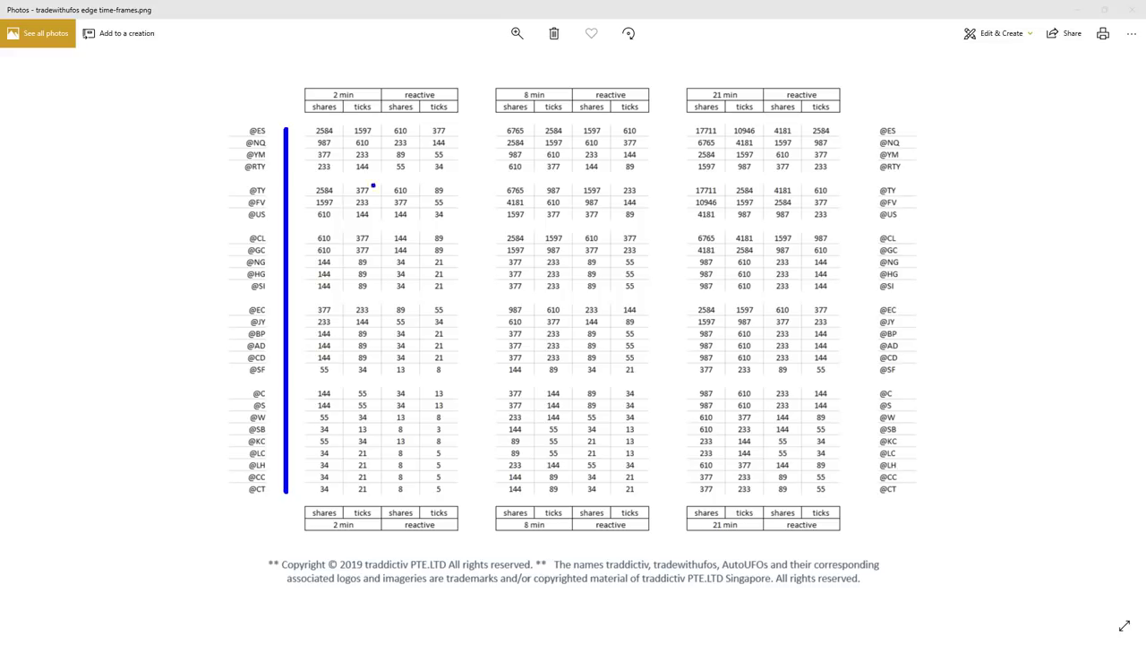
{"action": "left_click_drag", "start_coordinate": [308, 56], "coordinate": [320, 86]}
{"action": "left_click_drag", "start_coordinate": [325, 62], "coordinate": [320, 86]}
{"action": "left_click_drag", "start_coordinate": [506, 63], "coordinate": [522, 84]}
{"action": "left_click_drag", "start_coordinate": [689, 62], "coordinate": [704, 83]}
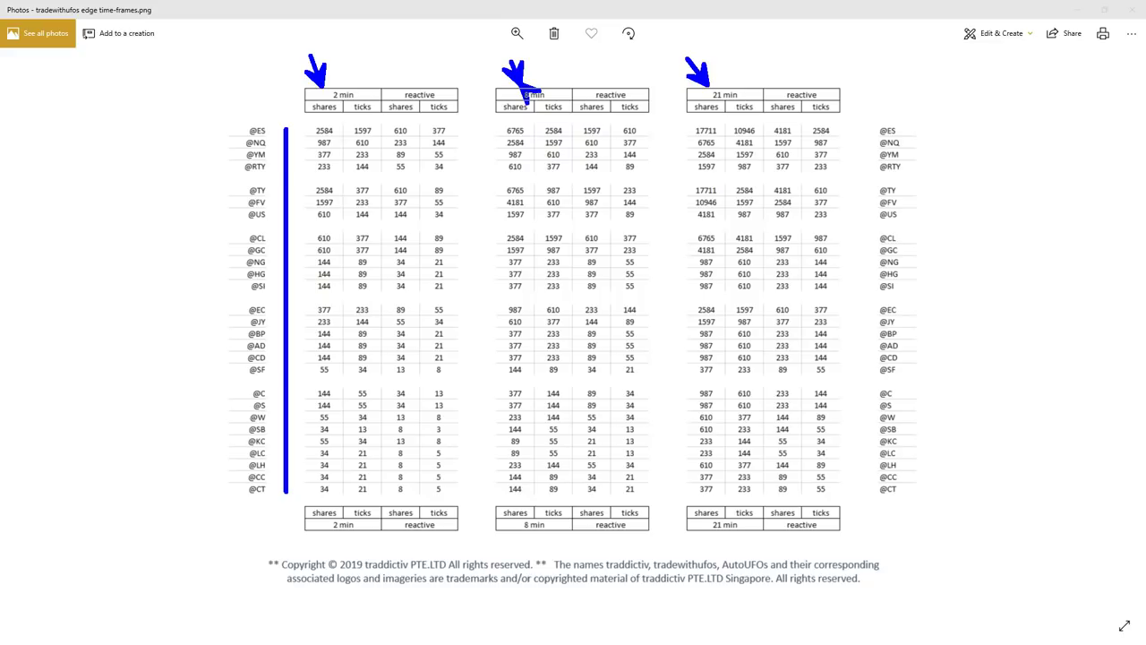
{"action": "key", "text": "Escape"}
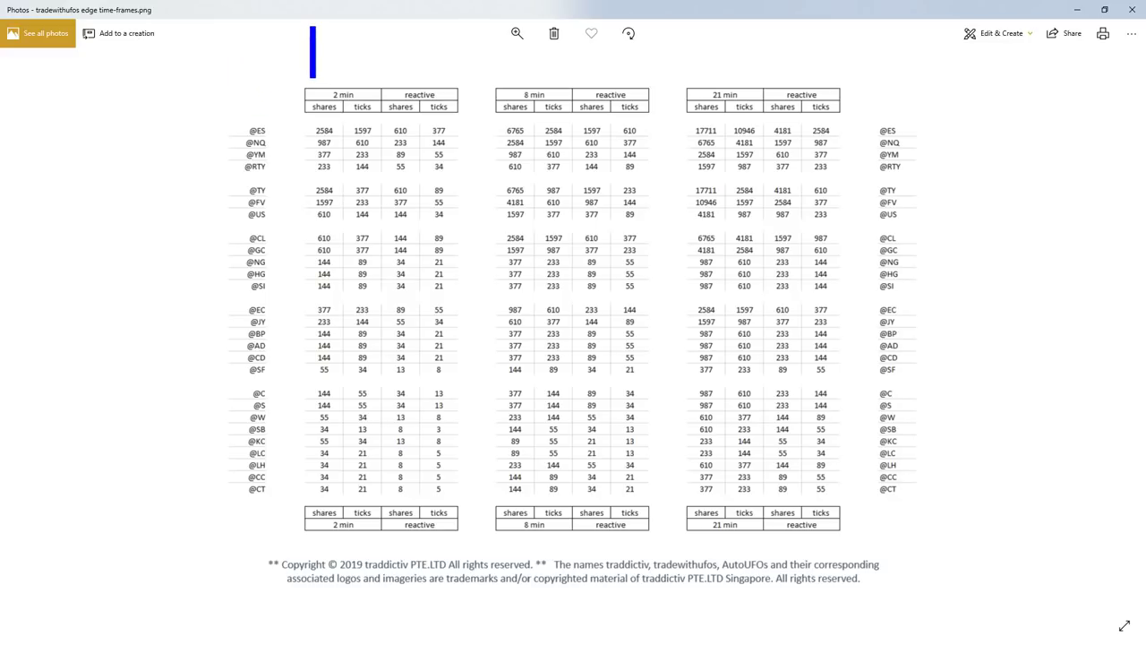
Add the text labels 15m, 60m and 240m above the 2 min, 8 min and 21 min column groups.
{"action": "type", "text": "15"}
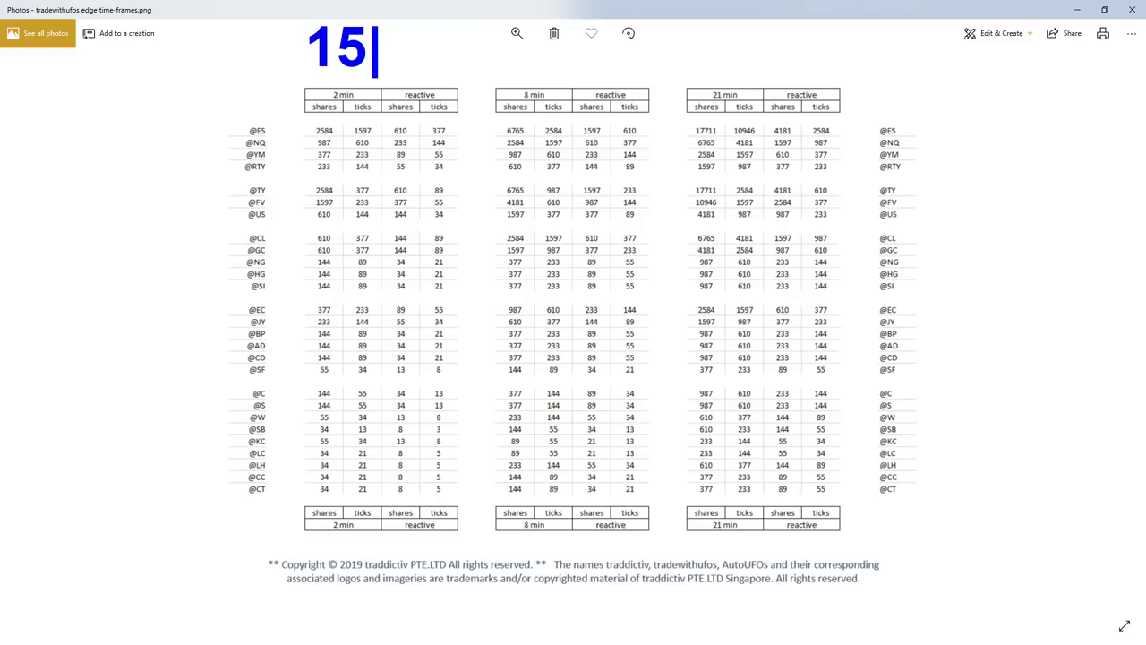
{"action": "type", "text": "m"}
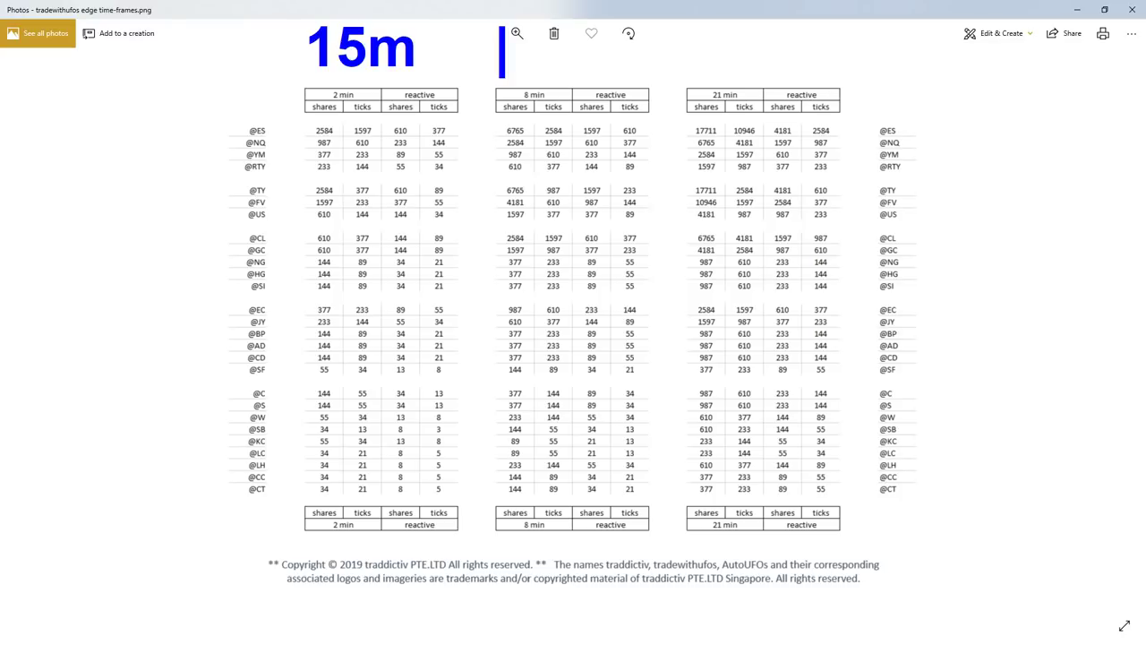
{"action": "type", "text": "     60m"}
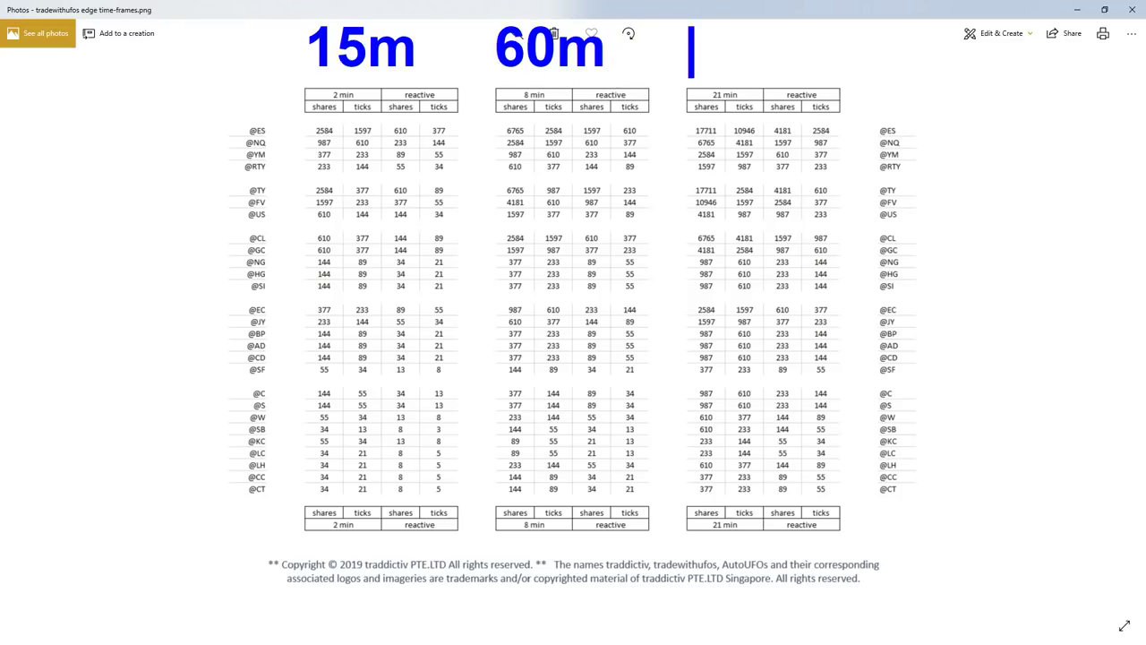
{"action": "type", "text": "     240m"}
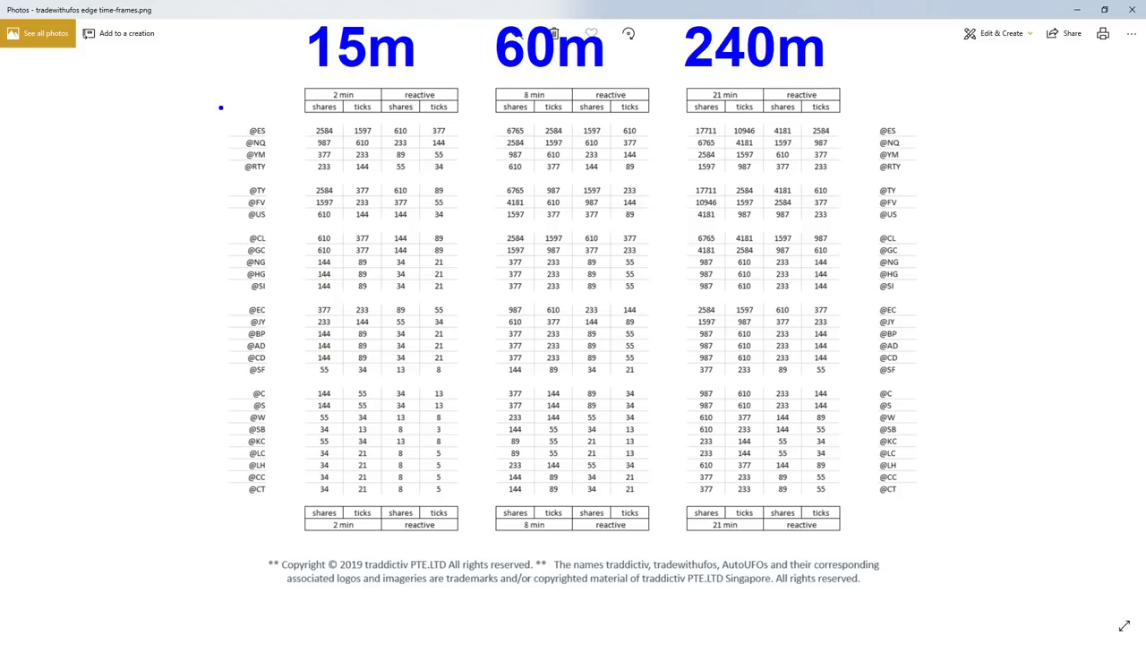
Frame the table body with a rectangle, draw an arrow from 15m to the 2 min header, and cross out 15m.
{"action": "mouse_move", "coordinate": [230, 100]}
{"action": "left_mouse_down"}
{"action": "mouse_move", "coordinate": [426, 116]}
{"action": "mouse_move", "coordinate": [800, 244]}
{"action": "mouse_move", "coordinate": [887, 390]}
{"action": "mouse_move", "coordinate": [935, 510]}
{"action": "left_mouse_up"}
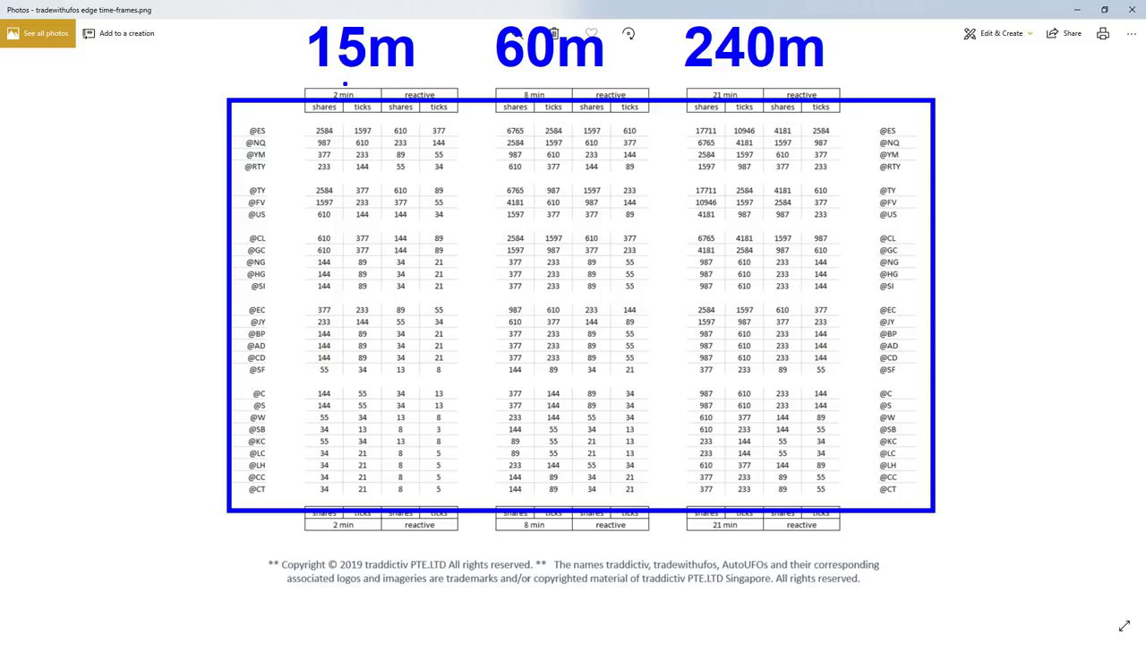
{"action": "left_click_drag", "start_coordinate": [344, 85], "coordinate": [349, 60]}
{"action": "left_click_drag", "start_coordinate": [305, 32], "coordinate": [439, 124]}
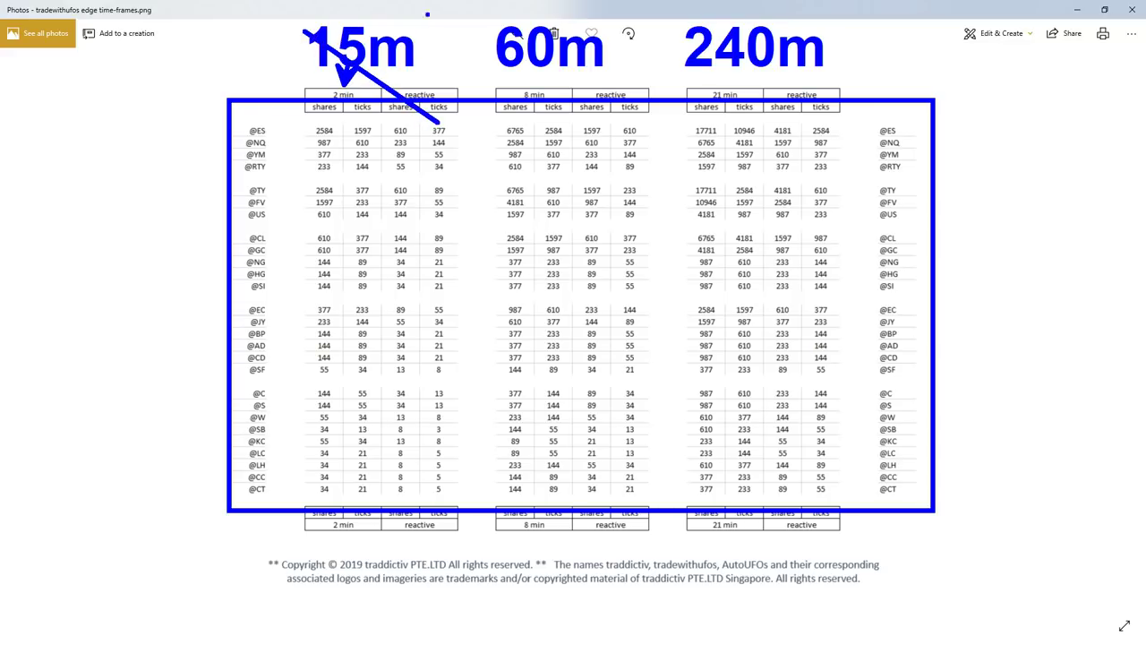
{"action": "left_click_drag", "start_coordinate": [418, 35], "coordinate": [308, 98]}
Draw arrows from 60m and 240m to the 8 min and 21 min headers, with short marks beside both labels.
{"action": "mouse_move", "coordinate": [527, 63]}
{"action": "left_mouse_down"}
{"action": "mouse_move", "coordinate": [528, 88]}
{"action": "mouse_move", "coordinate": [537, 76]}
{"action": "left_mouse_up"}
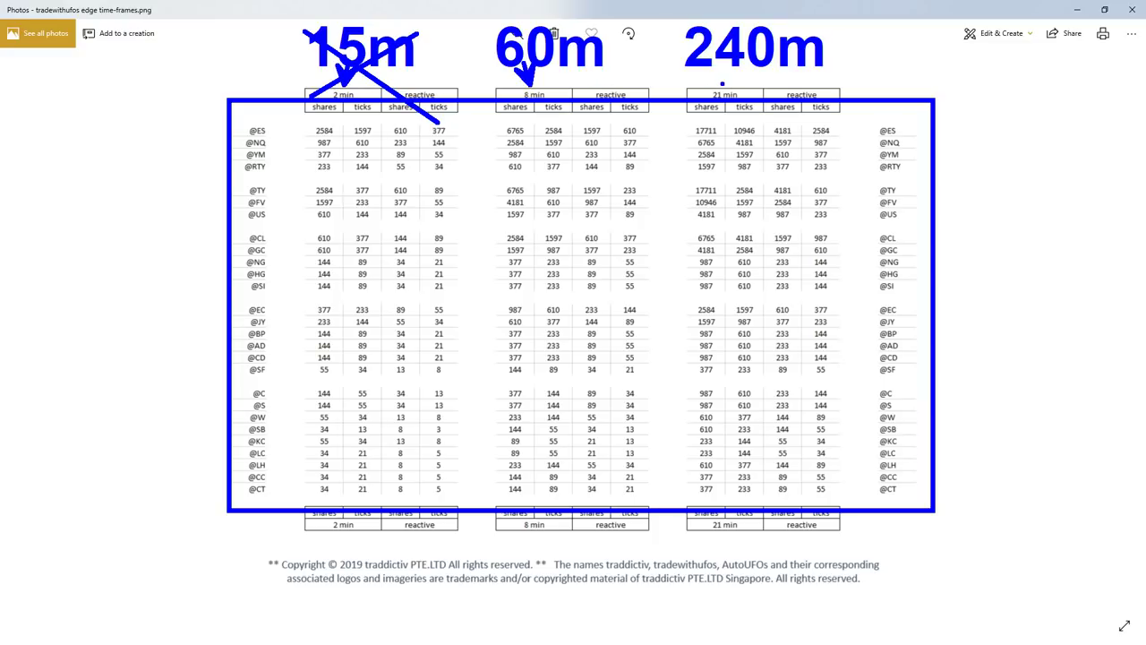
{"action": "left_click_drag", "start_coordinate": [722, 66], "coordinate": [722, 88]}
{"action": "left_click_drag", "start_coordinate": [722, 88], "coordinate": [730, 77]}
{"action": "left_click_drag", "start_coordinate": [484, 28], "coordinate": [488, 34]}
{"action": "mouse_move", "coordinate": [489, 86]}
{"action": "left_mouse_down"}
{"action": "mouse_move", "coordinate": [499, 91]}
{"action": "mouse_move", "coordinate": [490, 88]}
{"action": "left_mouse_up"}
{"action": "left_click_drag", "start_coordinate": [681, 35], "coordinate": [671, 26]}
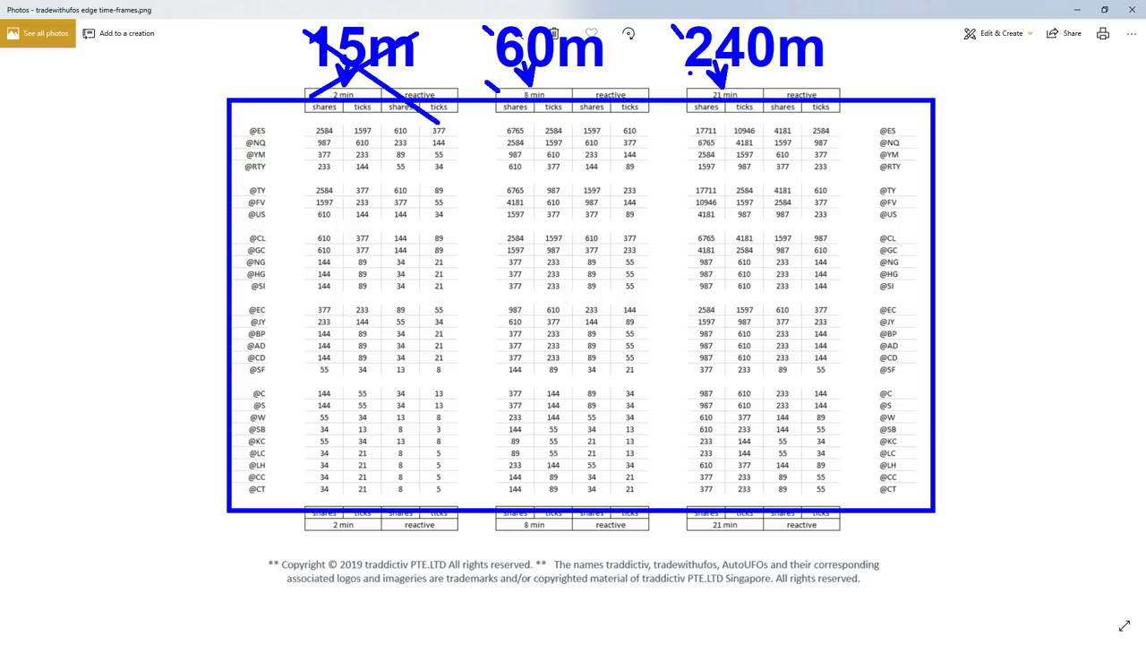
{"action": "left_click_drag", "start_coordinate": [686, 87], "coordinate": [677, 79]}
Add the text label 3m below 60m and 8m below 240m.
{"action": "left_click_drag", "start_coordinate": [542, 108], "coordinate": [550, 148]}
{"action": "left_click_drag", "start_coordinate": [548, 104], "coordinate": [548, 139]}
{"action": "left_click_drag", "start_coordinate": [582, 97], "coordinate": [582, 141]}
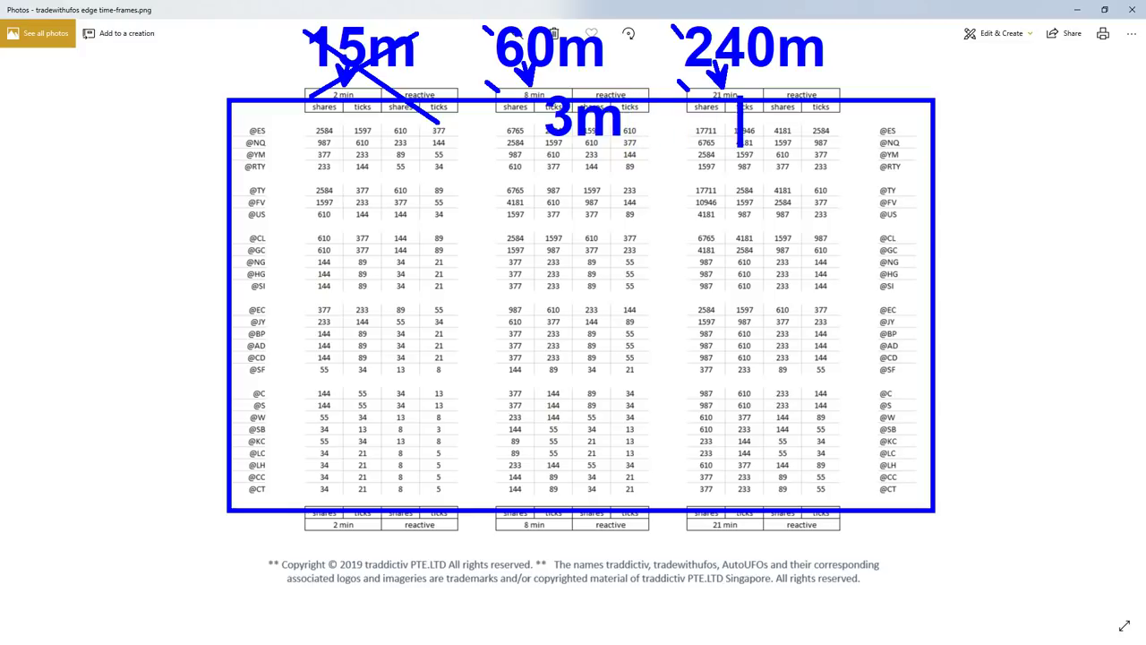
{"action": "type", "text": "13"}
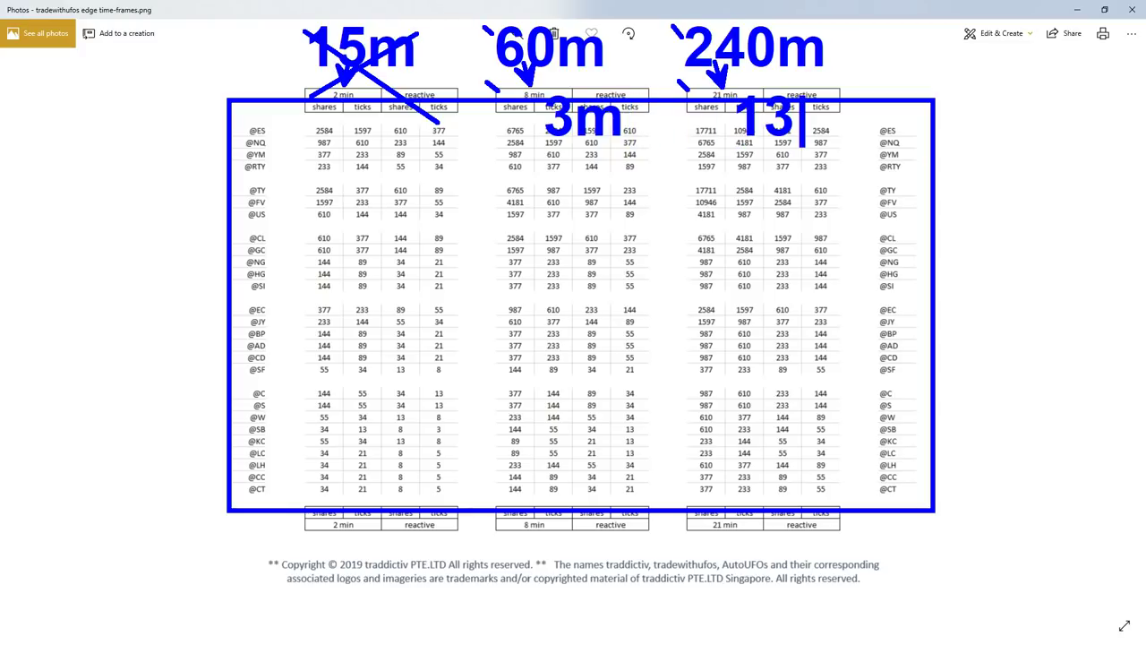
{"action": "key", "text": "BackSpace"}
{"action": "key", "text": "BackSpace"}
{"action": "type", "text": "8m"}
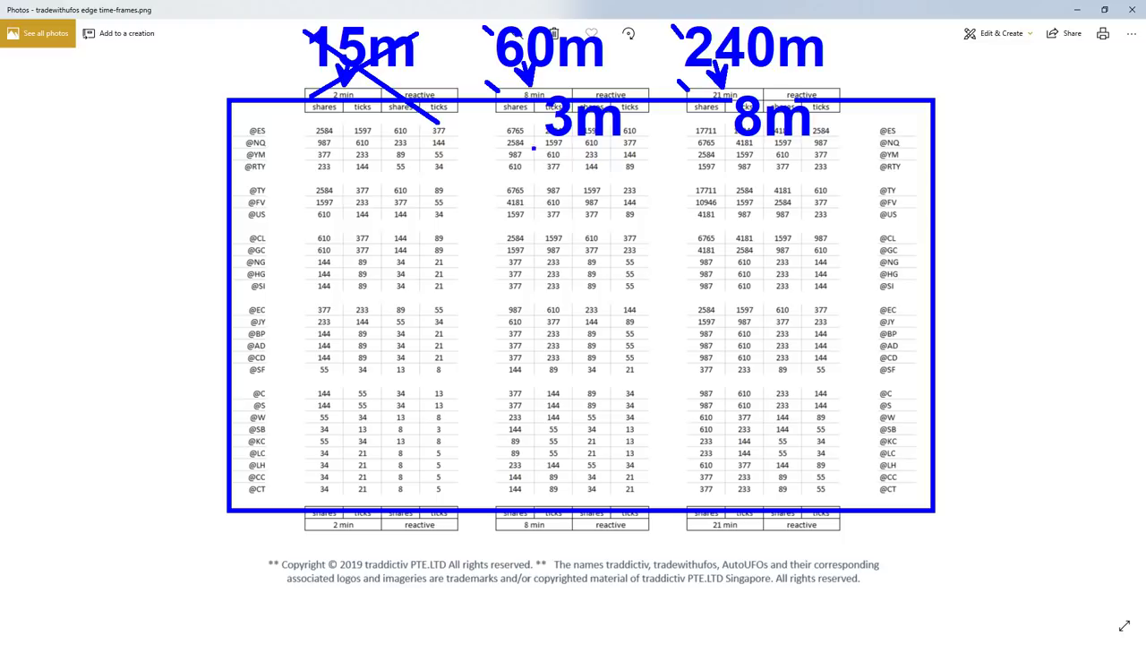
Mark the 3m and 8m labels, cross out the whole table with two diagonal lines, and clear all annotations.
{"action": "left_click_drag", "start_coordinate": [547, 131], "coordinate": [528, 138]}
{"action": "left_click_drag", "start_coordinate": [324, 131], "coordinate": [878, 466]}
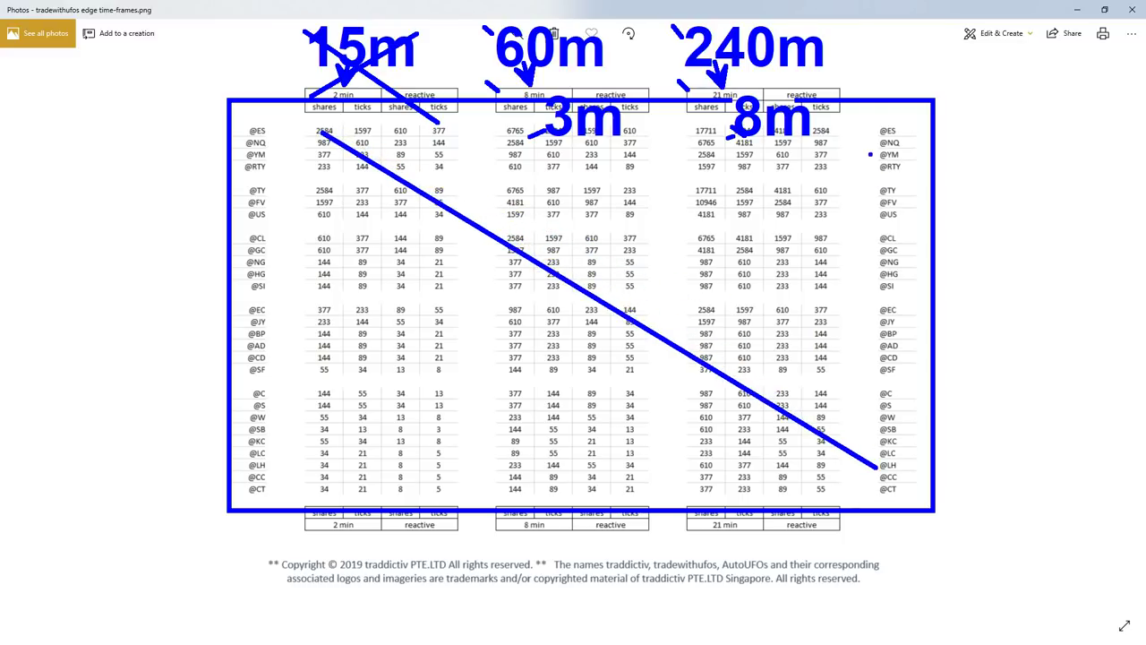
{"action": "mouse_move", "coordinate": [828, 139]}
{"action": "left_mouse_down"}
{"action": "mouse_move", "coordinate": [647, 327]}
{"action": "mouse_move", "coordinate": [315, 459]}
{"action": "left_mouse_up"}
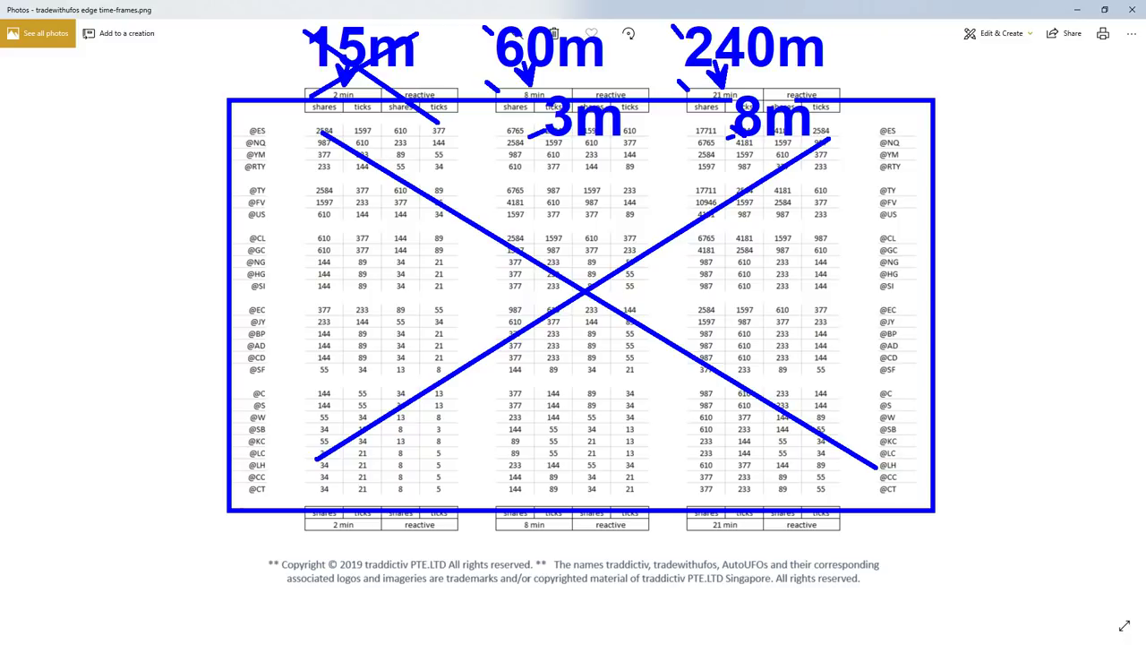
{"action": "key", "text": "Escape"}
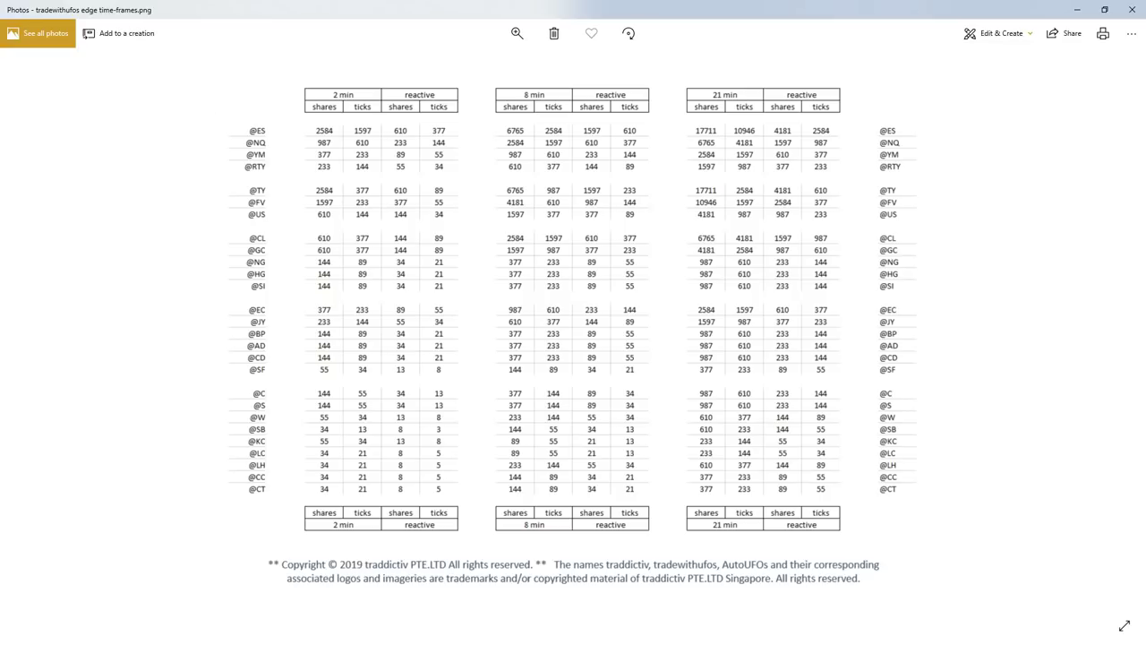
Switch to TradeStation, open the tradewithufos workspace, and change the EURUSD chart interval to 1000 tick.
{"action": "key", "text": "alt+Tab"}
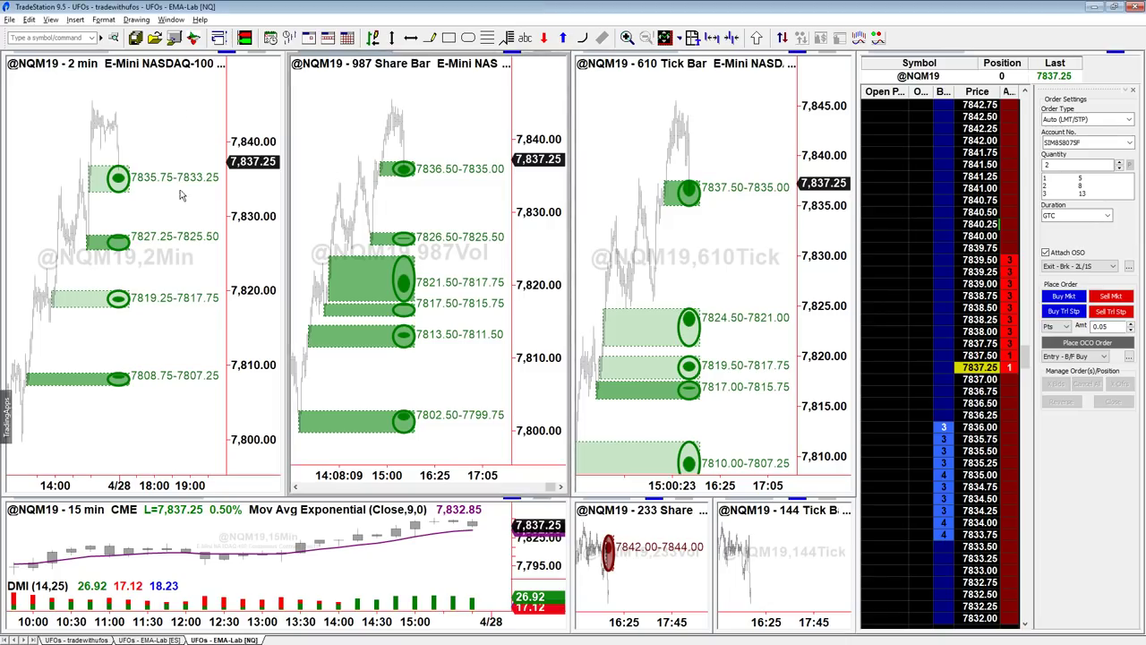
{"action": "left_click", "coordinate": [85, 639]}
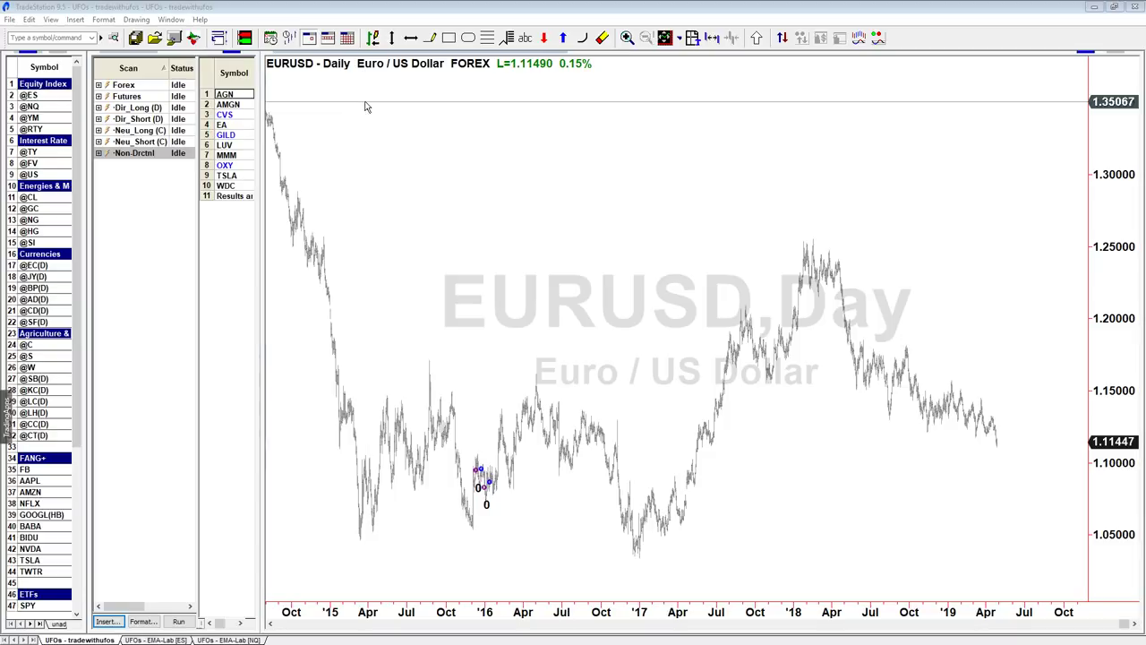
{"action": "type", "text": "1000 tcck"}
{"action": "key", "text": "BackSpace"}
{"action": "key", "text": "BackSpace"}
{"action": "key", "text": "BackSpace"}
{"action": "type", "text": "ick"}
{"action": "key", "text": "Return"}
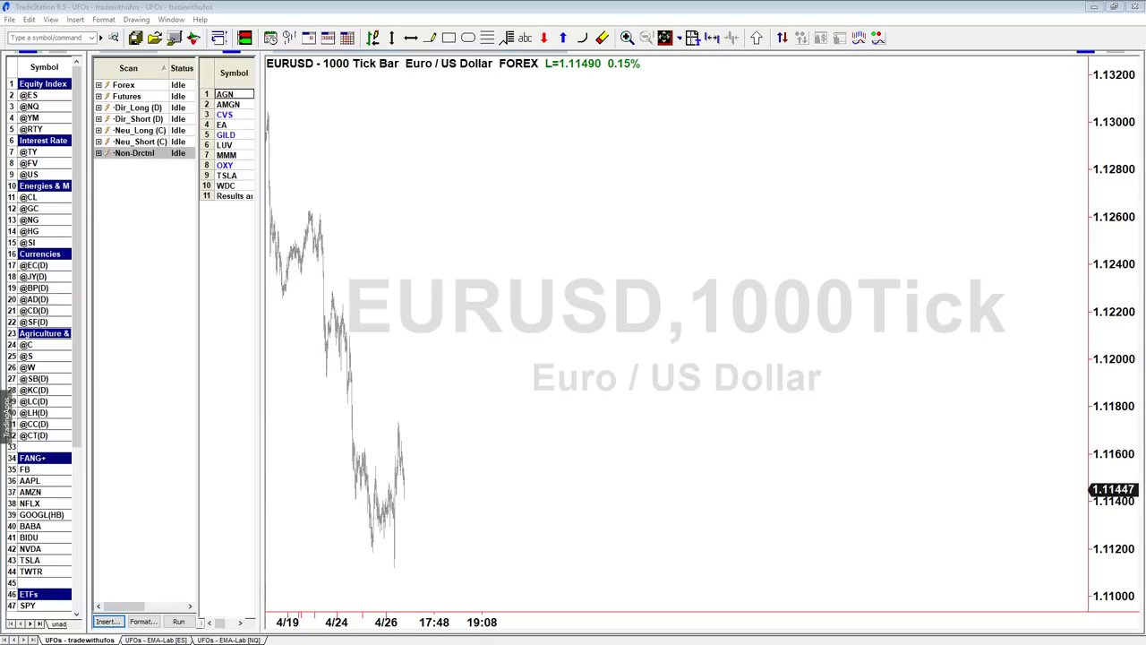
Switch to TradingView, search the forex symbols for EURUSD to examine the data providers, and minimize the browser.
{"action": "key", "text": "alt+Tab"}
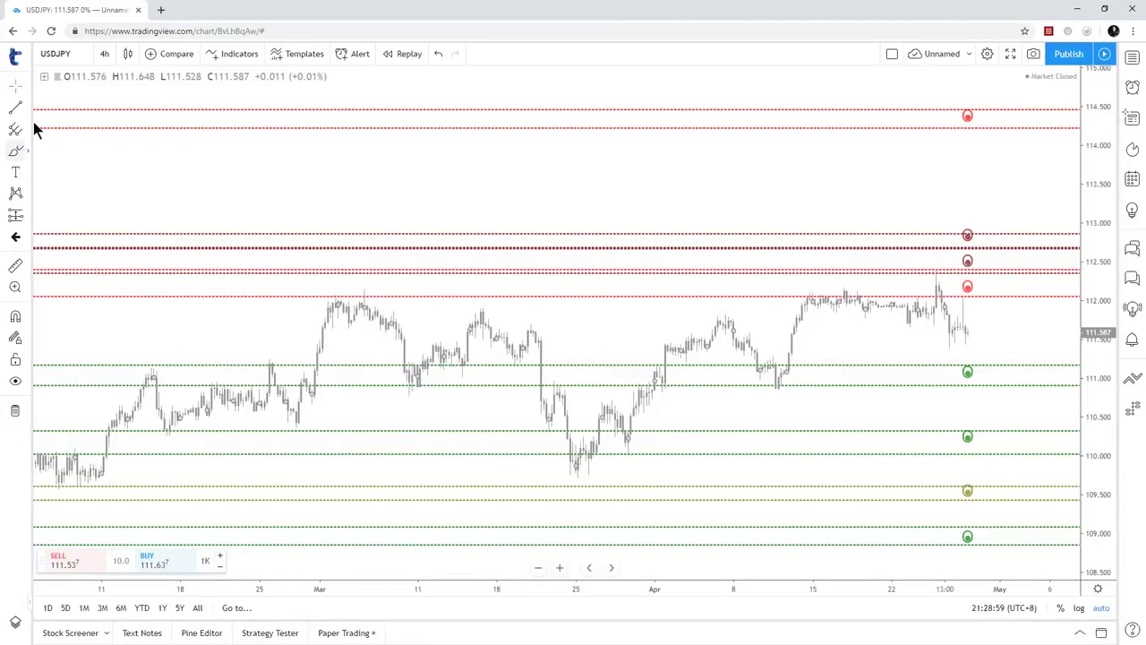
{"action": "left_click", "coordinate": [88, 54]}
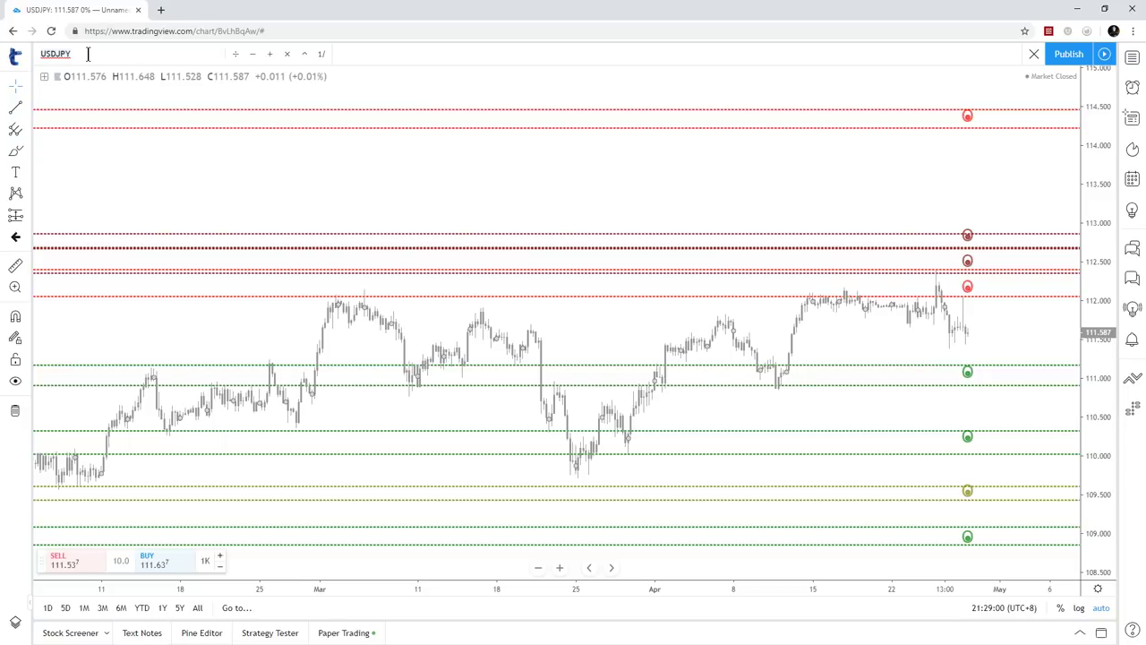
{"action": "key", "text": "ctrl+a"}
{"action": "type", "text": "EURUSD"}
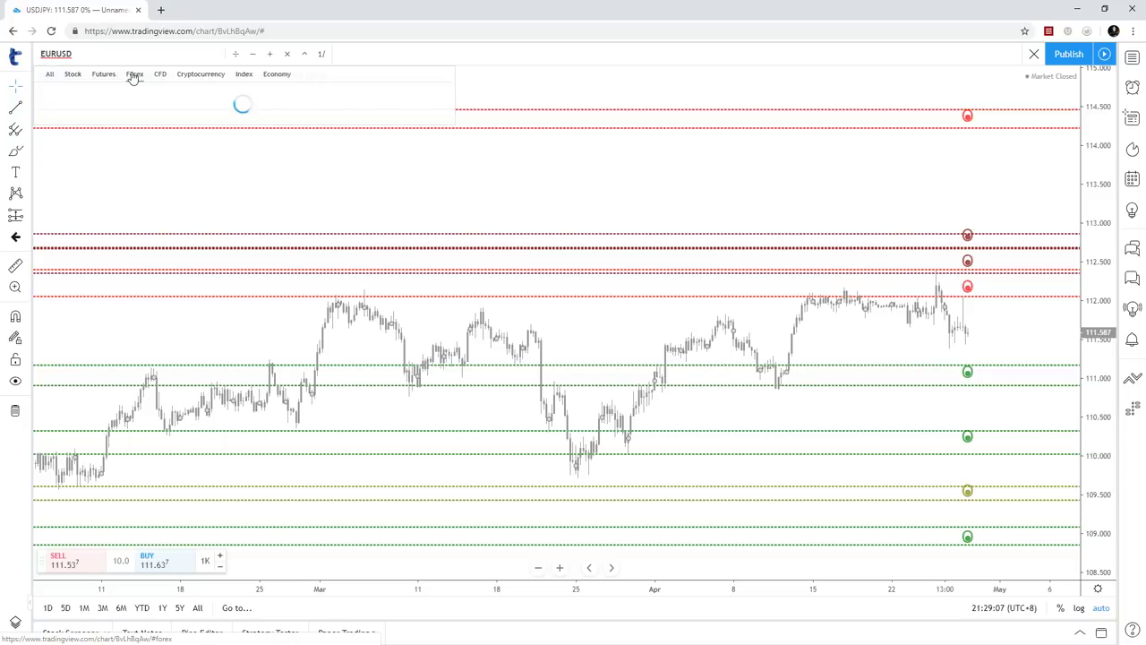
{"action": "left_click", "coordinate": [133, 77]}
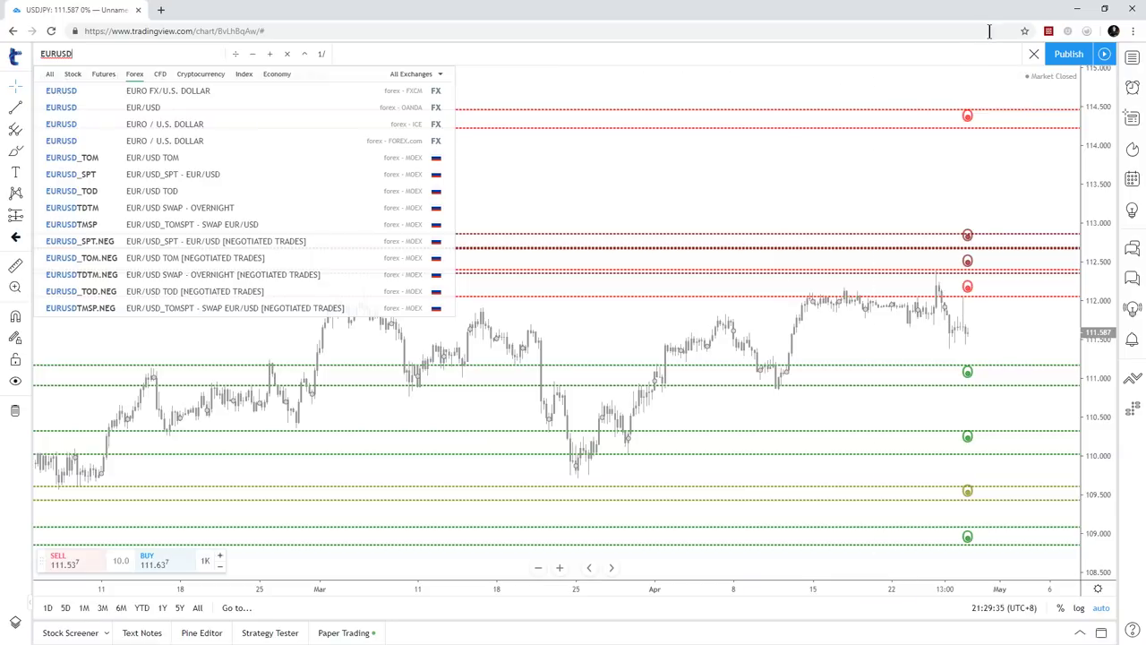
{"action": "left_click", "coordinate": [1082, 9]}
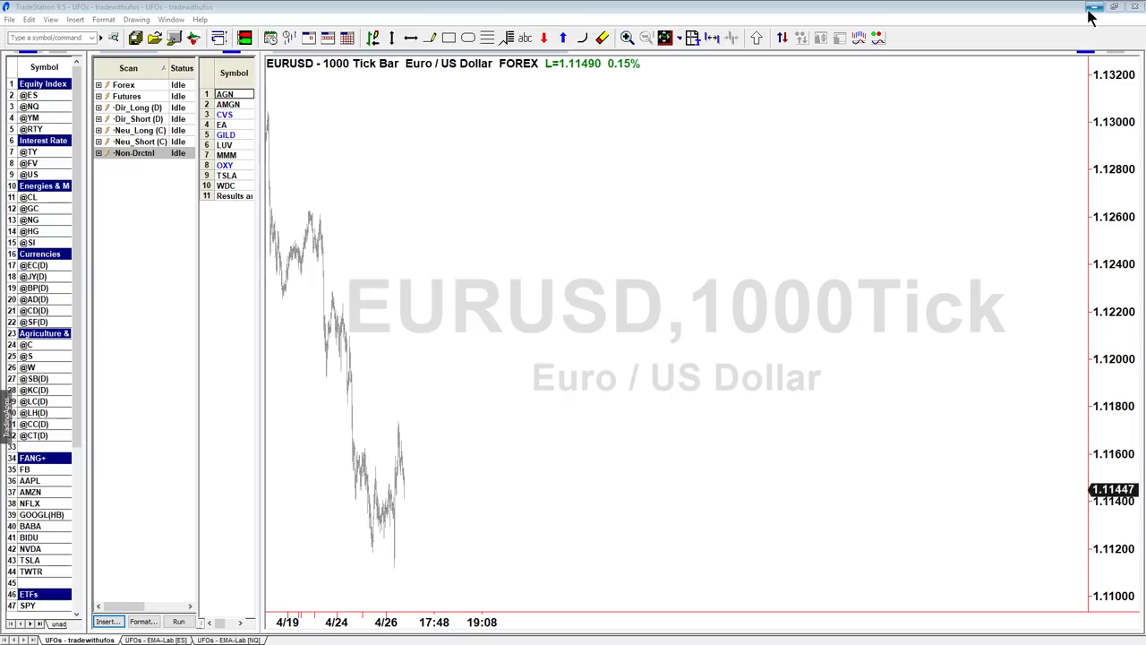
Return to TradingView and open the broker selection from the Paper Trading account settings.
{"action": "left_click", "coordinate": [454, 136]}
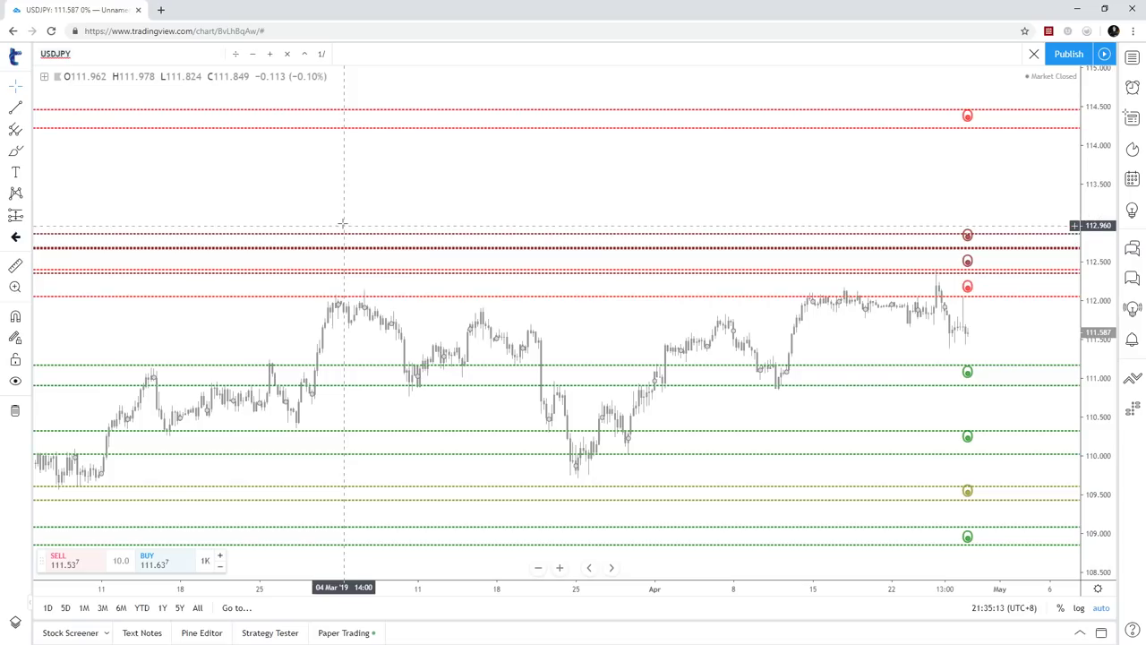
{"action": "left_click", "coordinate": [356, 636]}
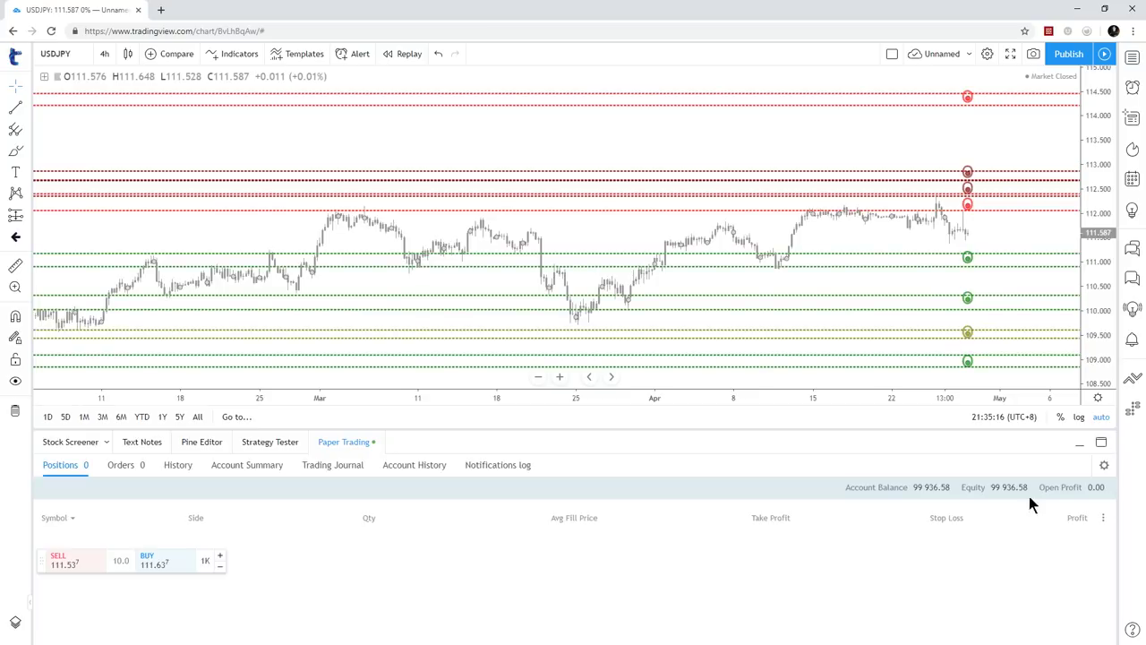
{"action": "left_click", "coordinate": [1104, 467]}
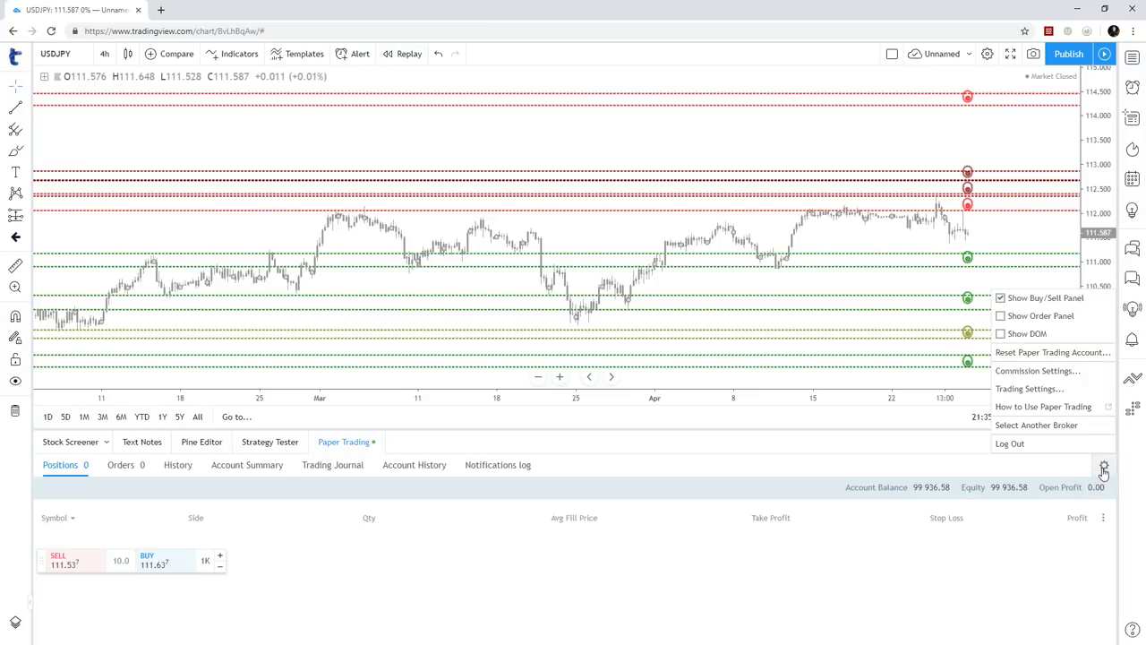
{"action": "left_click", "coordinate": [1065, 425]}
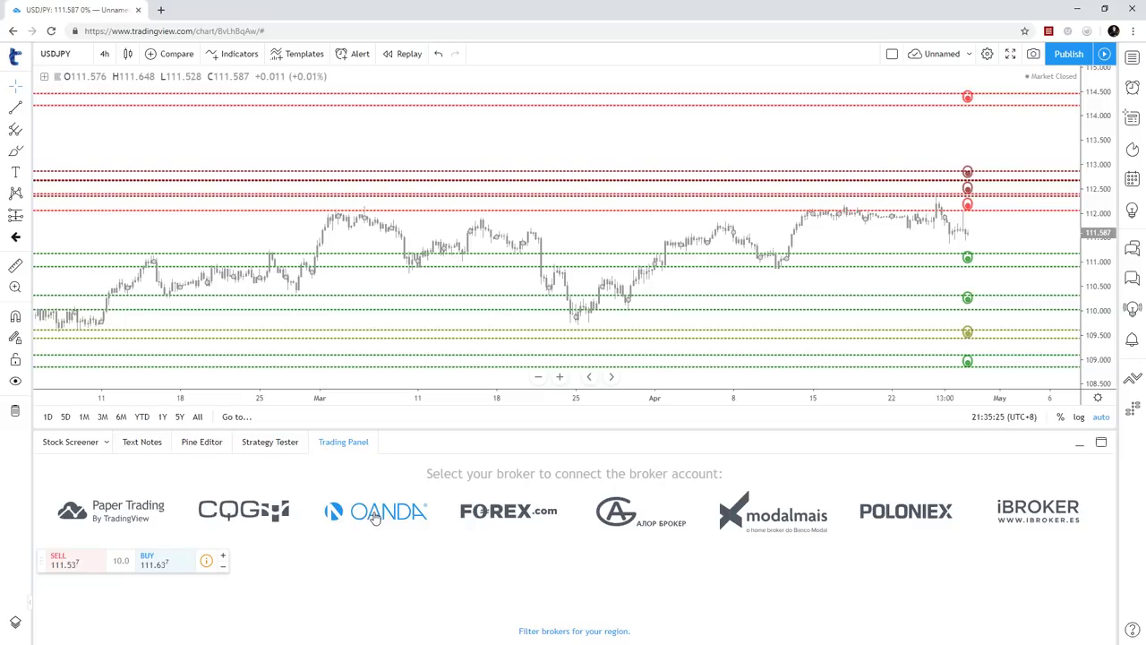
Connect the Paper Trading account, collapse its panel, and shift the USDJPY chart to free space after the latest bars.
{"action": "left_click", "coordinate": [130, 508]}
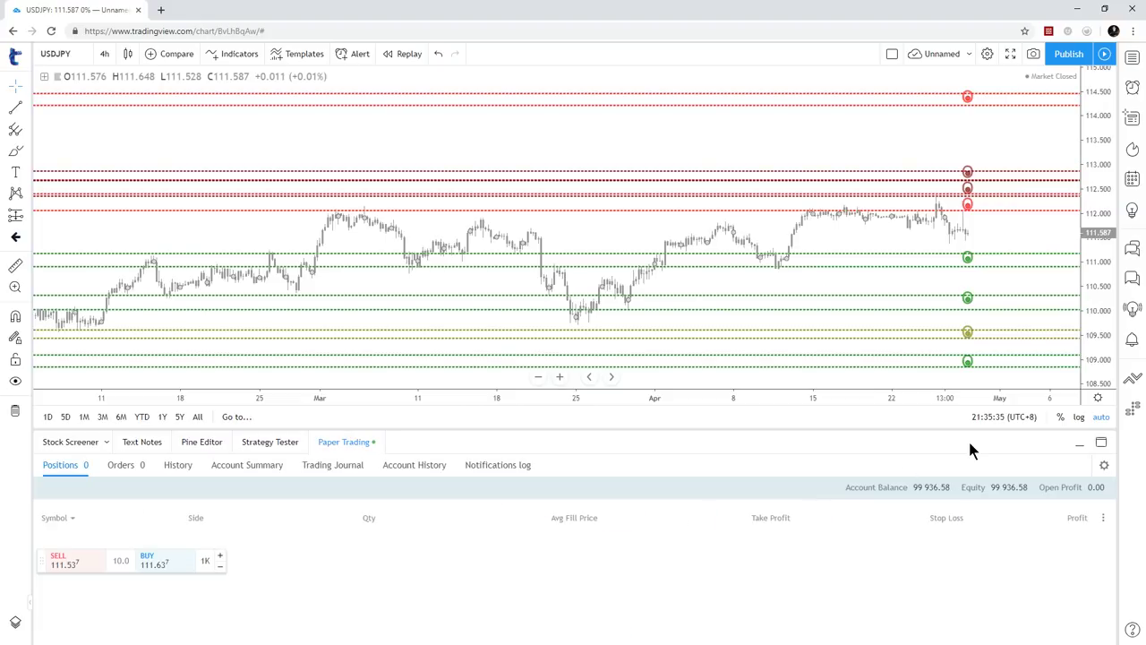
{"action": "left_click", "coordinate": [331, 441]}
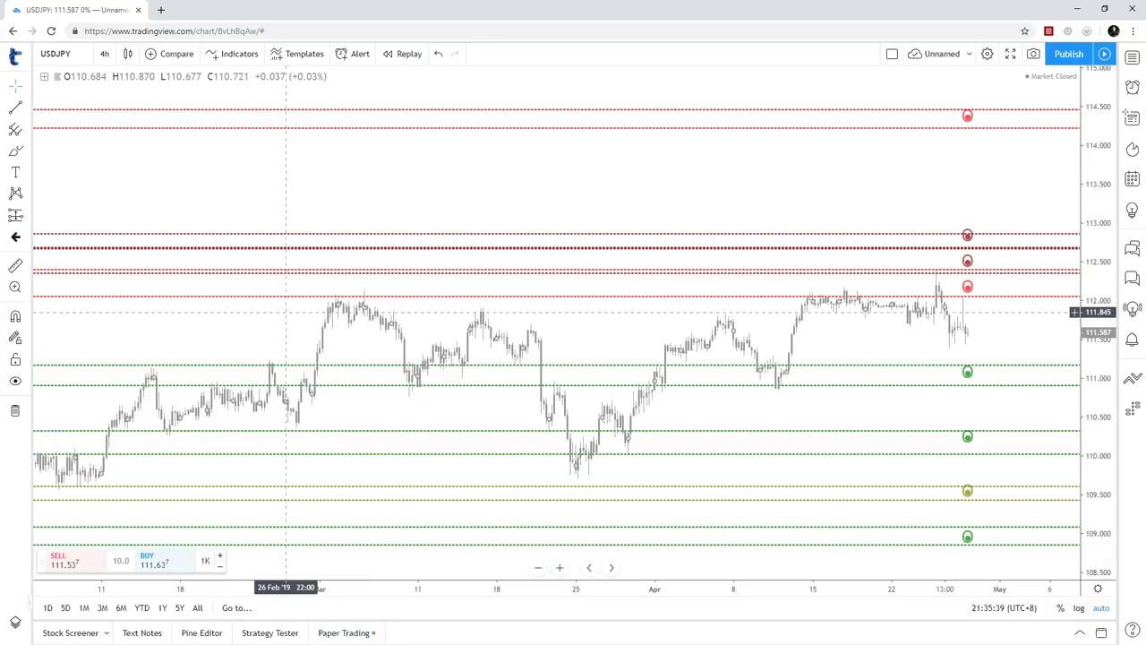
{"action": "scroll", "coordinate": [686, 238], "scroll_direction": "right", "scroll_amount": 5}
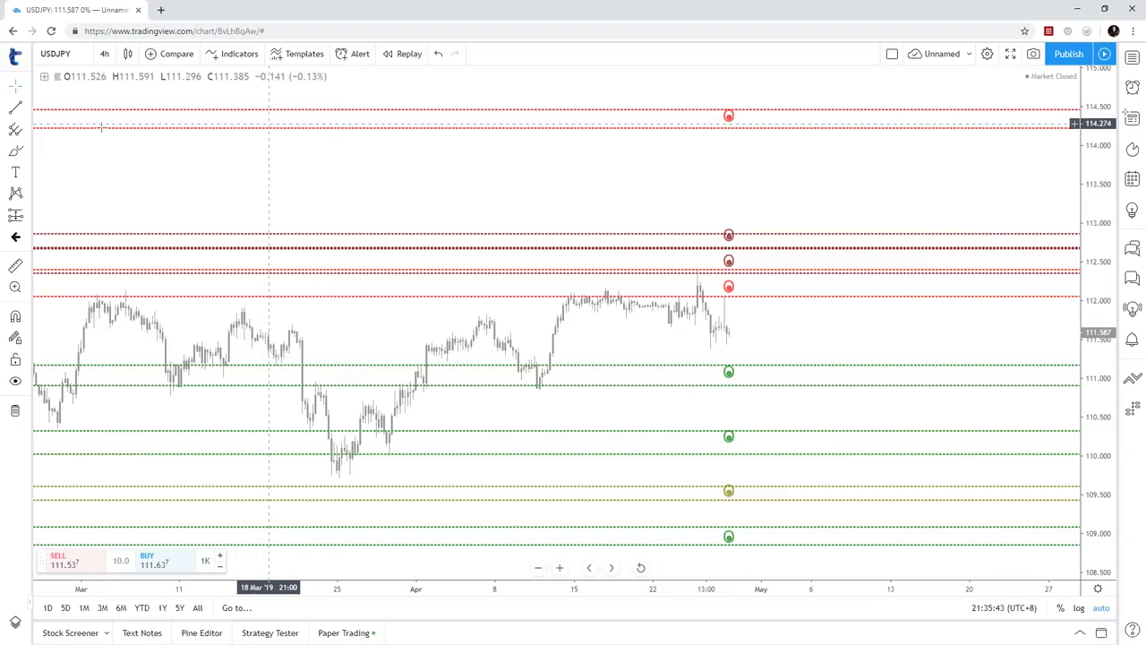
Draw a long position on USDJPY with entry at about 111.184, stop at about 110.922 and target at about 112.045.
{"action": "left_click", "coordinate": [25, 220]}
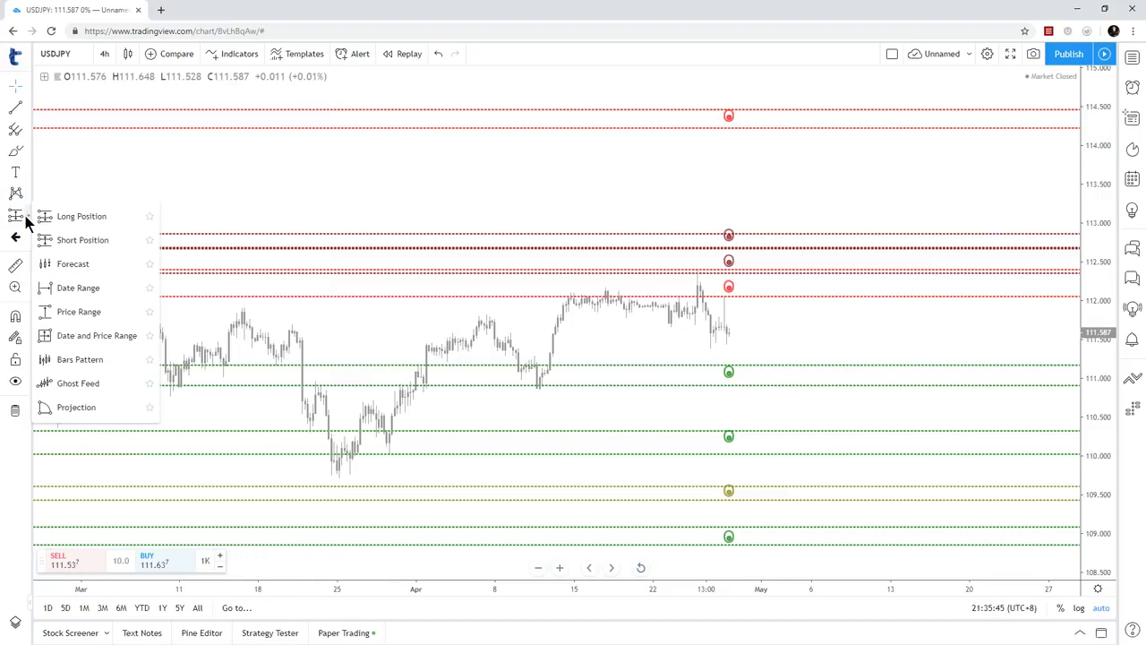
{"action": "left_click", "coordinate": [86, 220]}
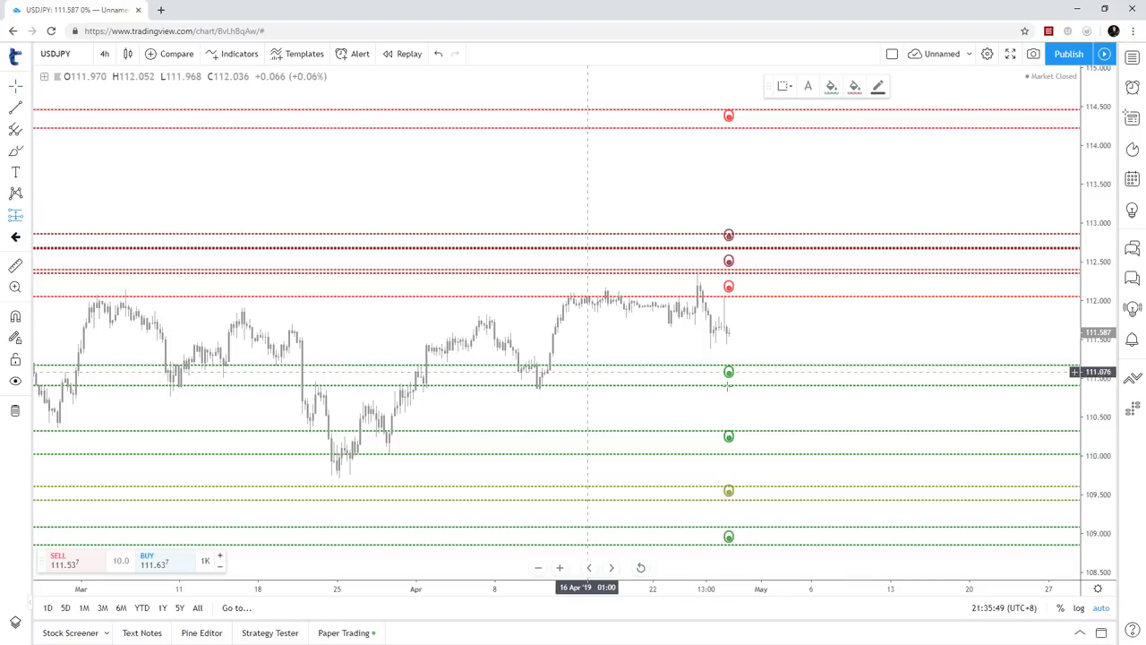
{"action": "left_click", "coordinate": [824, 365]}
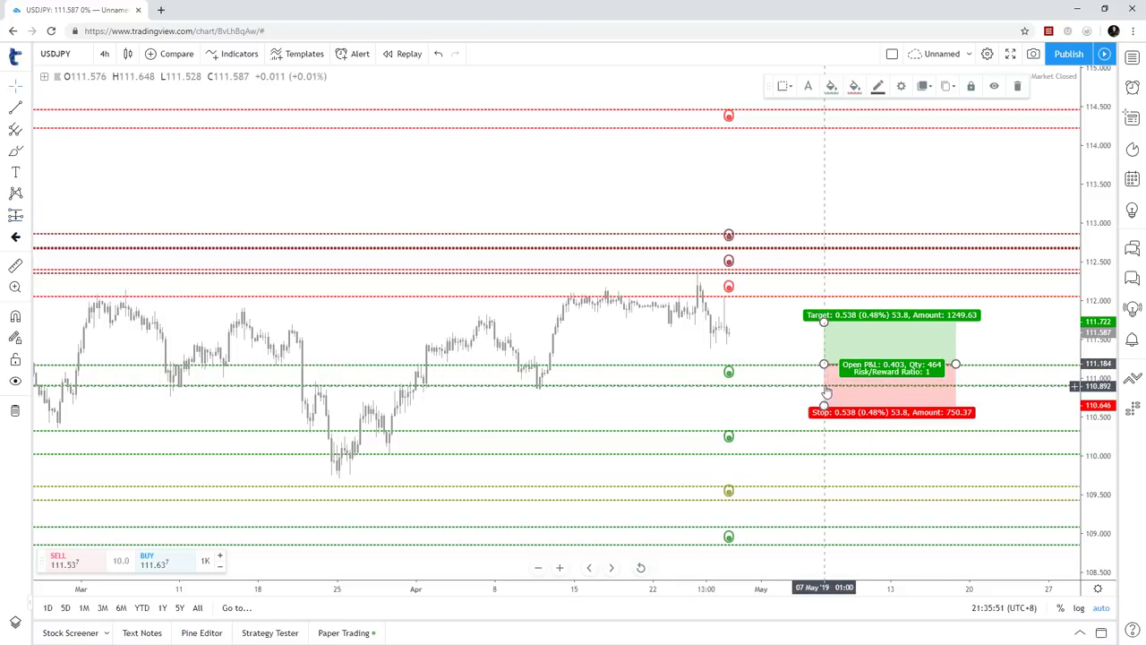
{"action": "left_click_drag", "start_coordinate": [824, 407], "coordinate": [824, 385]}
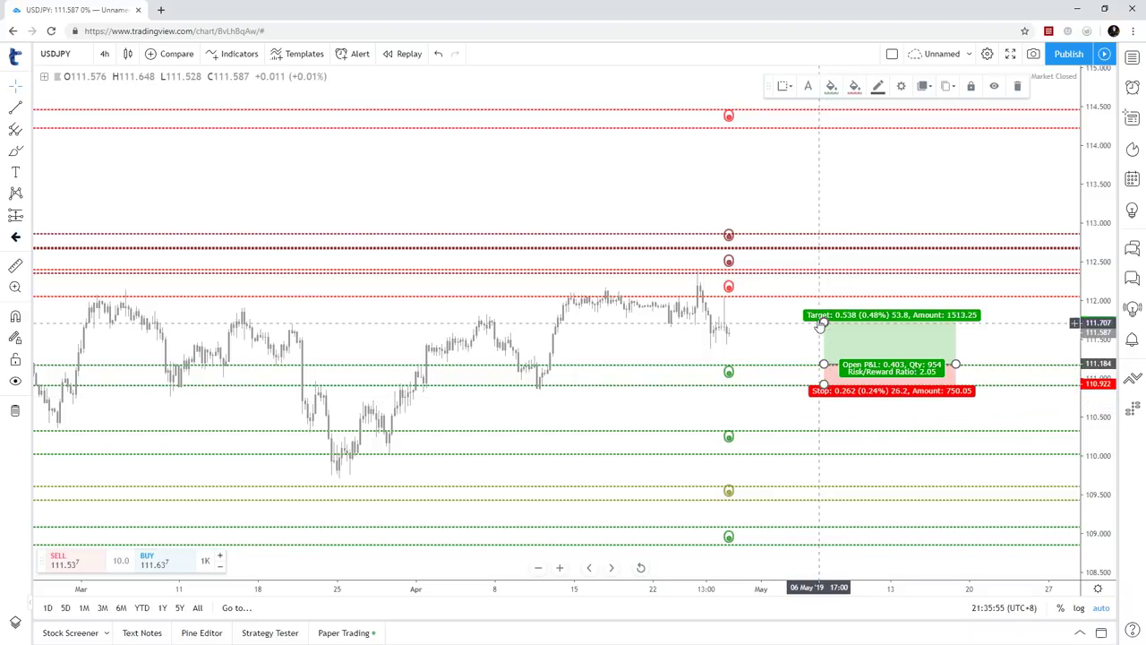
{"action": "left_click_drag", "start_coordinate": [824, 324], "coordinate": [824, 296]}
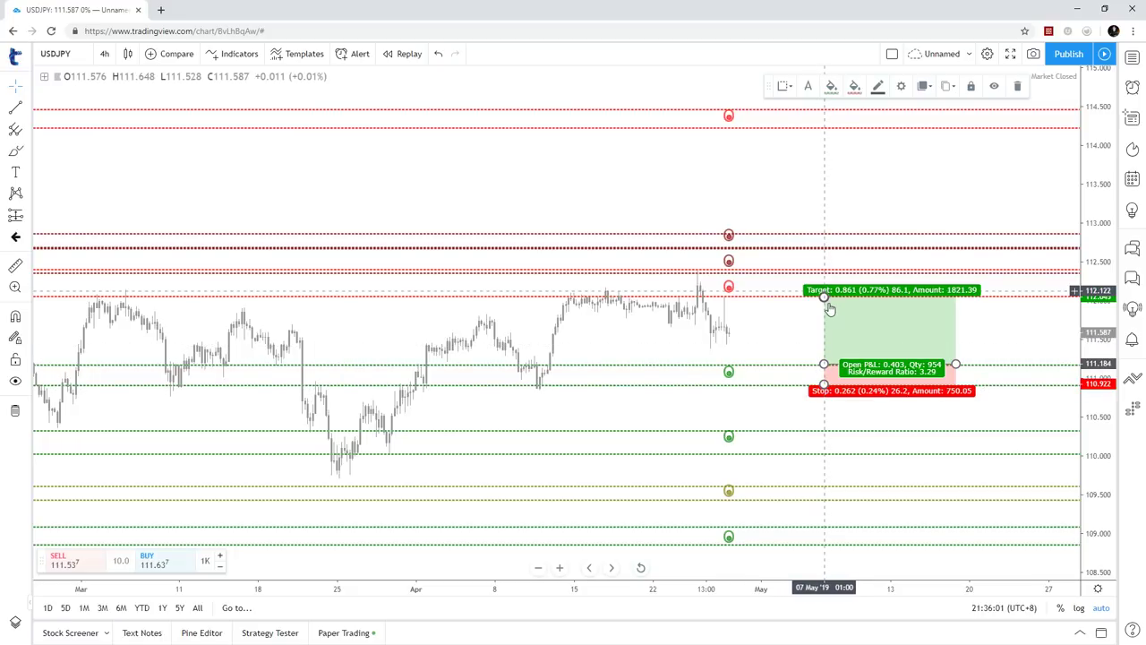
Open a limit order ticket from the long position, then discard the ticket and delete the position drawing.
{"action": "right_click", "coordinate": [865, 374]}
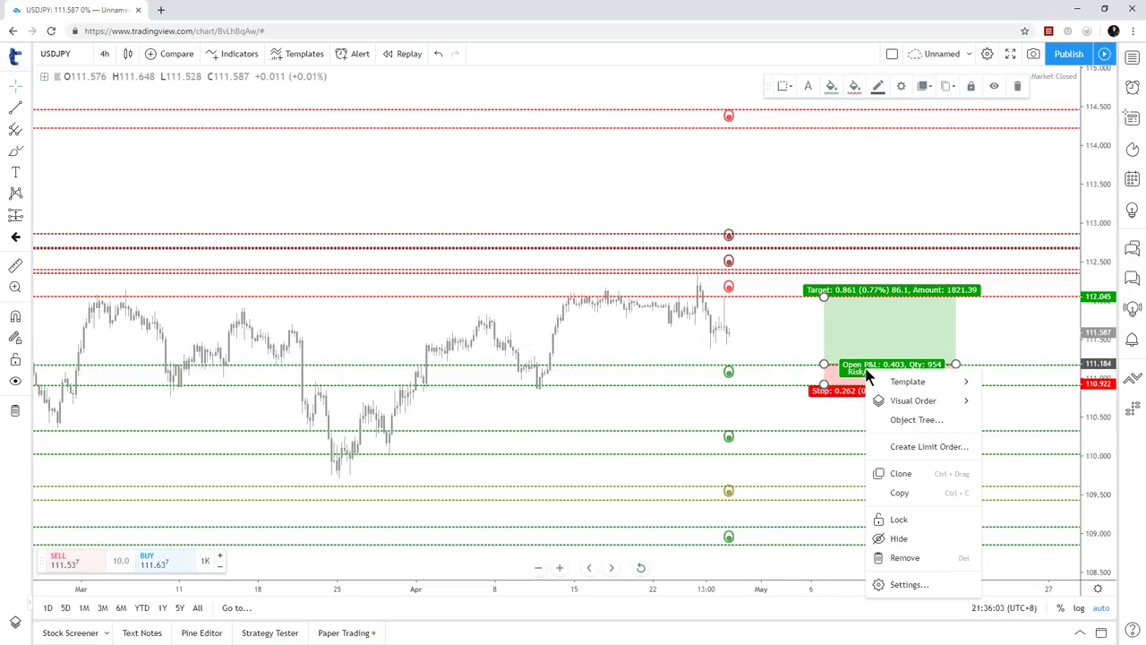
{"action": "mouse_move", "coordinate": [878, 382]}
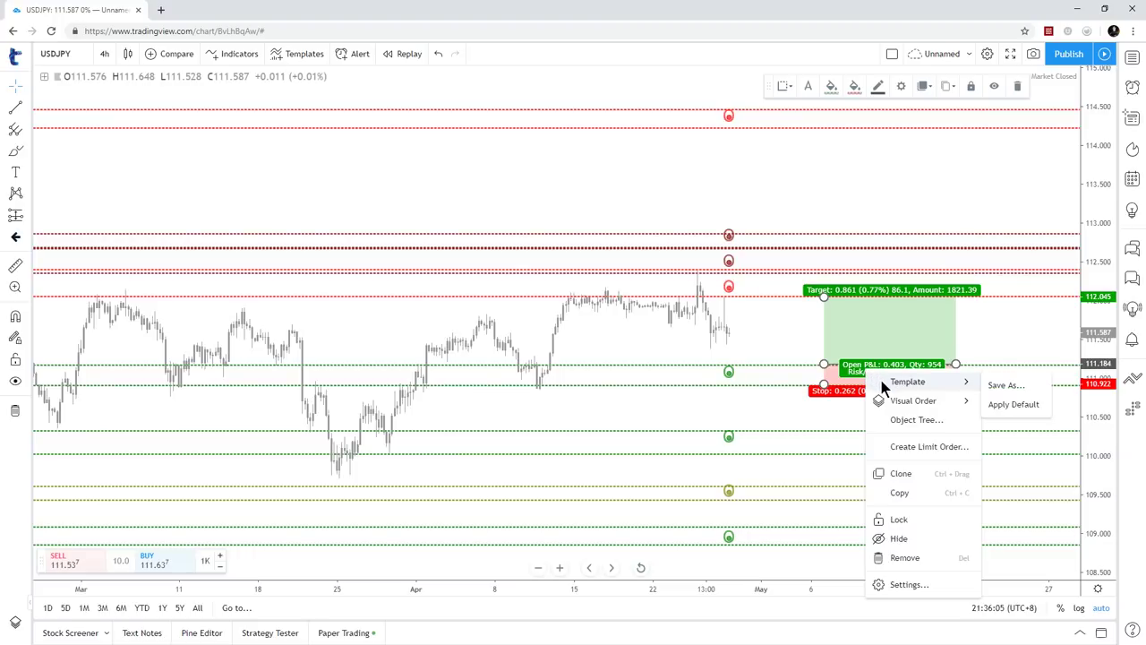
{"action": "left_click", "coordinate": [918, 448]}
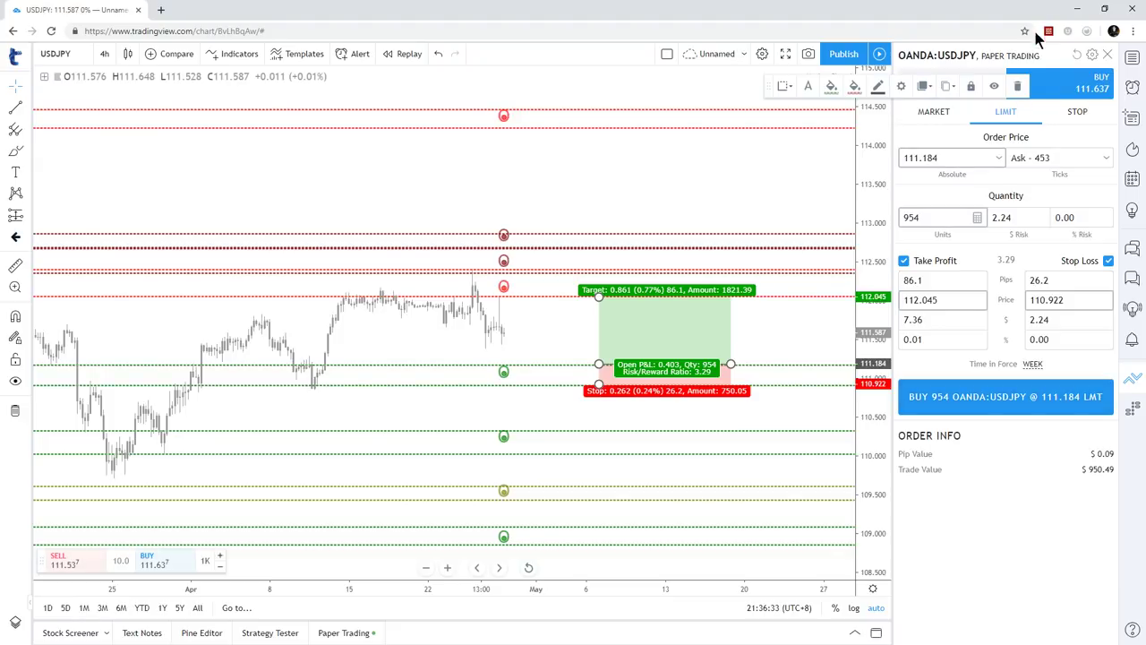
{"action": "left_click", "coordinate": [1108, 56]}
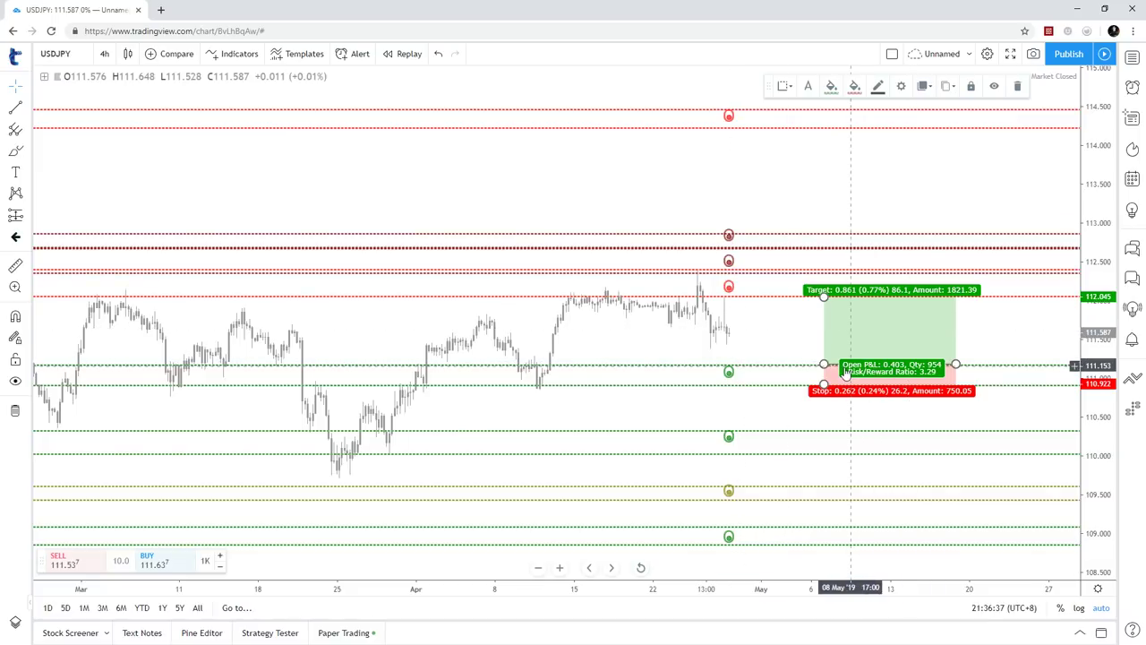
{"action": "key", "text": "Delete"}
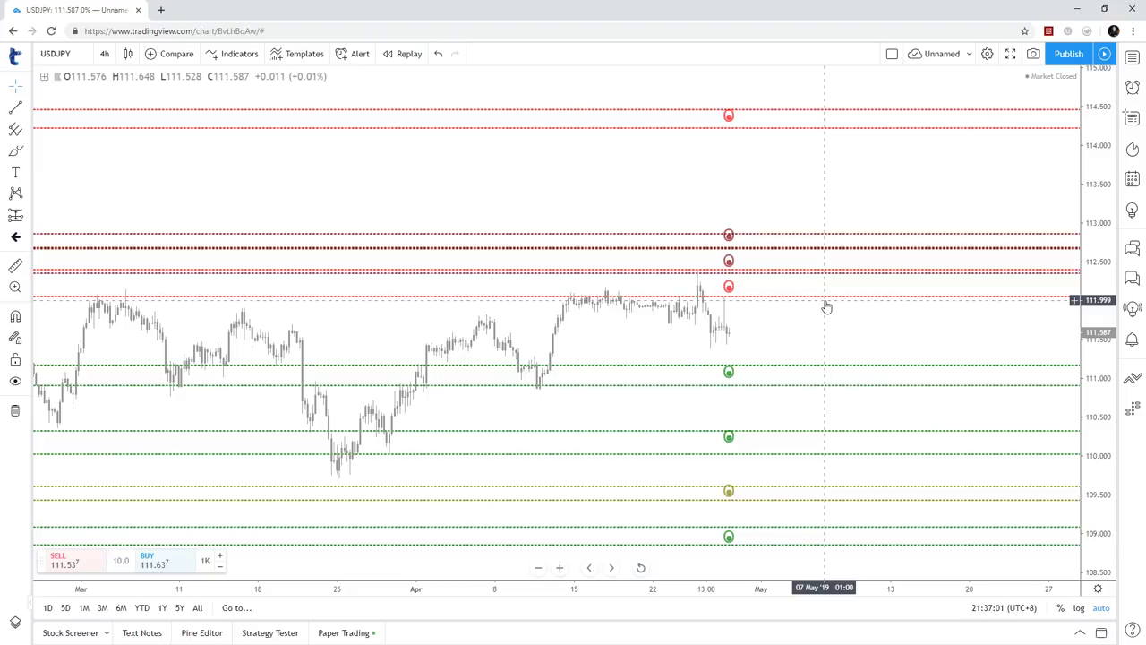
Enable the indicator last value labels on the price scale and point them out with pen annotations.
{"action": "left_click", "coordinate": [1098, 589]}
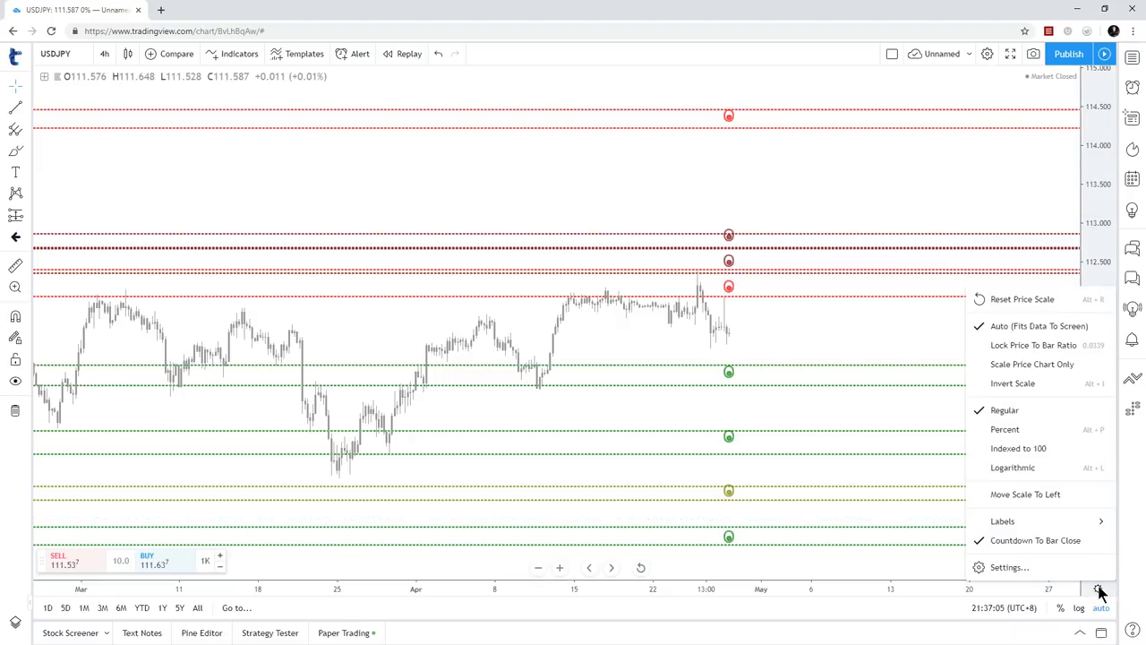
{"action": "mouse_move", "coordinate": [966, 524]}
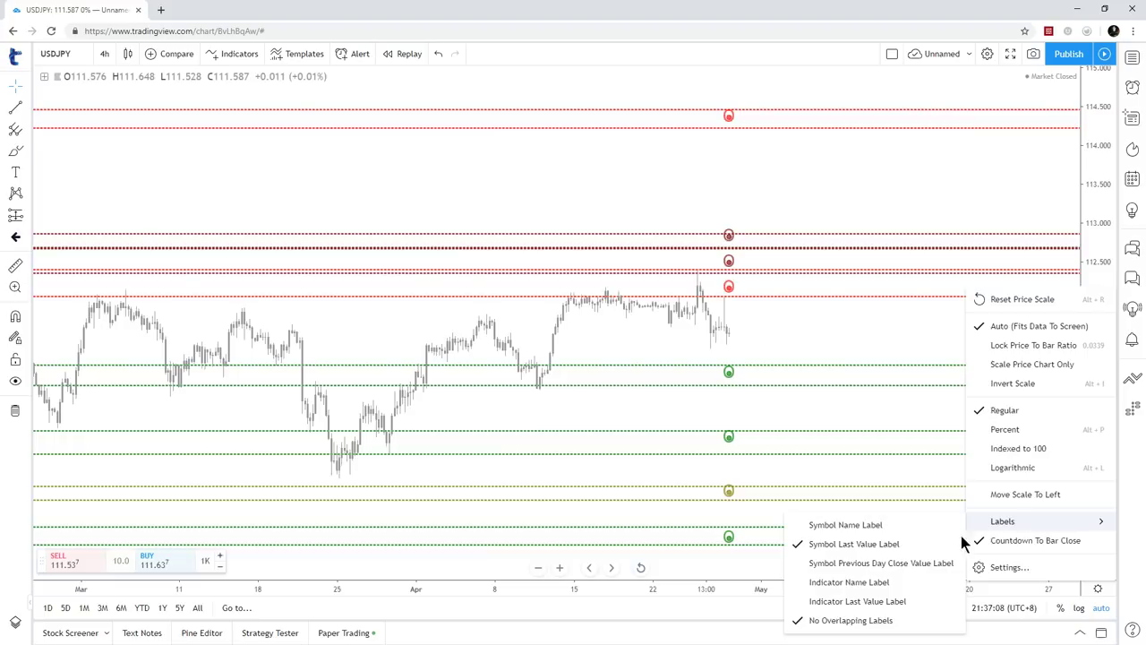
{"action": "left_click", "coordinate": [852, 607]}
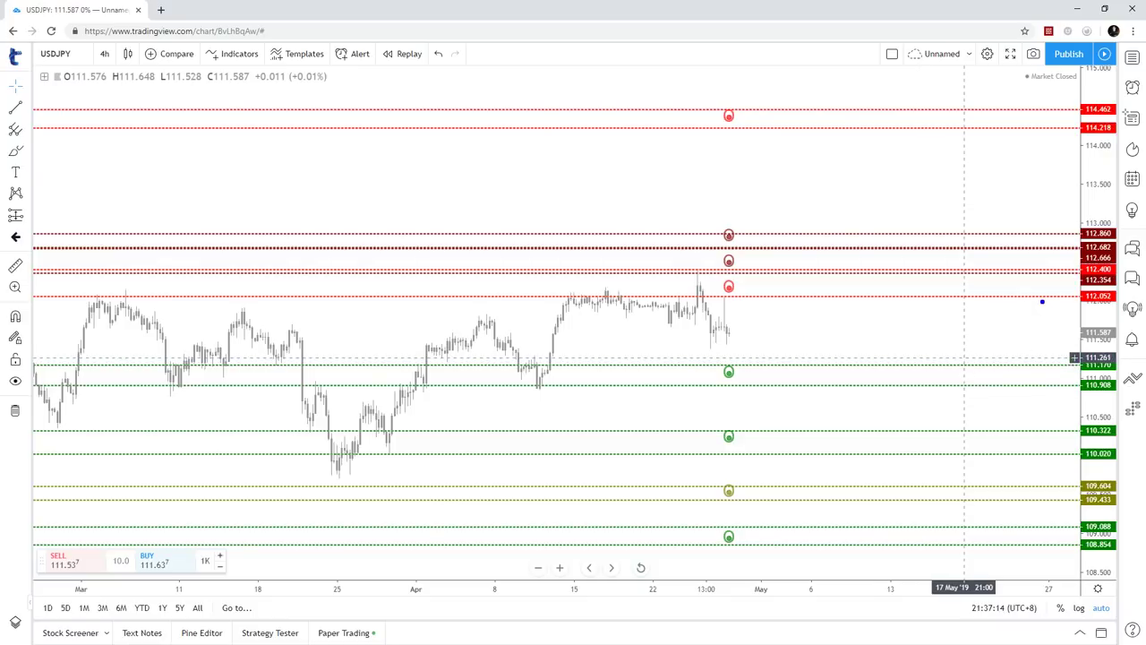
{"action": "left_click_drag", "start_coordinate": [1018, 316], "coordinate": [1070, 300]}
{"action": "mouse_move", "coordinate": [1039, 337]}
{"action": "left_mouse_down"}
{"action": "mouse_move", "coordinate": [1072, 357]}
{"action": "mouse_move", "coordinate": [1044, 414]}
{"action": "left_mouse_up"}
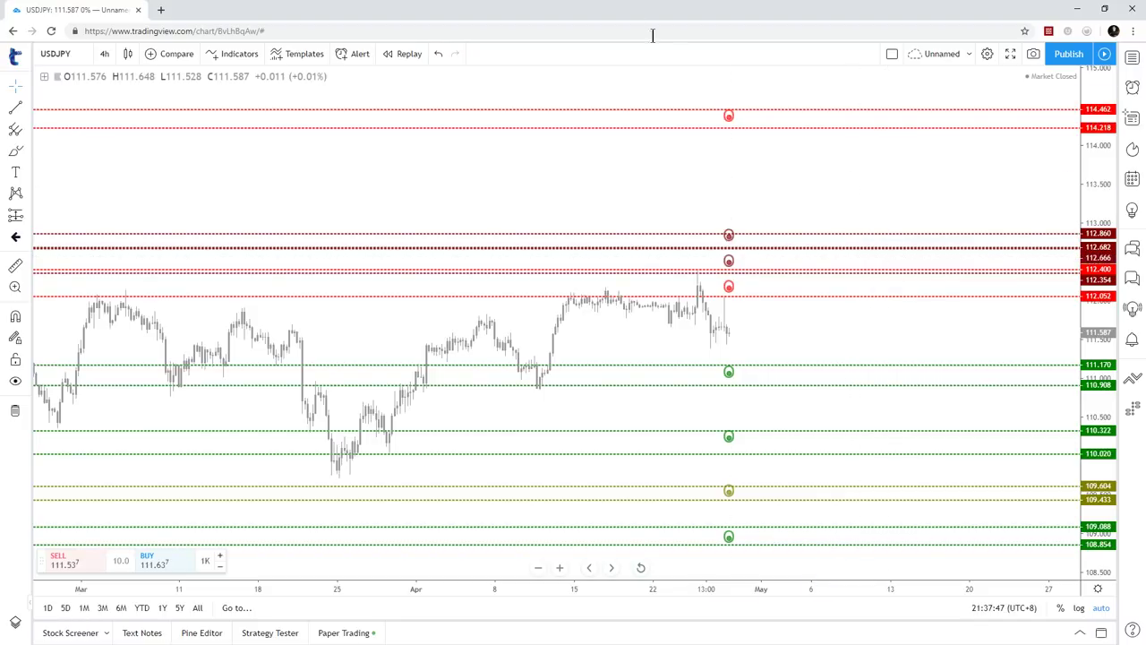
Place the TradingView and TradeStation windows side by side and zoom out the USDJPY chart.
{"action": "key", "text": "alt+Tab"}
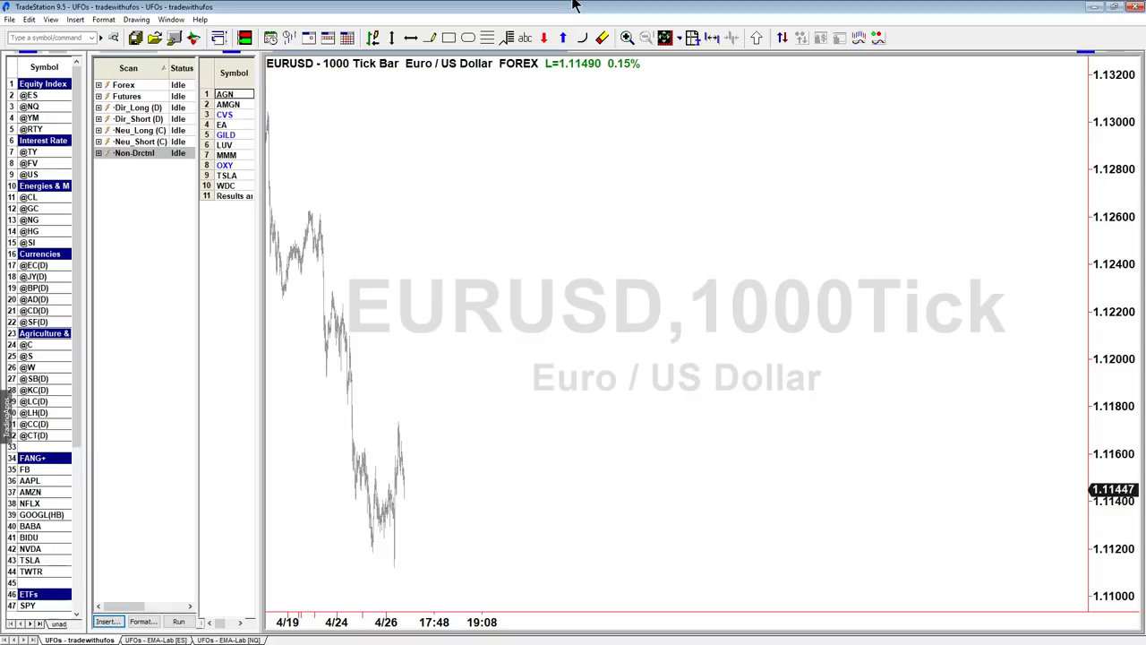
{"action": "double_click", "coordinate": [568, 18]}
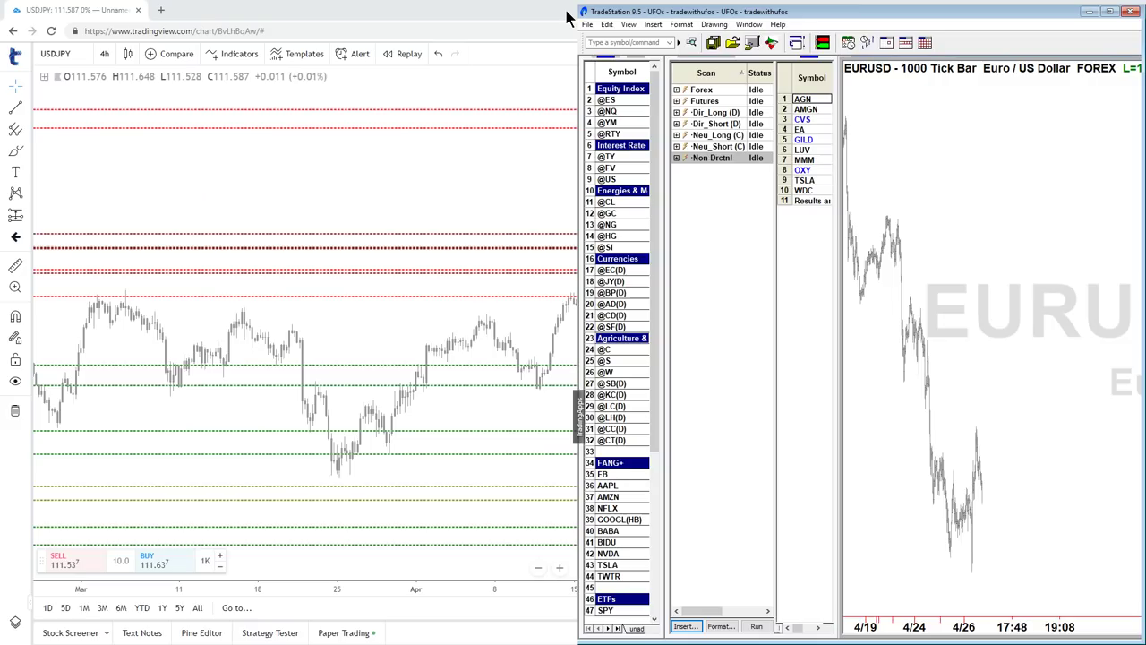
{"action": "key", "text": "alt+Tab"}
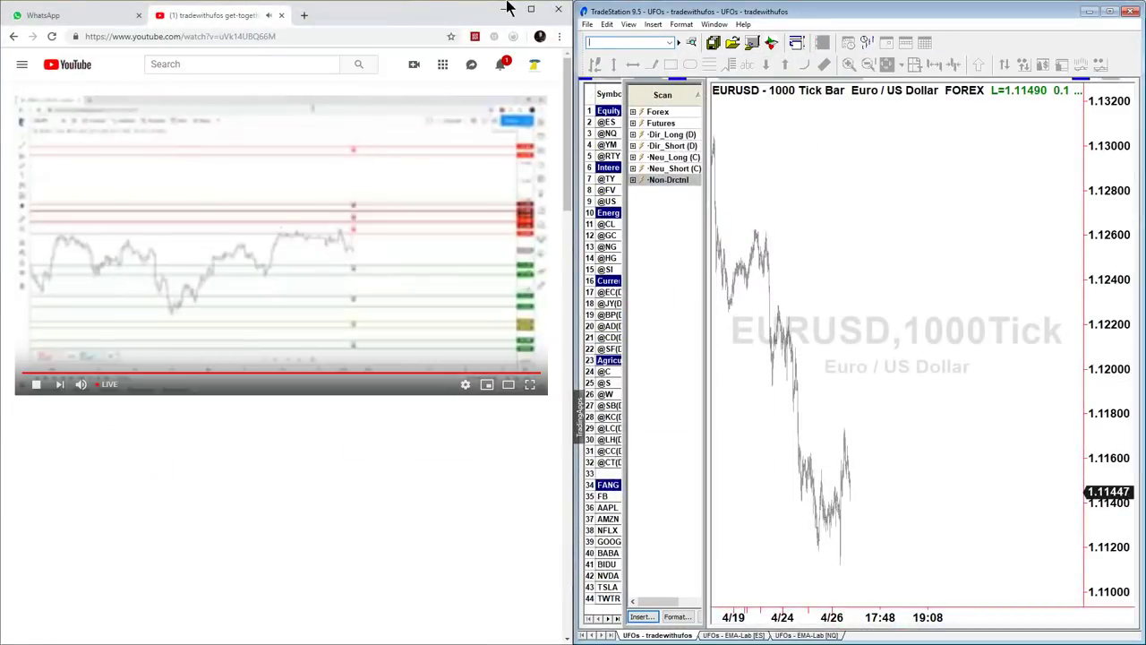
{"action": "key", "text": "alt+Tab"}
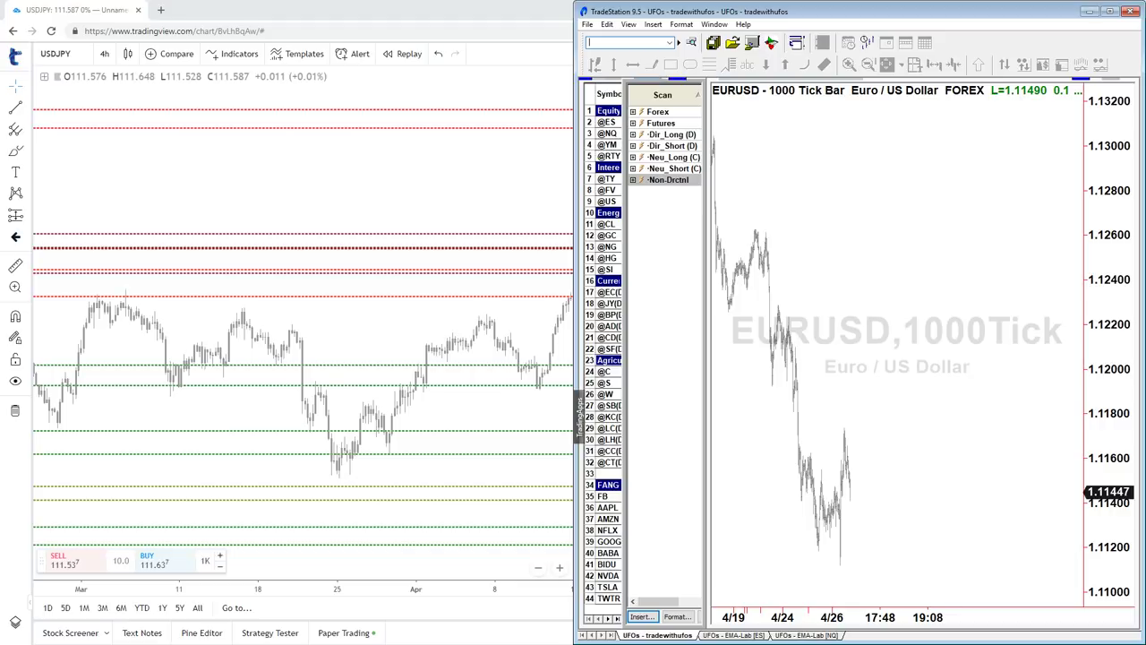
{"action": "double_click", "coordinate": [407, 13]}
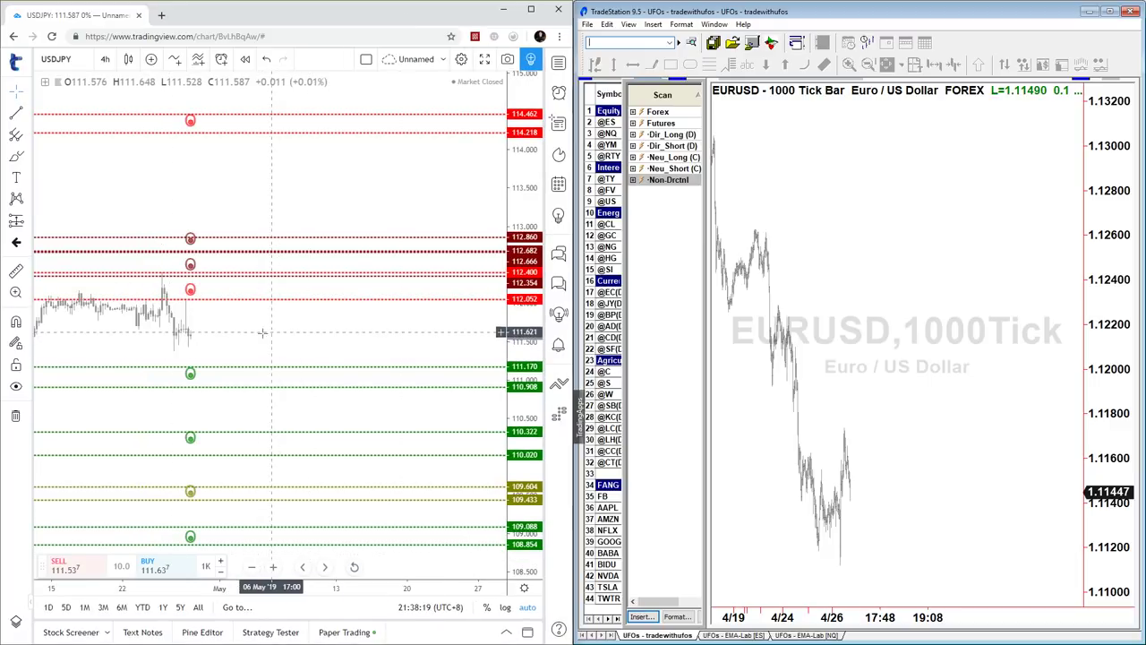
{"action": "left_click", "coordinate": [252, 567]}
{"action": "left_click", "coordinate": [252, 567]}
{"action": "left_click", "coordinate": [252, 567]}
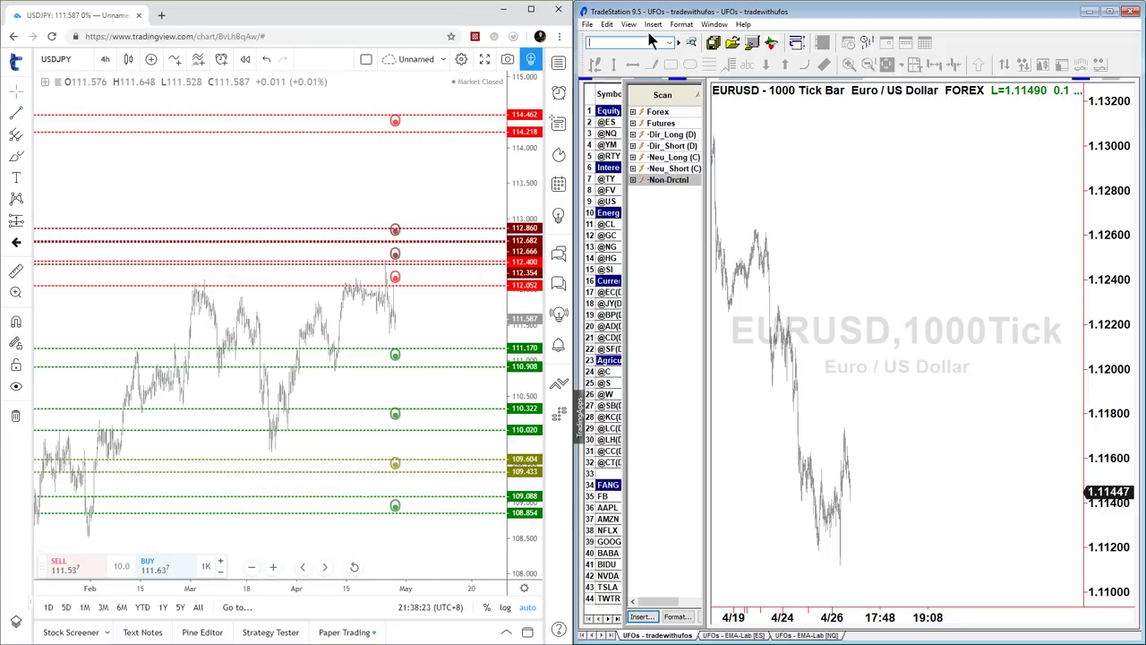
Show the Order Bar in TradeStation to examine its forex order entry settings, and close it.
{"action": "left_click", "coordinate": [608, 24]}
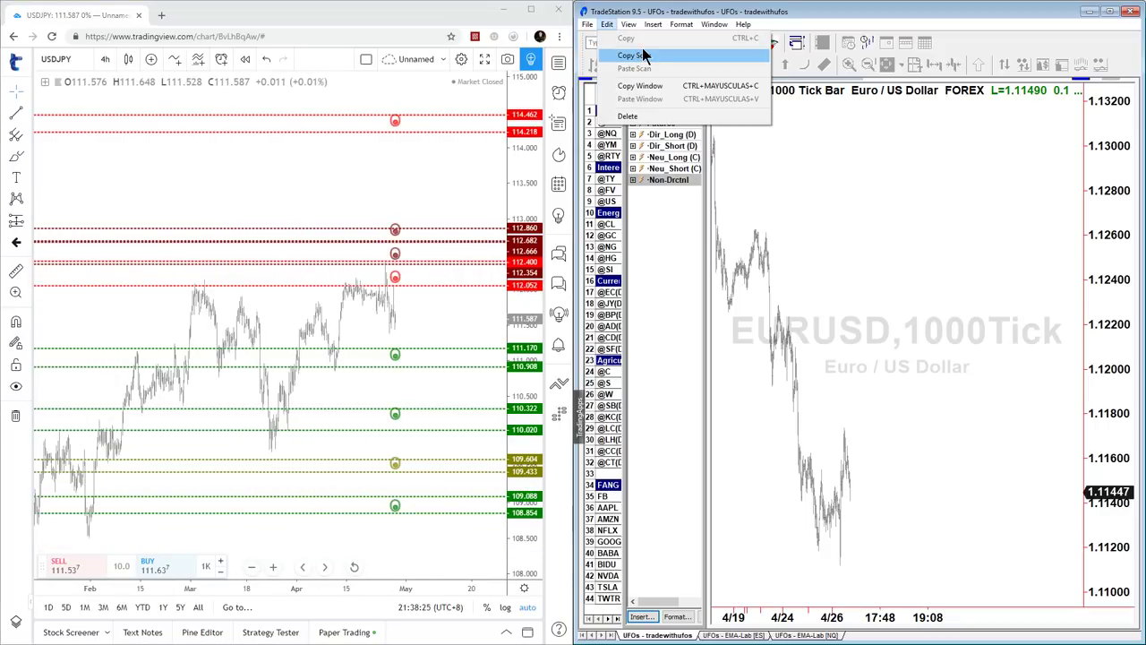
{"action": "left_click", "coordinate": [629, 24]}
{"action": "left_click", "coordinate": [629, 24]}
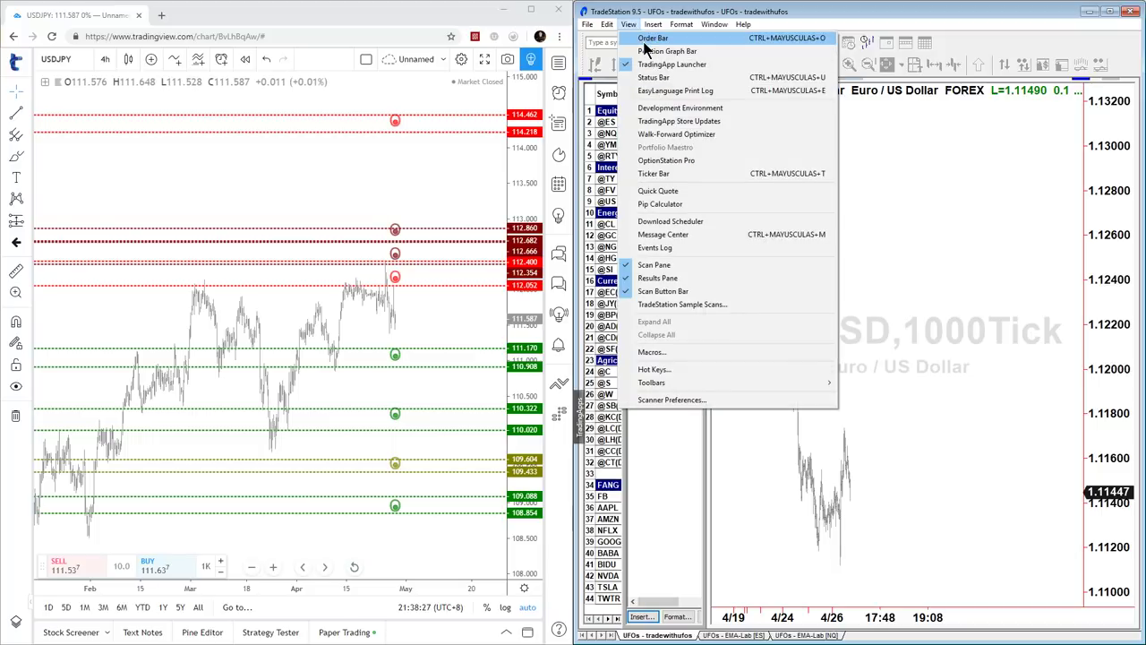
{"action": "left_click", "coordinate": [647, 41]}
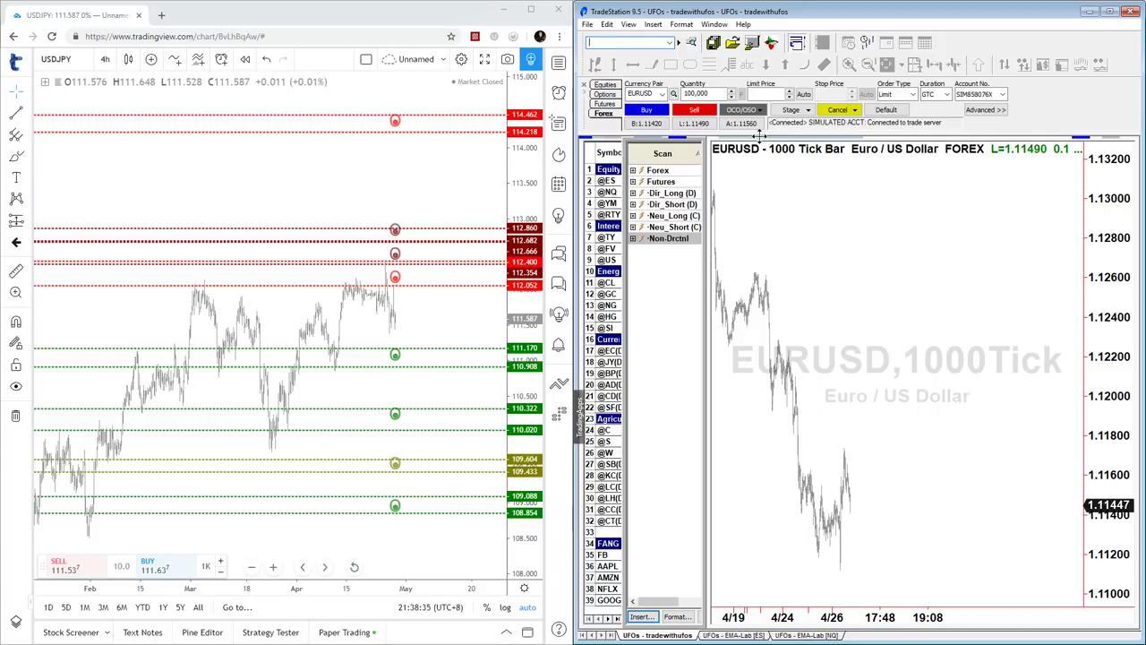
{"action": "left_click", "coordinate": [582, 83]}
Maximize the TradingView and TradeStation windows, and open the UFOs - EMA-Lab [ES] workspace.
{"action": "left_click", "coordinate": [532, 10]}
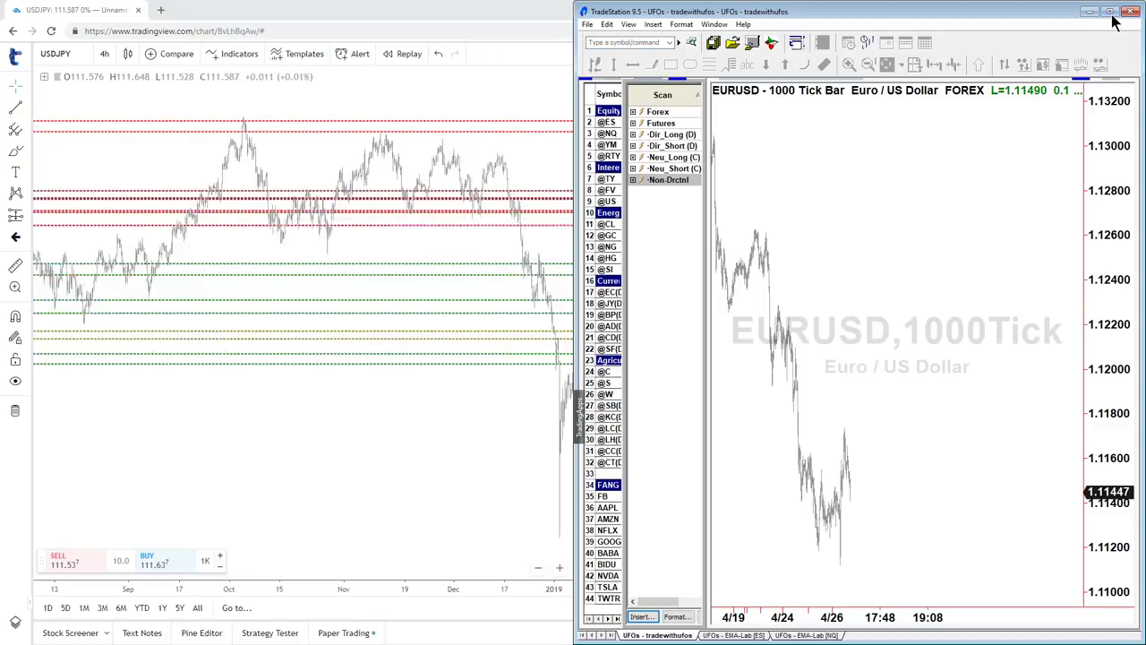
{"action": "left_click", "coordinate": [1110, 12]}
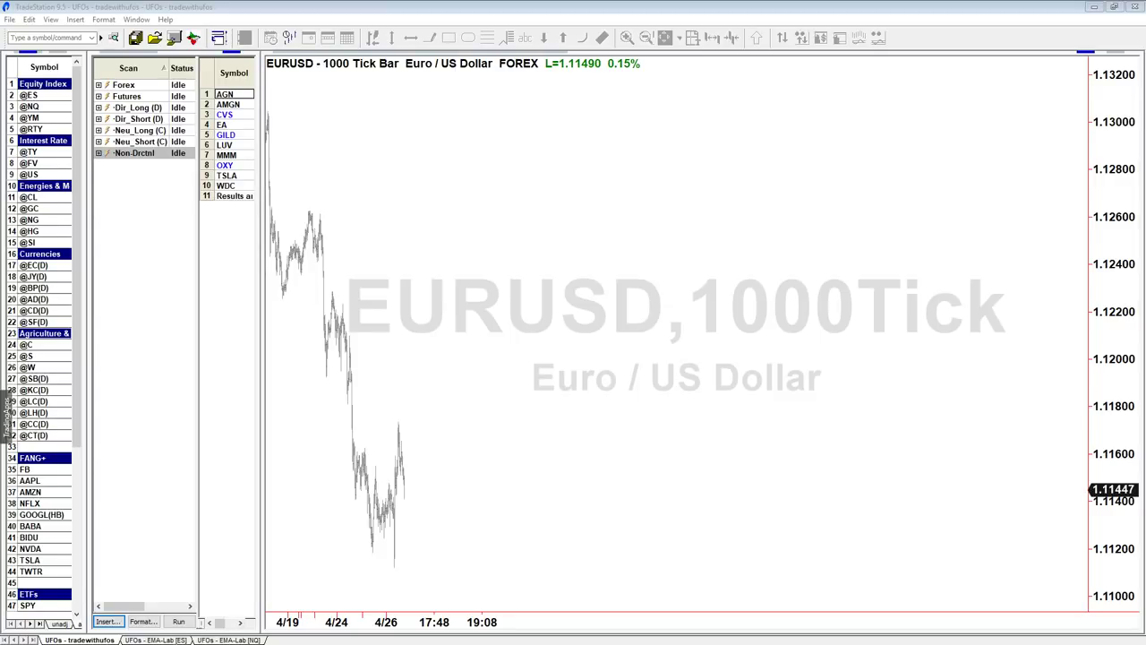
{"action": "left_click", "coordinate": [152, 640]}
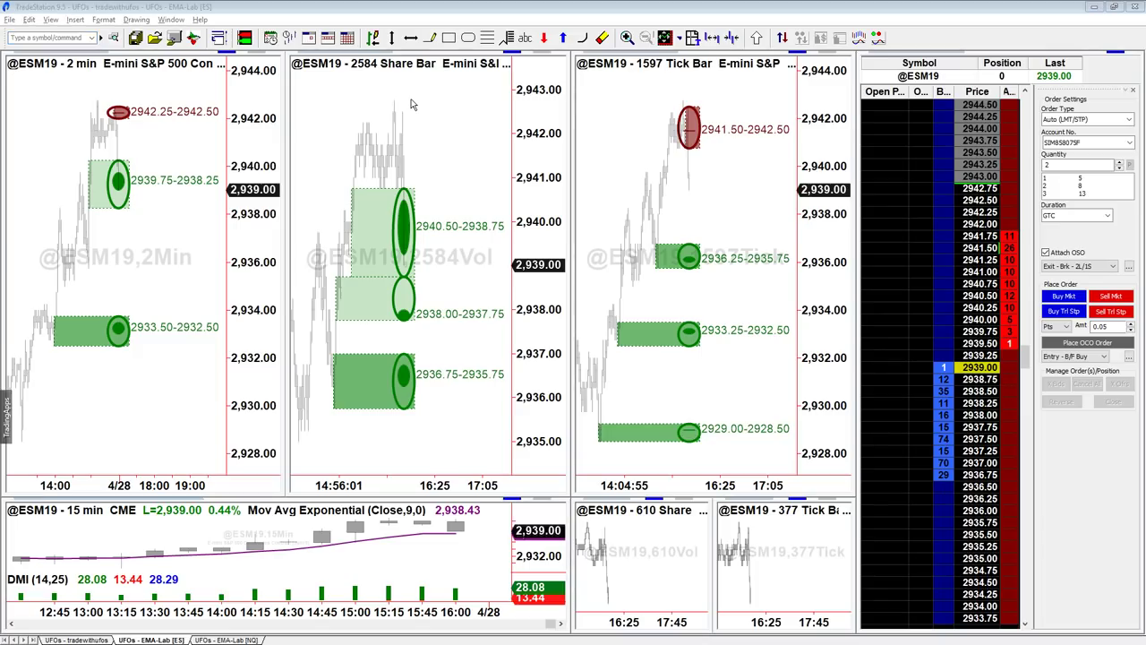
Switch to the Sharpening Notes document in Word and go to rule 1 of the RULES section.
{"action": "key", "text": "alt+Tab"}
{"action": "left_click", "coordinate": [791, 444]}
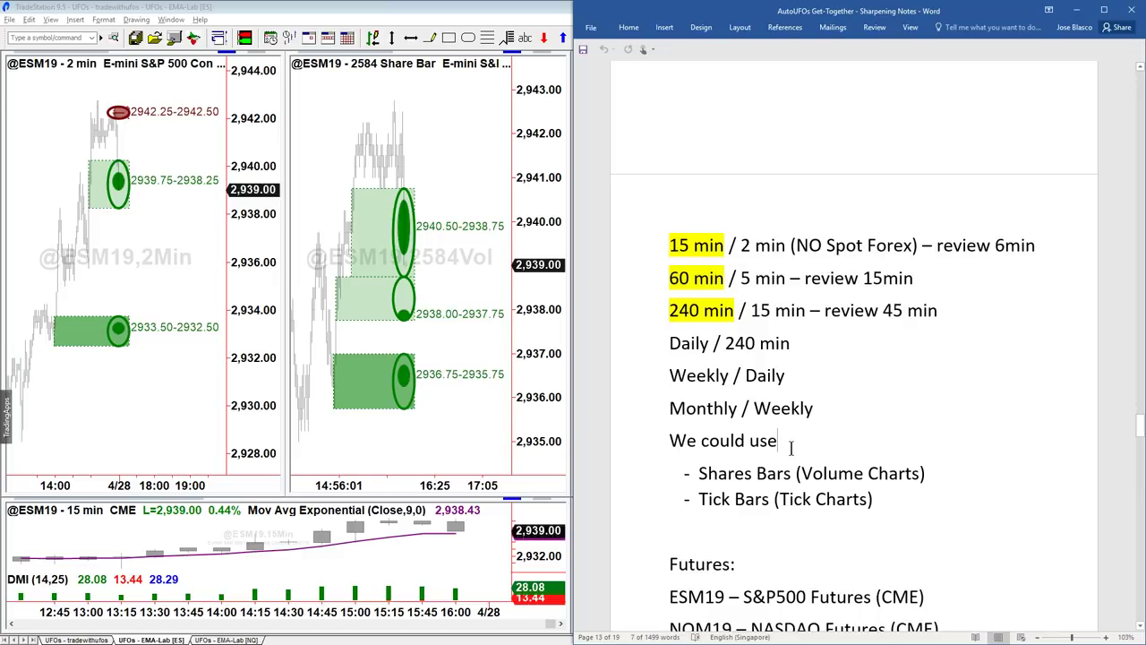
{"action": "scroll", "coordinate": [791, 448], "scroll_direction": "down", "scroll_amount": 6}
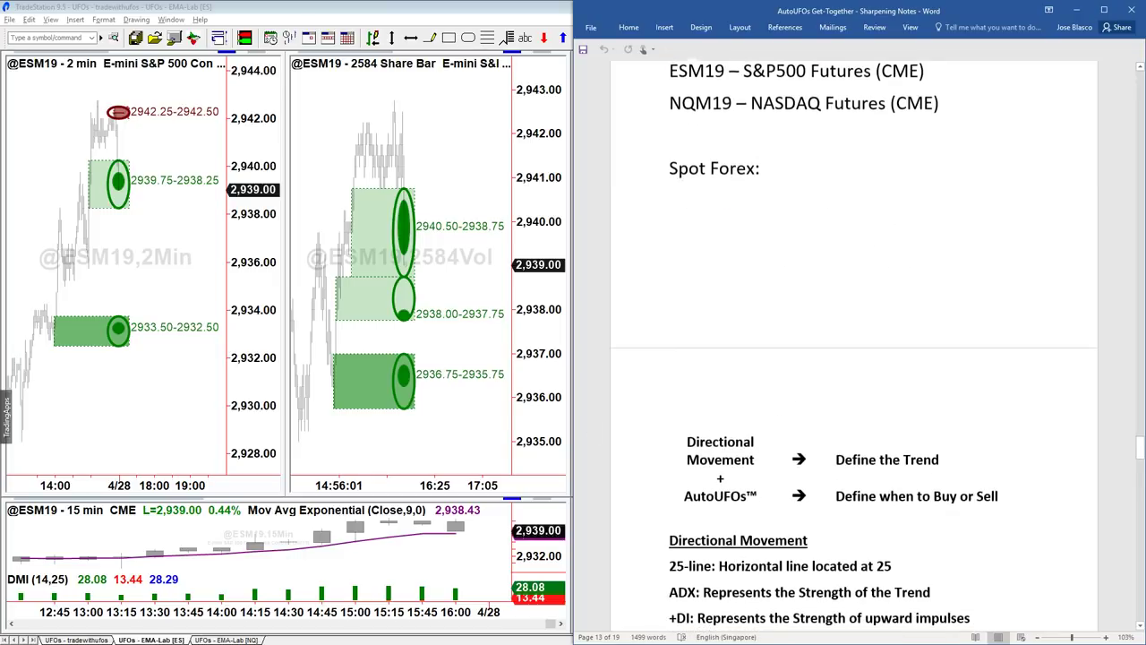
{"action": "scroll", "coordinate": [853, 358], "scroll_direction": "down", "scroll_amount": 10}
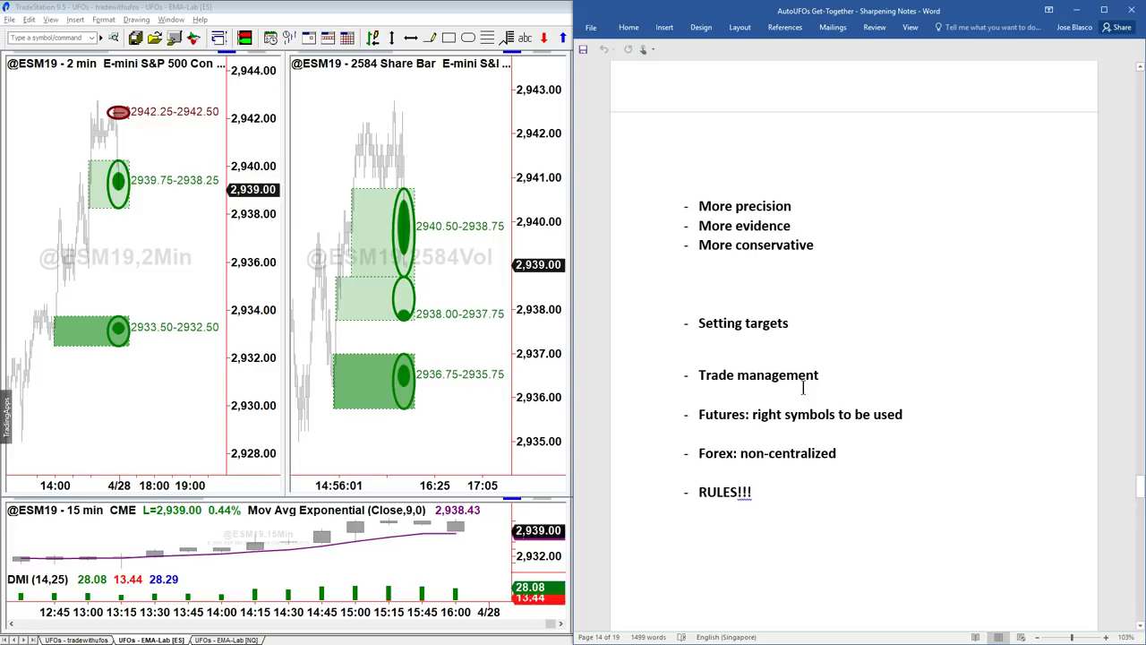
{"action": "left_click_drag", "start_coordinate": [1140, 485], "coordinate": [1140, 548]}
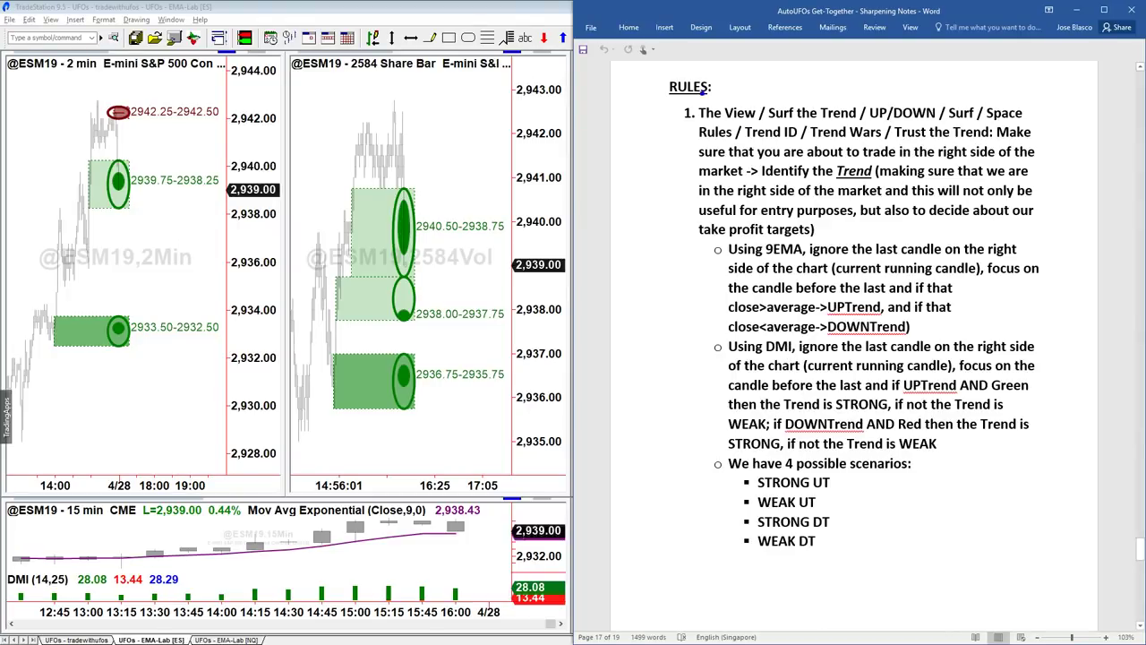
Draw a vertical line beside rule 1 and arrows pointing at the latest moving average and DMI values on the 15 min chart.
{"action": "left_click_drag", "start_coordinate": [670, 128], "coordinate": [681, 549]}
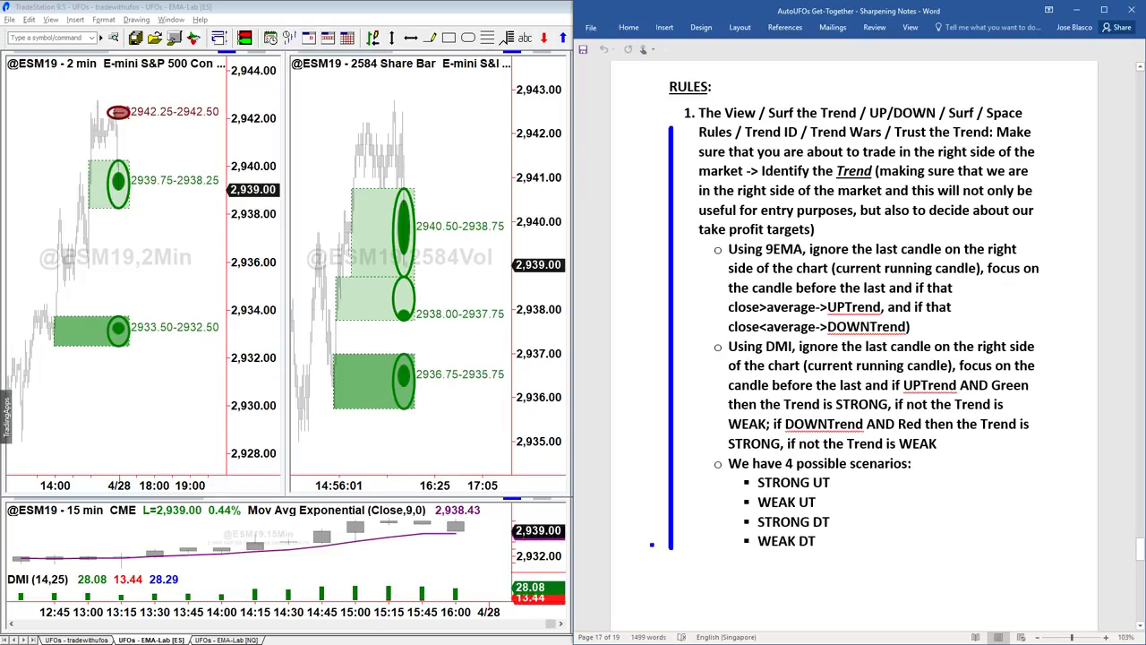
{"action": "left_click_drag", "start_coordinate": [464, 532], "coordinate": [523, 532]}
{"action": "left_click_drag", "start_coordinate": [467, 581], "coordinate": [492, 567]}
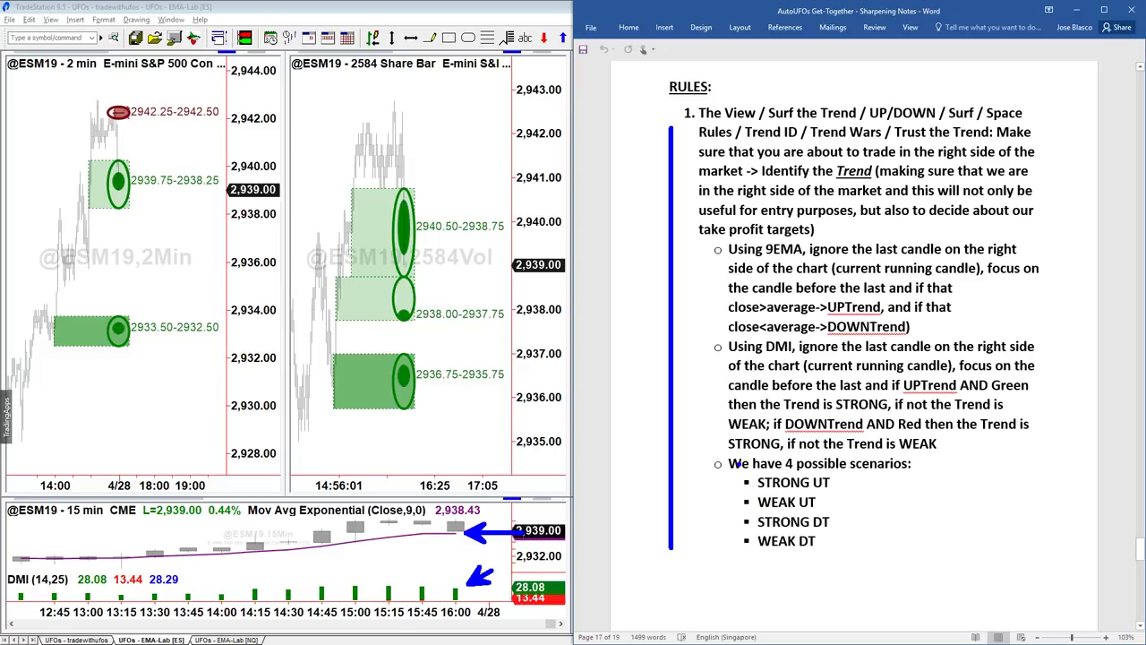
Draw a vertical line beside the four possible trend scenarios, clear the drawings, and go to rule 2, Define the Target Strategy.
{"action": "left_click_drag", "start_coordinate": [730, 483], "coordinate": [731, 539]}
{"action": "key", "text": "Escape"}
{"action": "scroll", "coordinate": [851, 341], "scroll_direction": "down", "scroll_amount": 8}
{"action": "scroll", "coordinate": [854, 303], "scroll_direction": "down", "scroll_amount": 2}
{"action": "scroll", "coordinate": [800, 280], "scroll_direction": "down", "scroll_amount": 2}
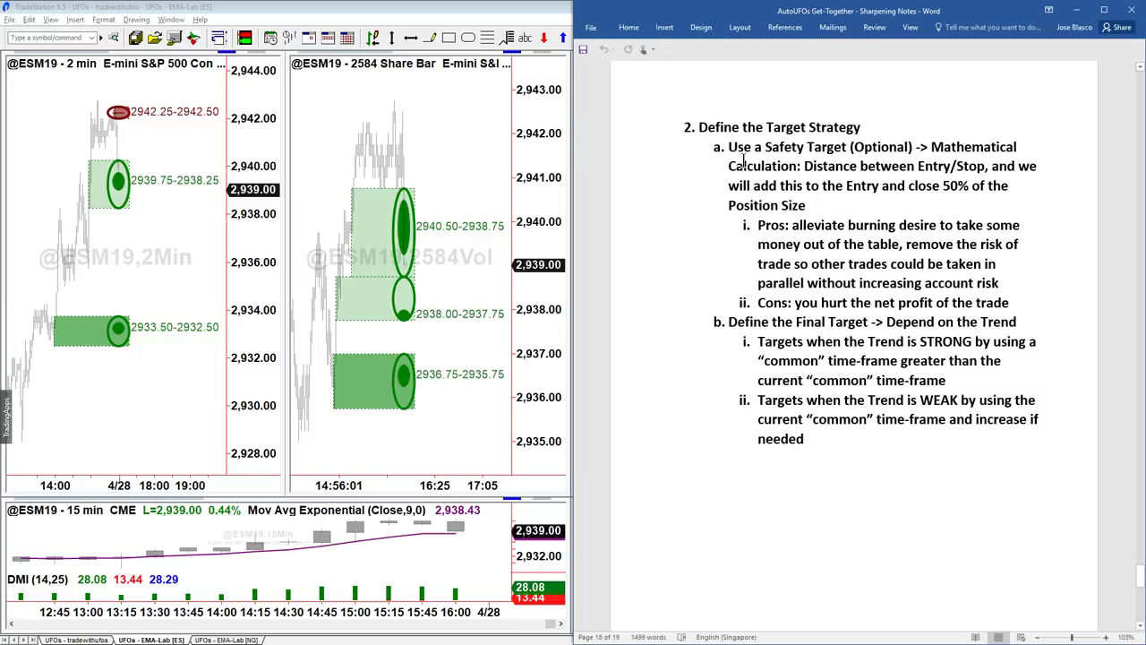
Add an unnumbered, unindented line reading "Entry" below rule 2.
{"action": "left_click", "coordinate": [858, 444]}
{"action": "key", "text": "Return"}
{"action": "key", "text": "shift+Tab"}
{"action": "key", "text": "shift+Tab"}
{"action": "key", "text": "BackSpace"}
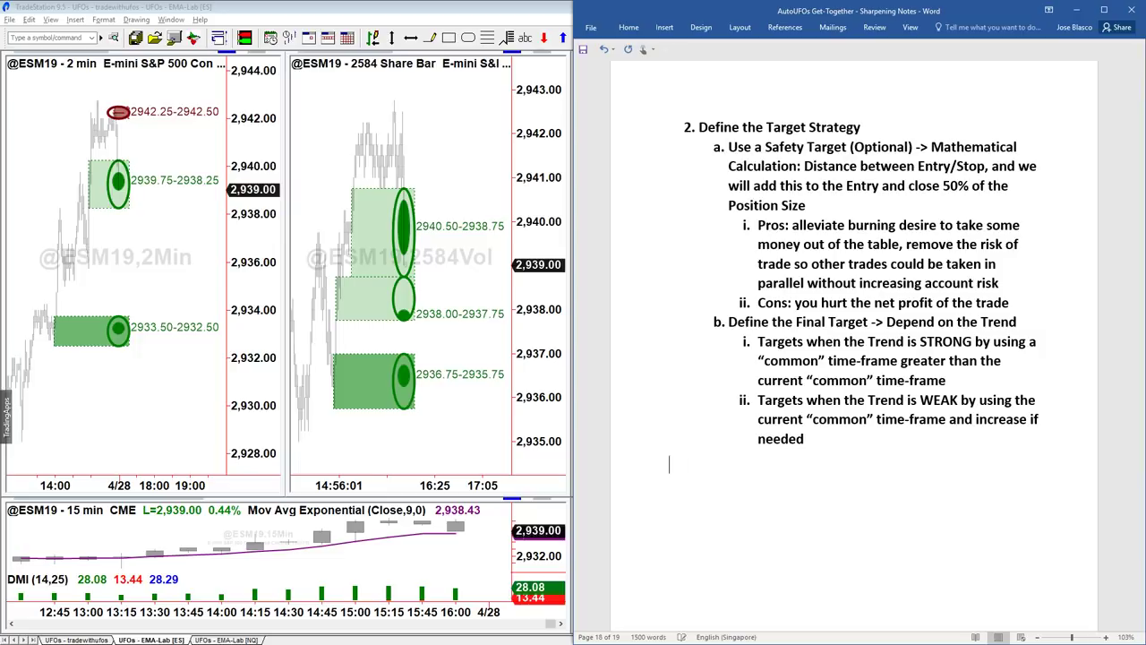
{"action": "type", "text": "Entry"}
{"action": "key", "text": "Return"}
Write "Trade Management" on the line below Entry.
{"action": "type", "text": "Trade Mangemen"}
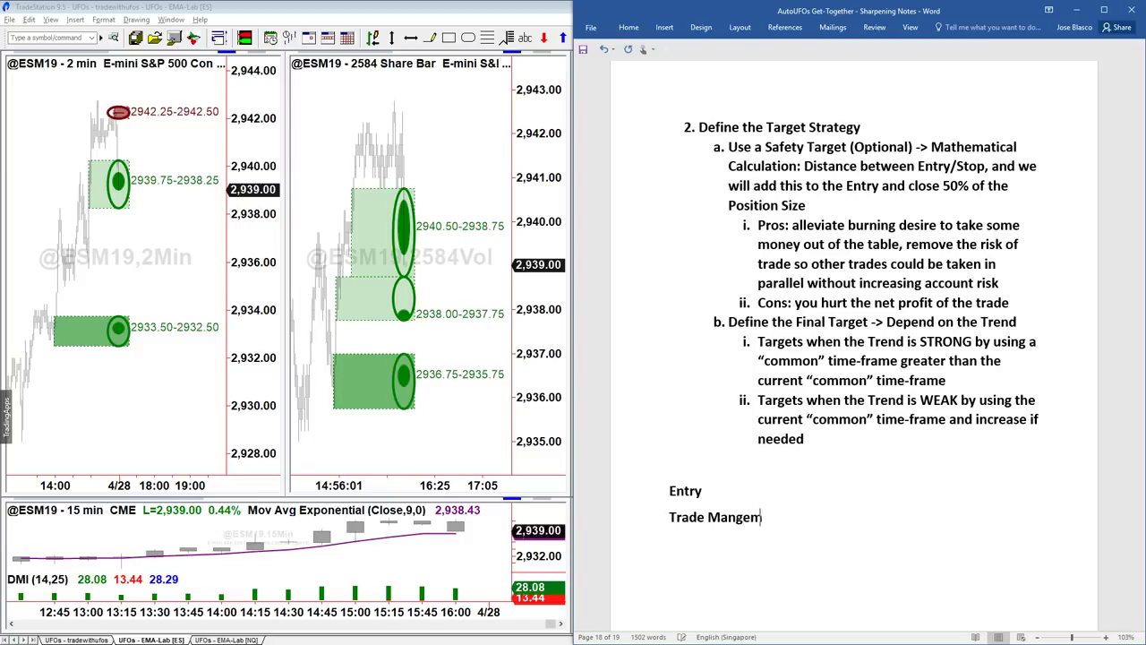
{"action": "key", "text": "BackSpace"}
{"action": "key", "text": "BackSpace"}
{"action": "key", "text": "BackSpace"}
{"action": "key", "text": "BackSpace"}
{"action": "key", "text": "BackSpace"}
{"action": "type", "text": "agement"}
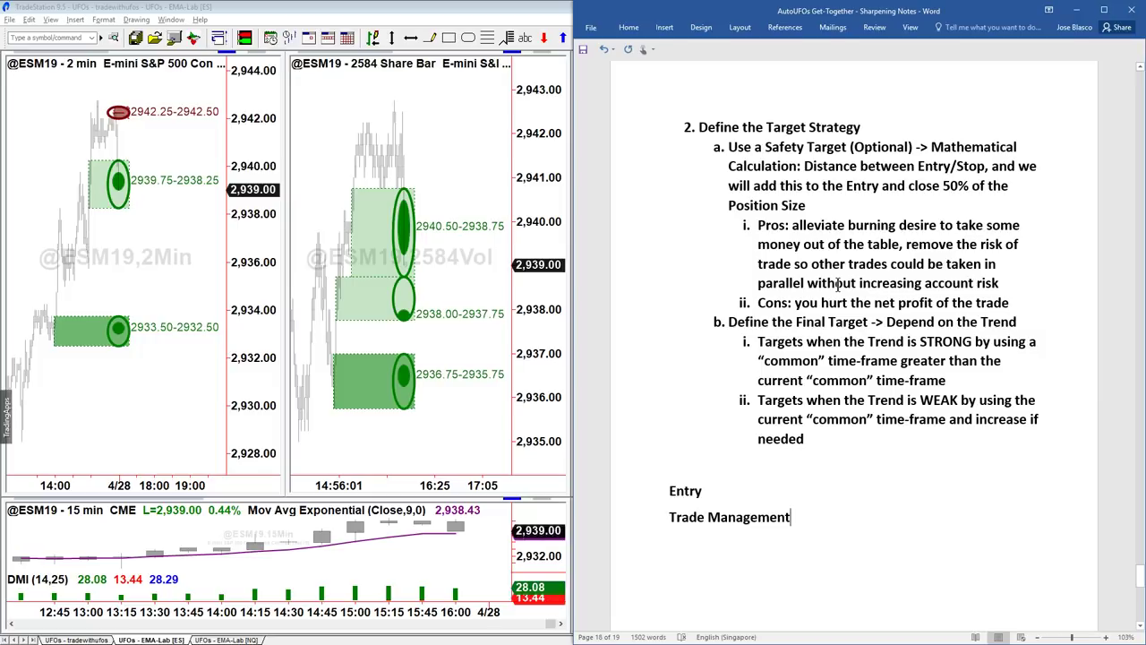
Review rule 1, and insert a numbered item "3. Plan your Entry" between rule 2 and the Entry line.
{"action": "scroll", "coordinate": [840, 179], "scroll_direction": "up", "scroll_amount": 12}
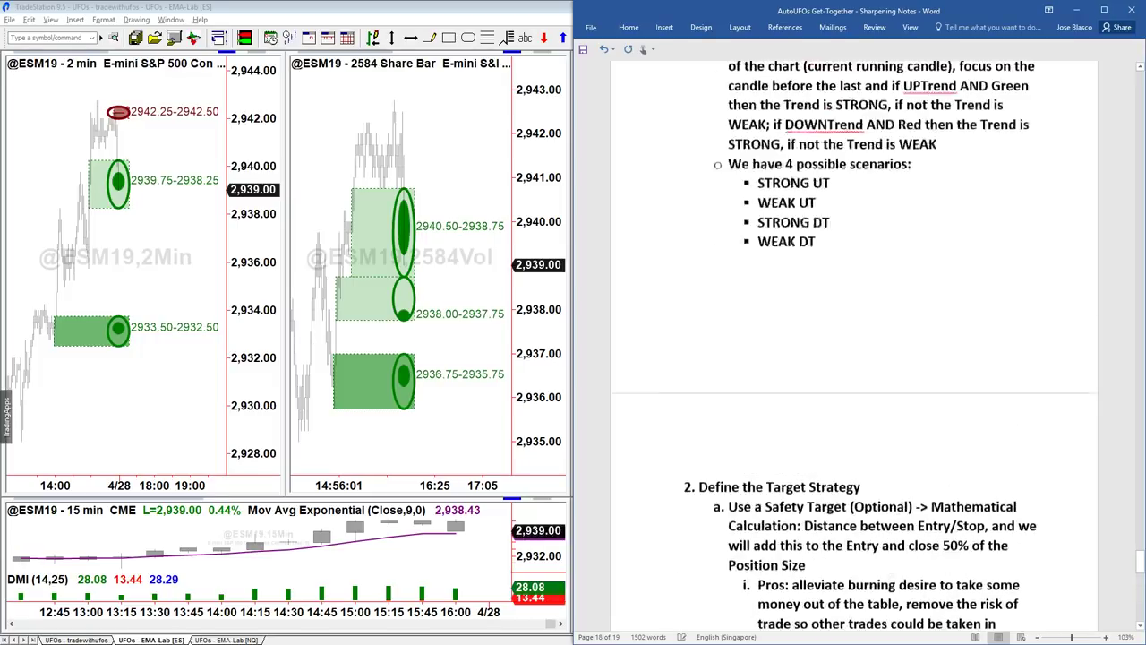
{"action": "scroll", "coordinate": [833, 193], "scroll_direction": "down", "scroll_amount": 1}
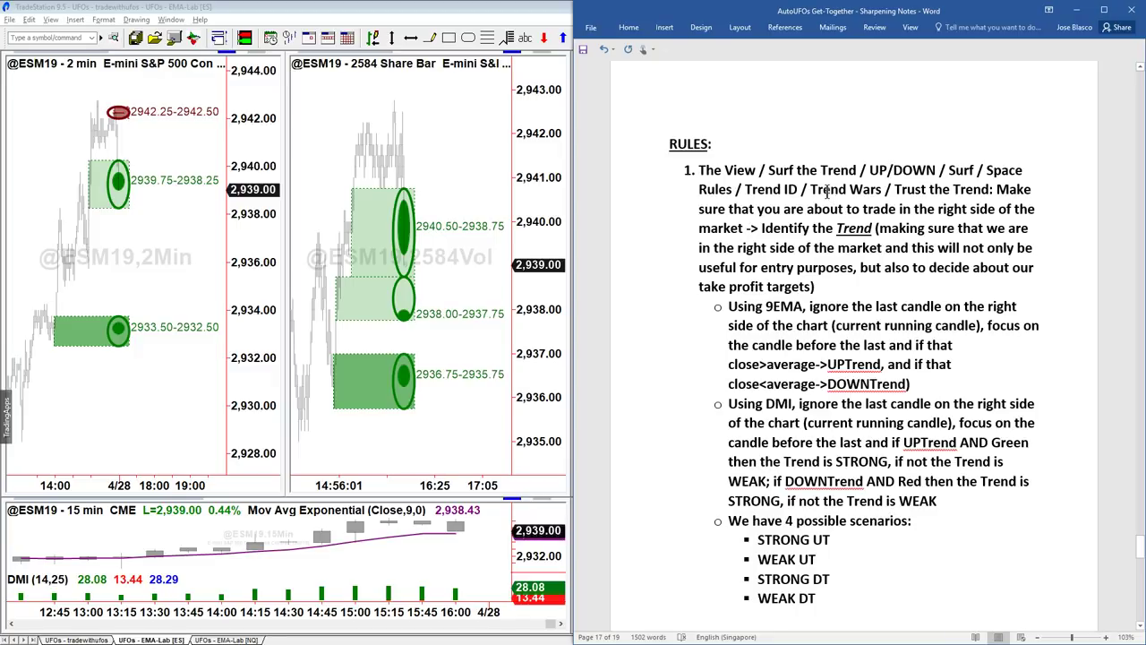
{"action": "scroll", "coordinate": [828, 191], "scroll_direction": "down", "scroll_amount": 9}
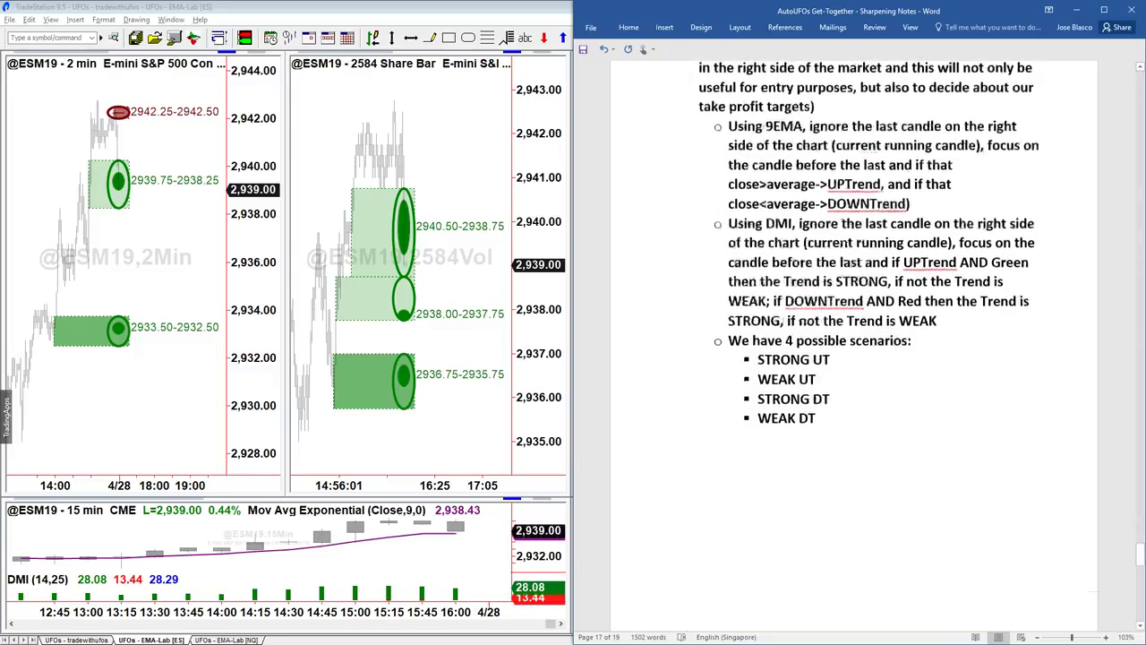
{"action": "scroll", "coordinate": [822, 167], "scroll_direction": "down", "scroll_amount": 1}
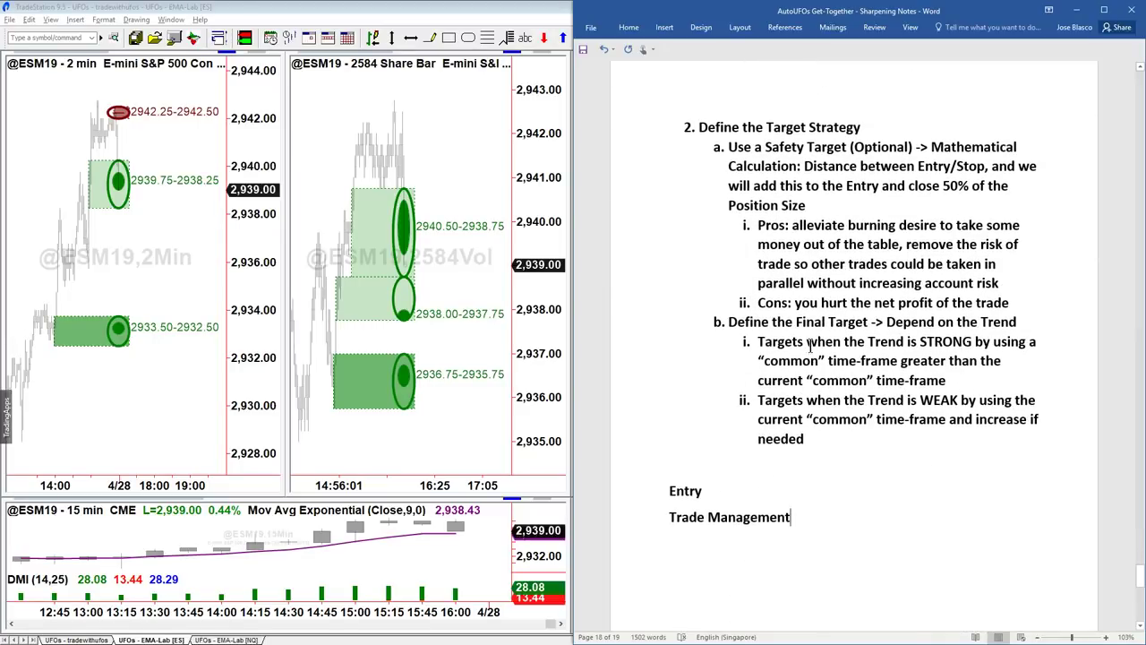
{"action": "left_click", "coordinate": [803, 464]}
{"action": "key", "text": "Return"}
{"action": "key", "text": "Return"}
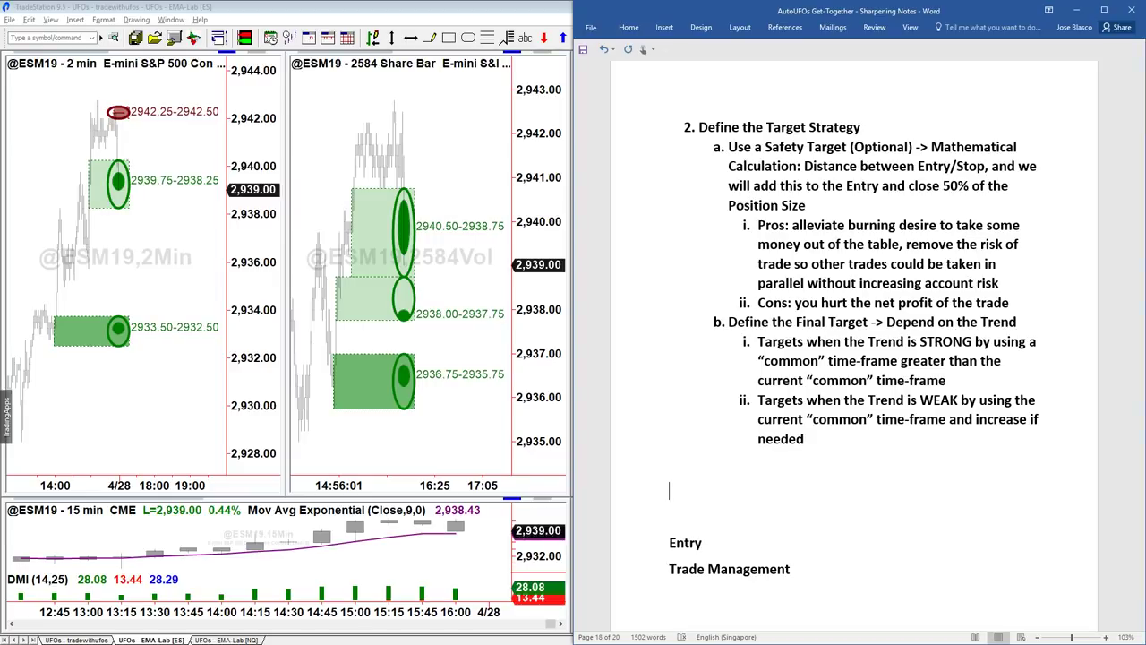
{"action": "type", "text": "3. En"}
{"action": "type", "text": "try"}
{"action": "type", "text": "Plan your"}
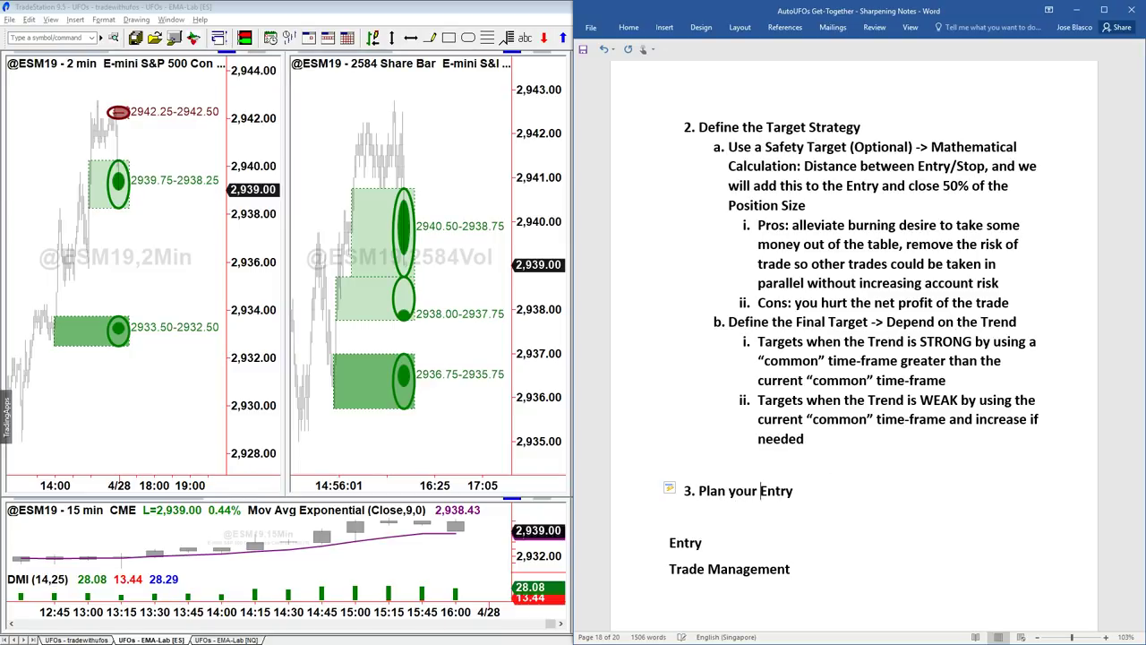
Delete the standalone Entry line above Trade Management, along with its paragraph break.
{"action": "key", "text": "Down"}
{"action": "key", "text": "End"}
{"action": "key", "text": "shift+Home"}
{"action": "key", "text": "Delete"}
{"action": "key", "text": "Delete"}
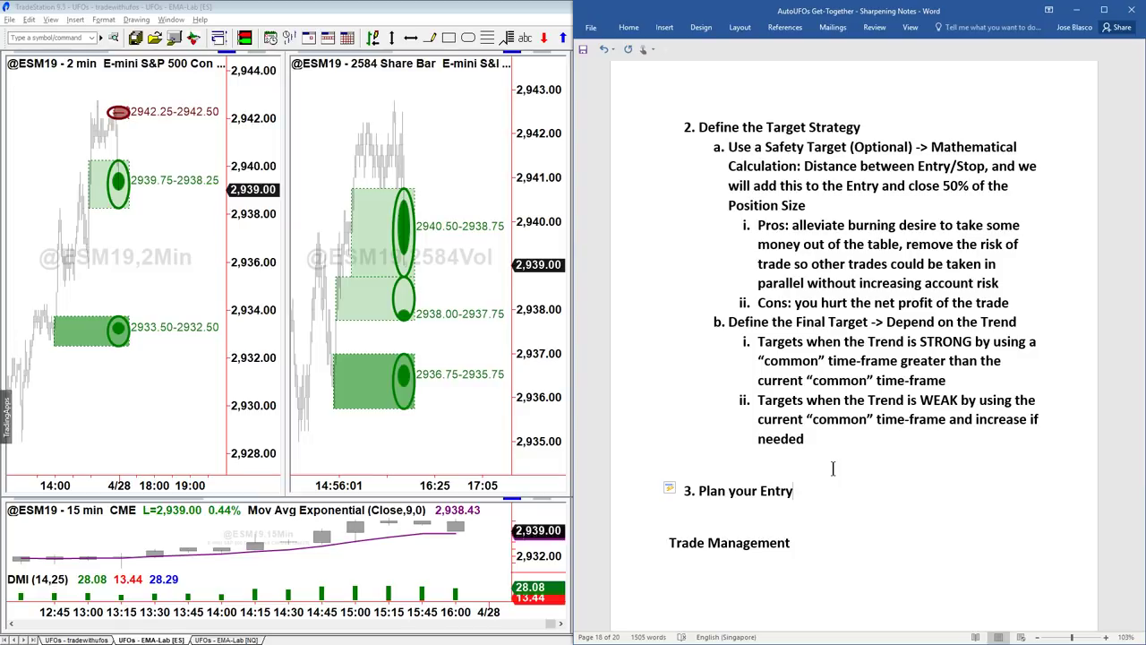
Add sub-item a under rule 3: "Use a more conservative entry style which add more evidence -> use of a reactive time-frame".
{"action": "key", "text": "Return"}
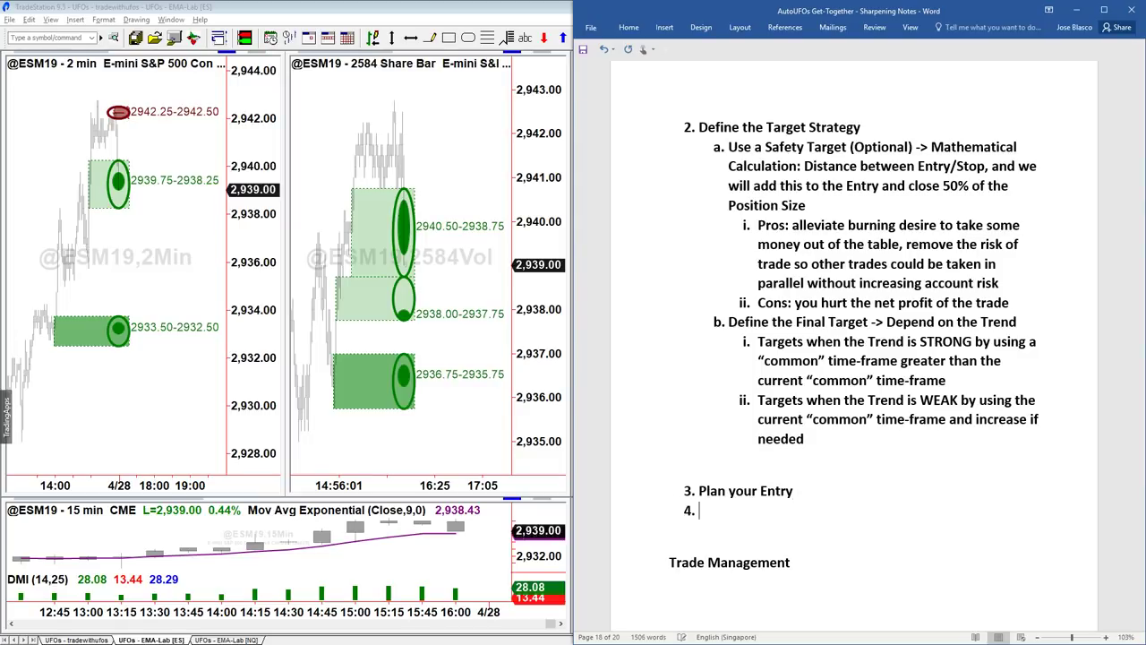
{"action": "left_click", "coordinate": [629, 27]}
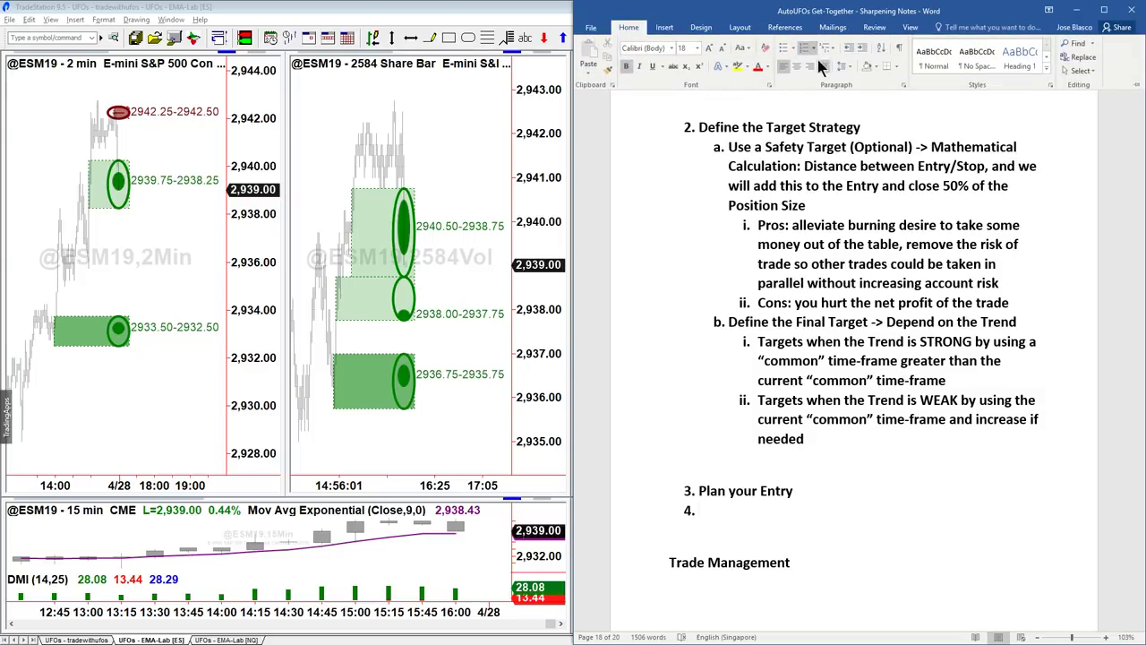
{"action": "left_click", "coordinate": [862, 50]}
{"action": "type", "text": "Use a more "}
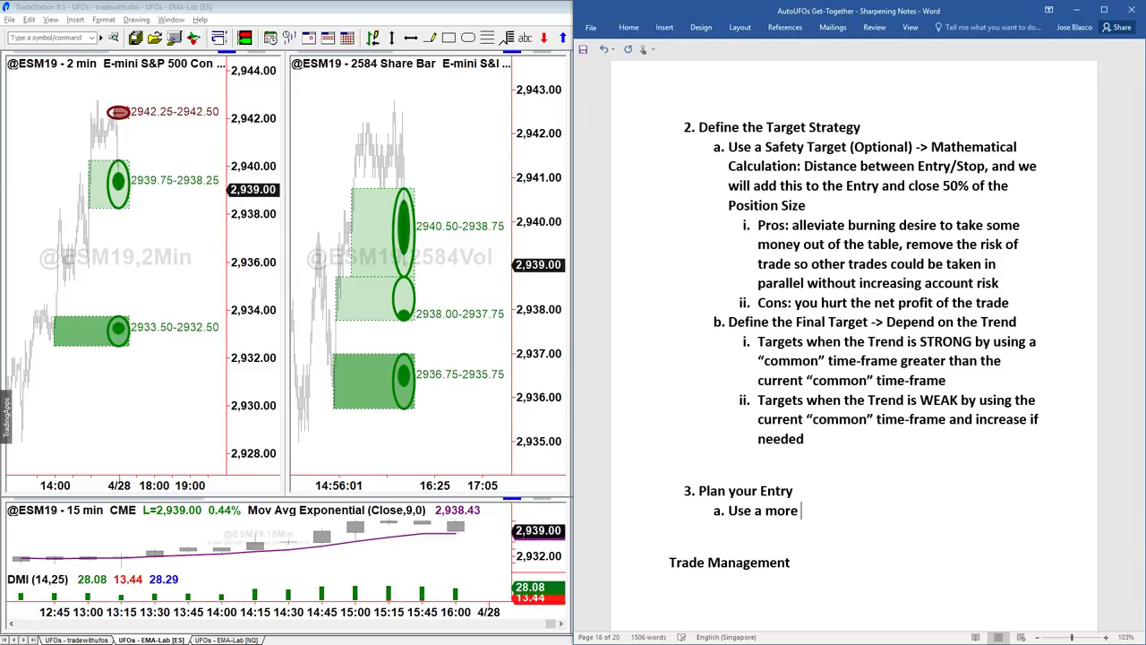
{"action": "type", "text": "conservative entry style whi"}
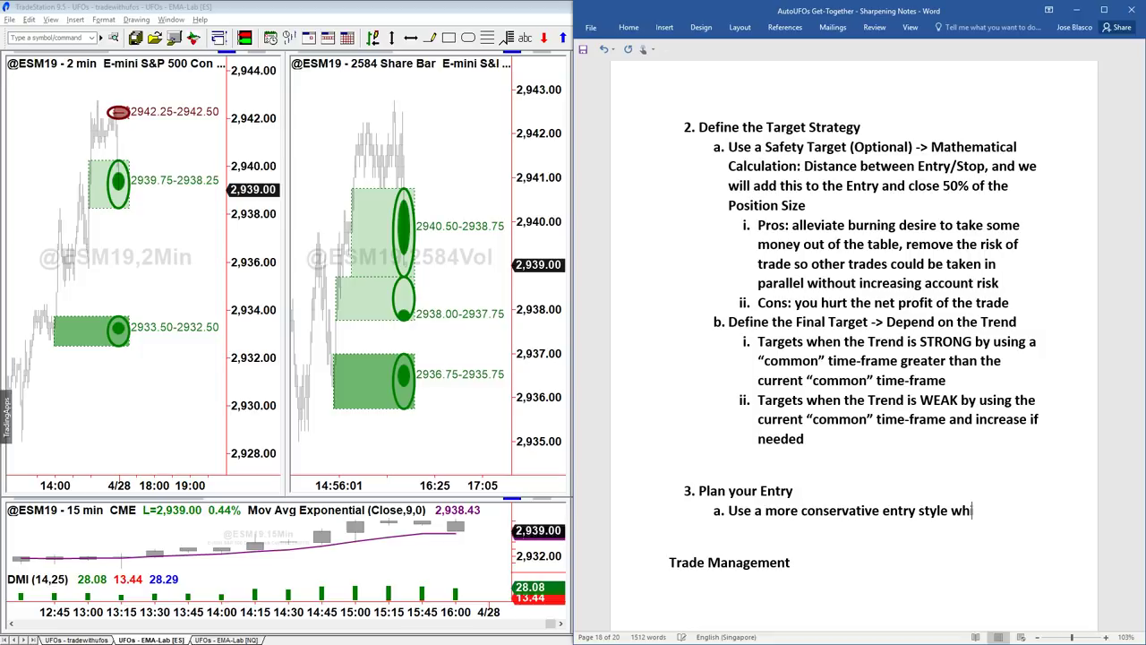
{"action": "type", "text": "ch add more ev"}
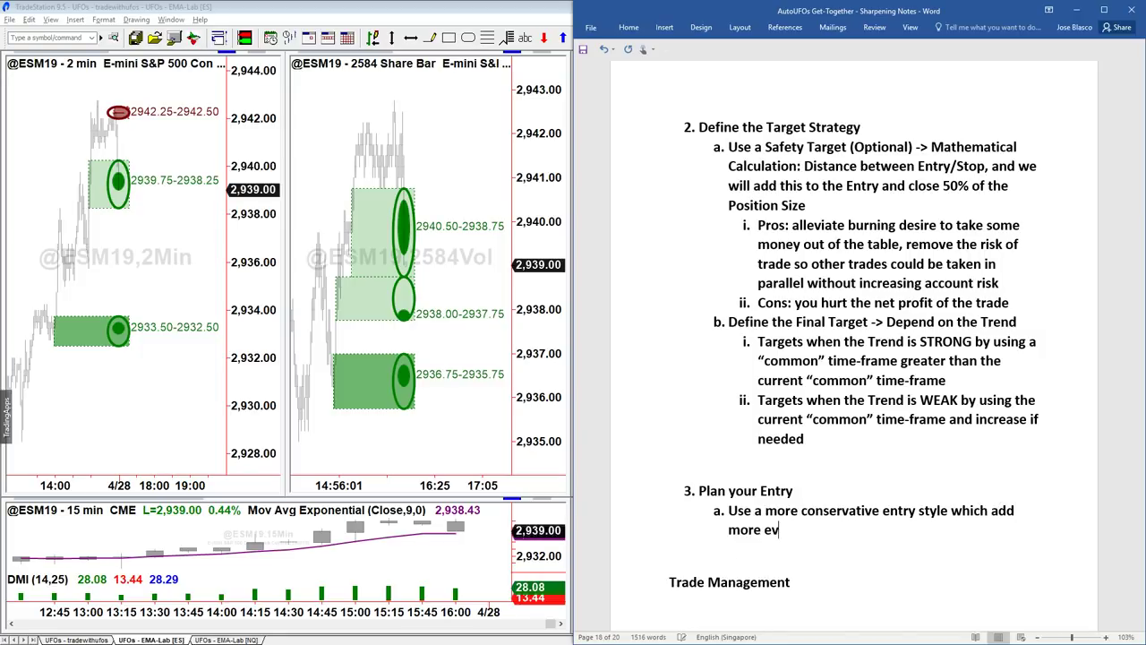
{"action": "type", "text": "idence -> use of a reactive time-fram"}
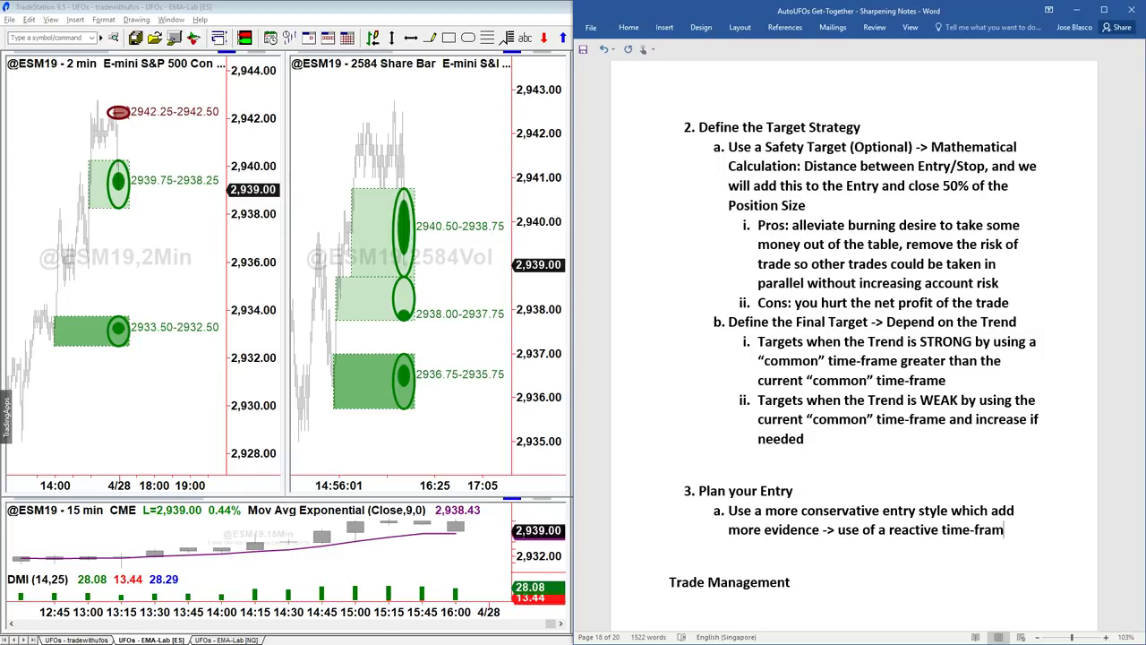
{"action": "type", "text": "e"}
Maximize TradeStation, mark the 15 min chart, the 2939.75-2938.25 zone on the 2 min chart, and the 610 Share and 377 Tick charts, and clear the drawings.
{"action": "double_click", "coordinate": [278, 13]}
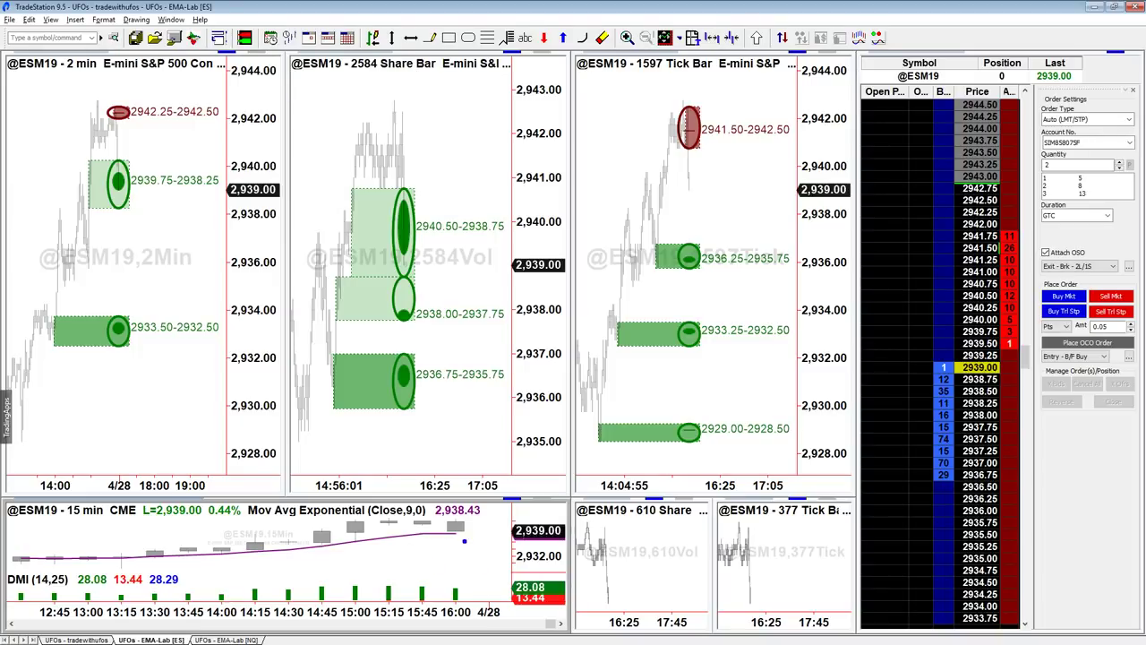
{"action": "left_click_drag", "start_coordinate": [445, 516], "coordinate": [500, 515]}
{"action": "mouse_move", "coordinate": [87, 160]}
{"action": "left_mouse_down"}
{"action": "mouse_move", "coordinate": [133, 192]}
{"action": "mouse_move", "coordinate": [132, 211]}
{"action": "left_mouse_up"}
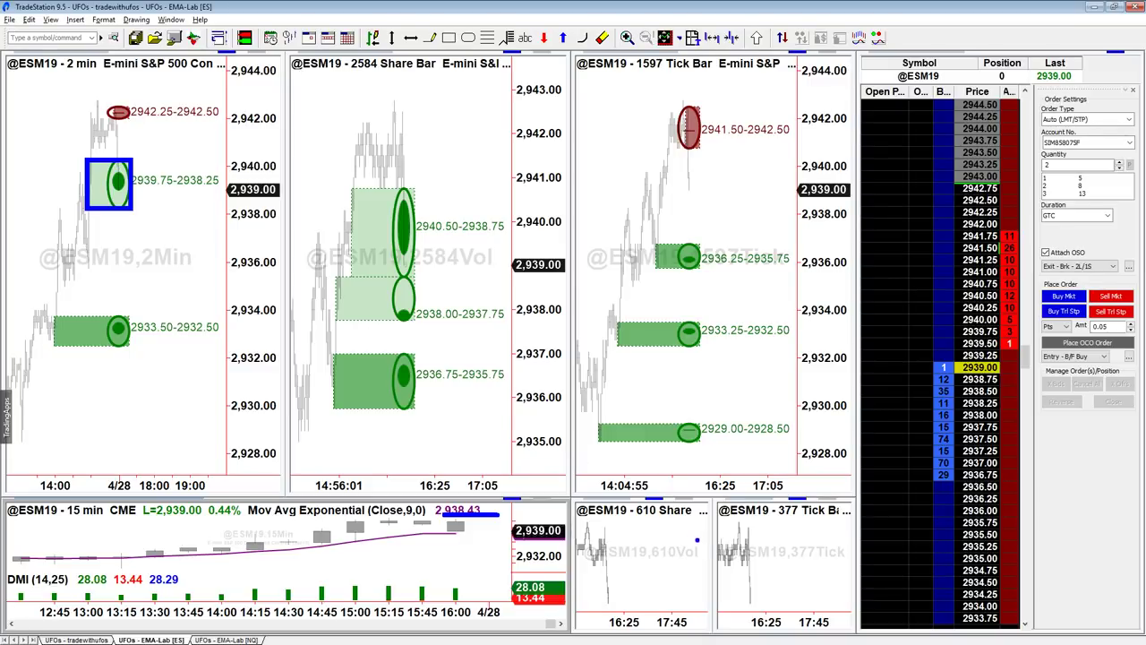
{"action": "left_click_drag", "start_coordinate": [642, 535], "coordinate": [643, 397]}
{"action": "left_click_drag", "start_coordinate": [790, 530], "coordinate": [790, 438]}
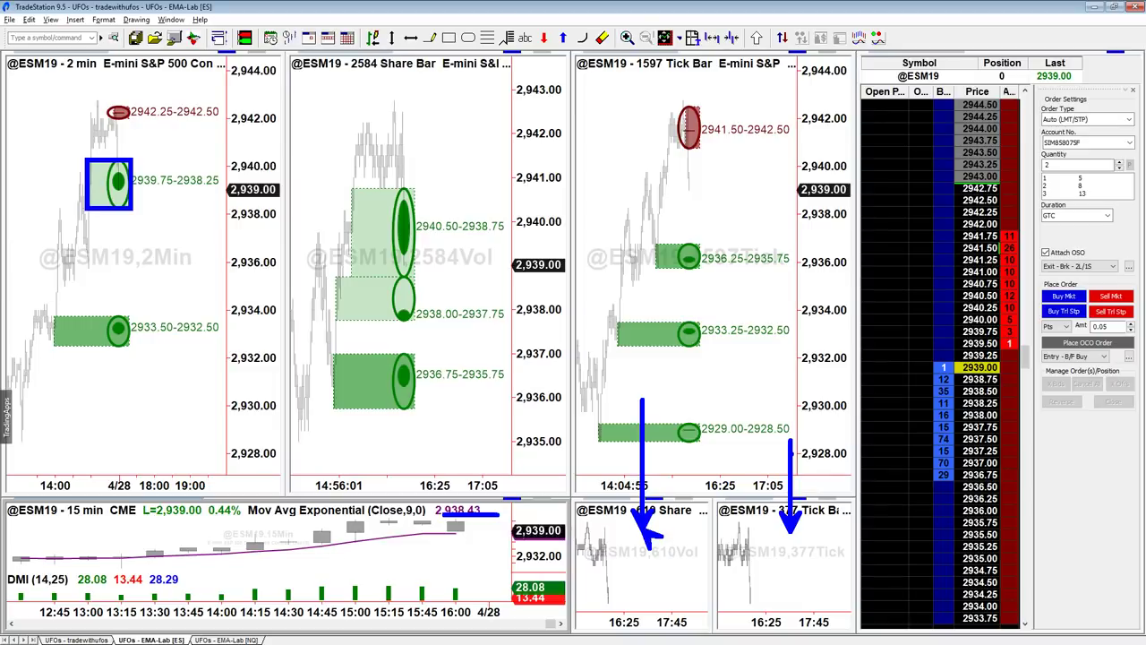
{"action": "key", "text": "Escape"}
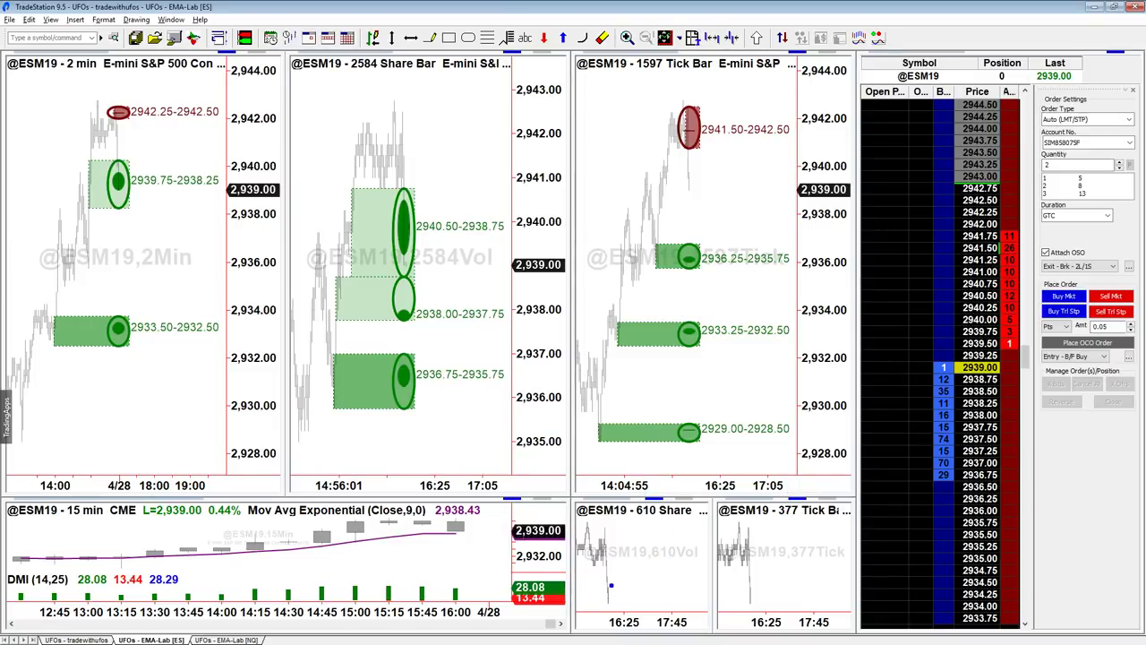
Mark the latest price on the 610 Share chart, box the 2939.75-2938.25 zone on the 2 min chart, and clear the drawings.
{"action": "mouse_move", "coordinate": [610, 585]}
{"action": "left_mouse_down"}
{"action": "mouse_move", "coordinate": [623, 596]}
{"action": "mouse_move", "coordinate": [612, 588]}
{"action": "mouse_move", "coordinate": [624, 578]}
{"action": "left_mouse_up"}
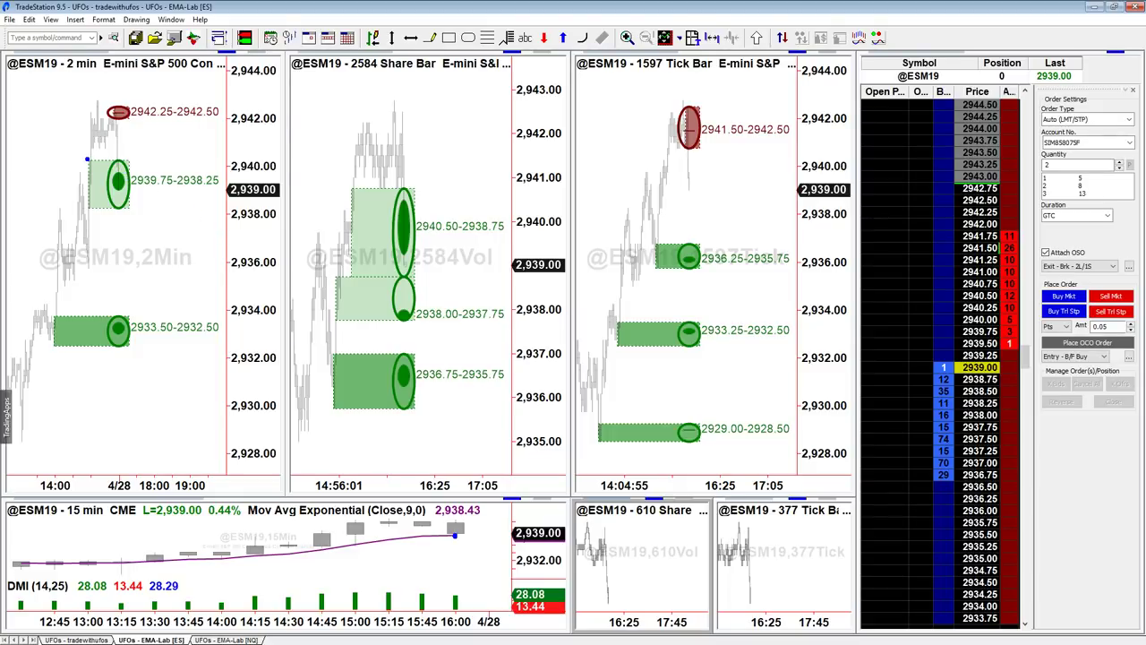
{"action": "mouse_move", "coordinate": [88, 161]}
{"action": "left_mouse_down"}
{"action": "mouse_move", "coordinate": [134, 190]}
{"action": "mouse_move", "coordinate": [132, 210]}
{"action": "left_mouse_up"}
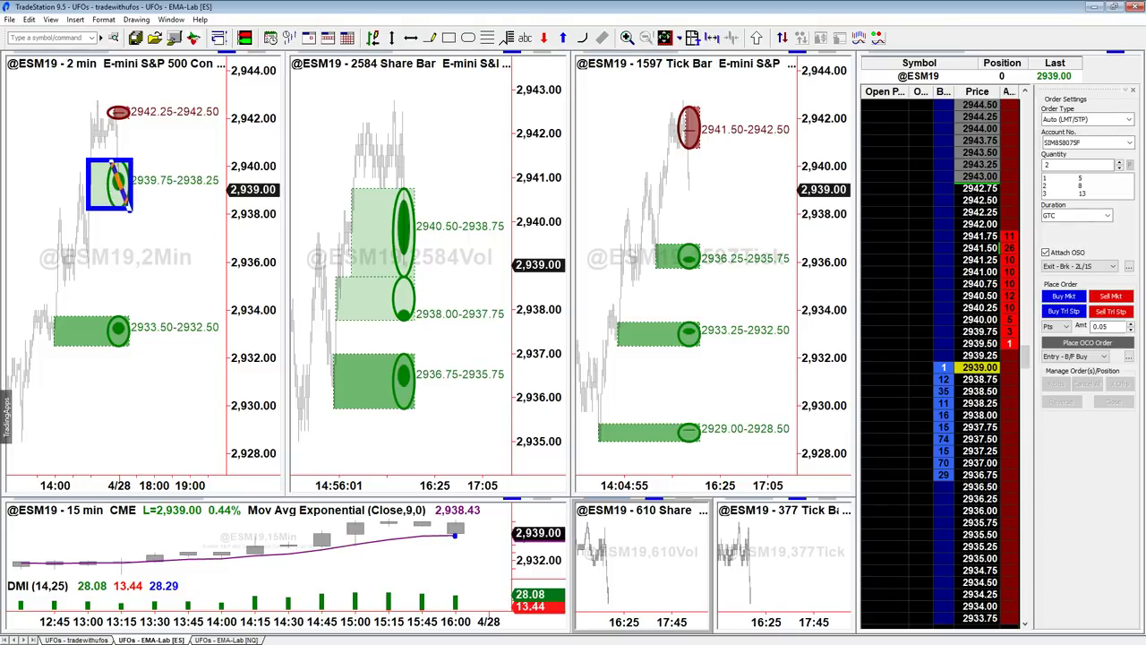
{"action": "key", "text": "Escape"}
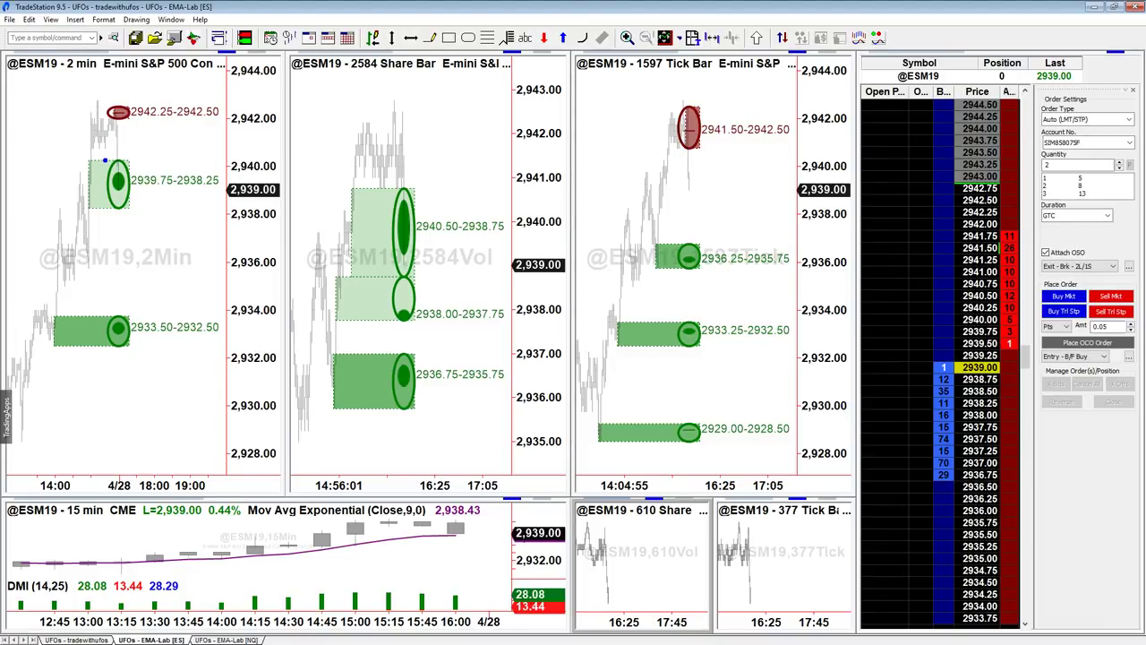
Circle the oval of the 2939.75-2938.25 zone on the 2 min chart twice, clearing the drawings each time.
{"action": "mouse_move", "coordinate": [104, 162]}
{"action": "left_mouse_down"}
{"action": "mouse_move", "coordinate": [143, 199]}
{"action": "mouse_move", "coordinate": [116, 209]}
{"action": "mouse_move", "coordinate": [115, 162]}
{"action": "left_mouse_up"}
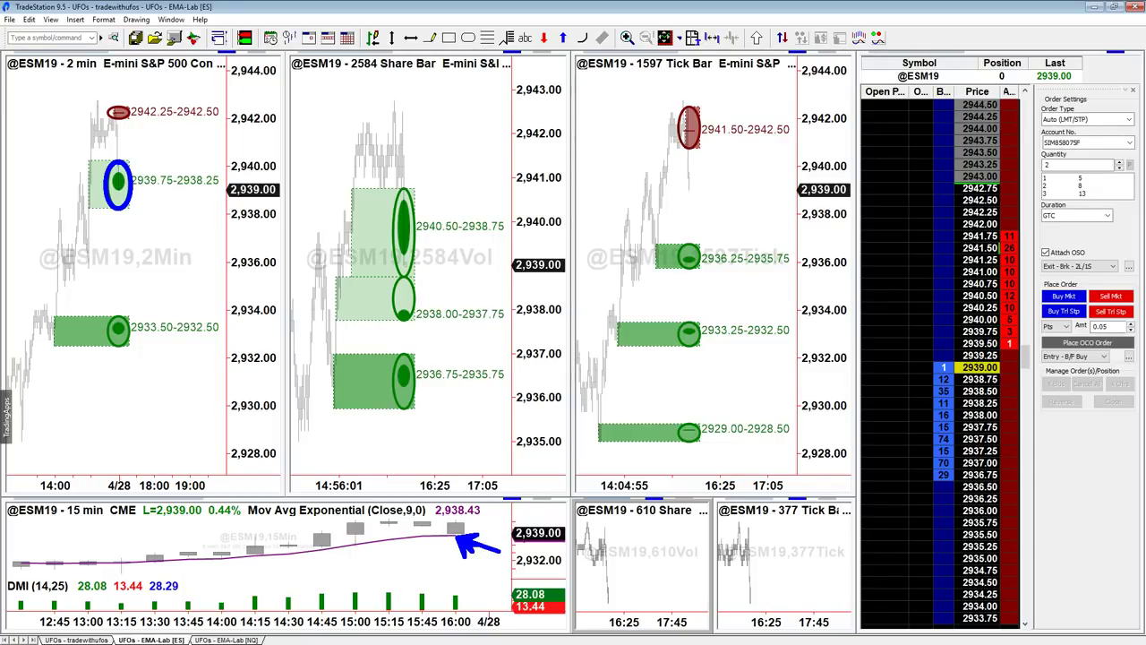
{"action": "key", "text": "Escape"}
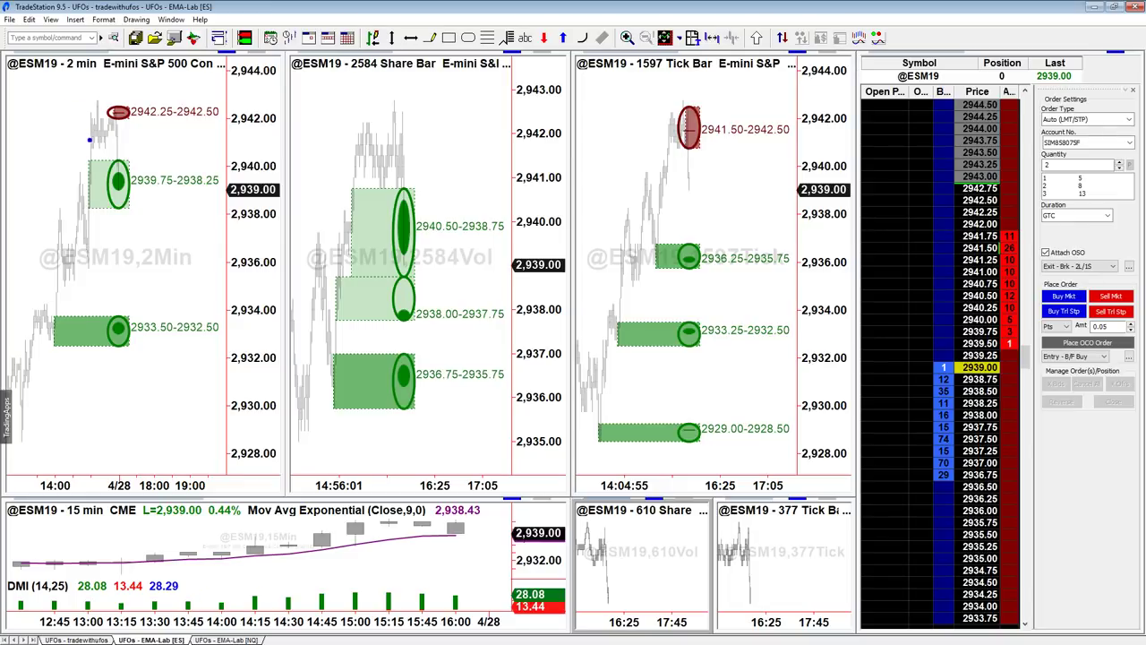
{"action": "left_click_drag", "start_coordinate": [107, 165], "coordinate": [132, 209]}
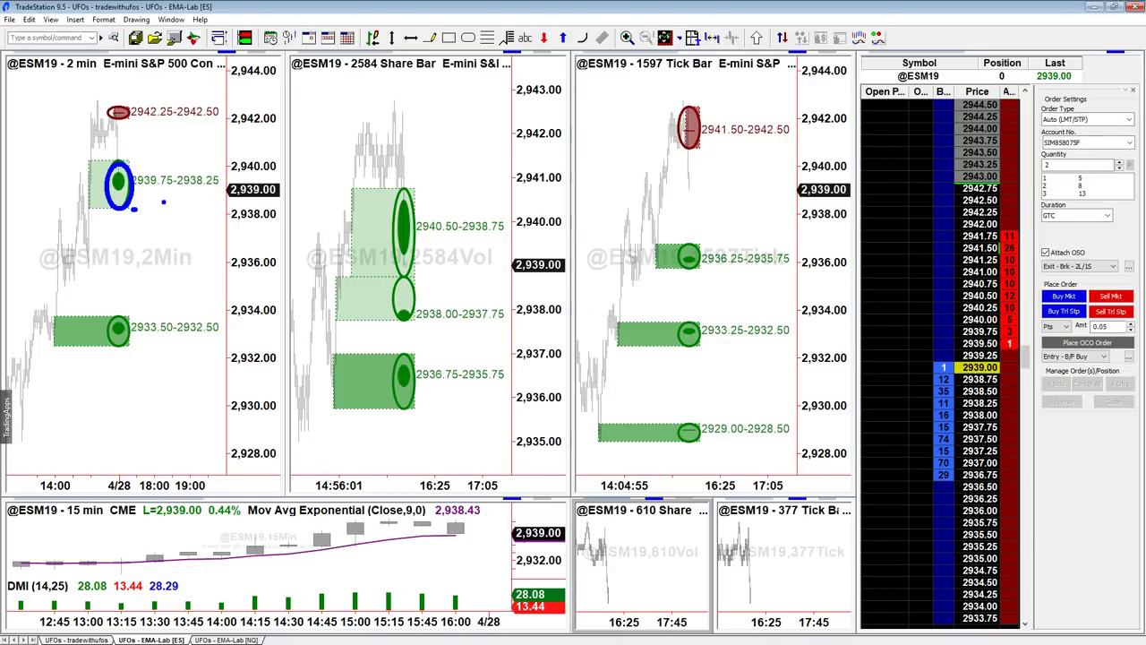
{"action": "key", "text": "Escape"}
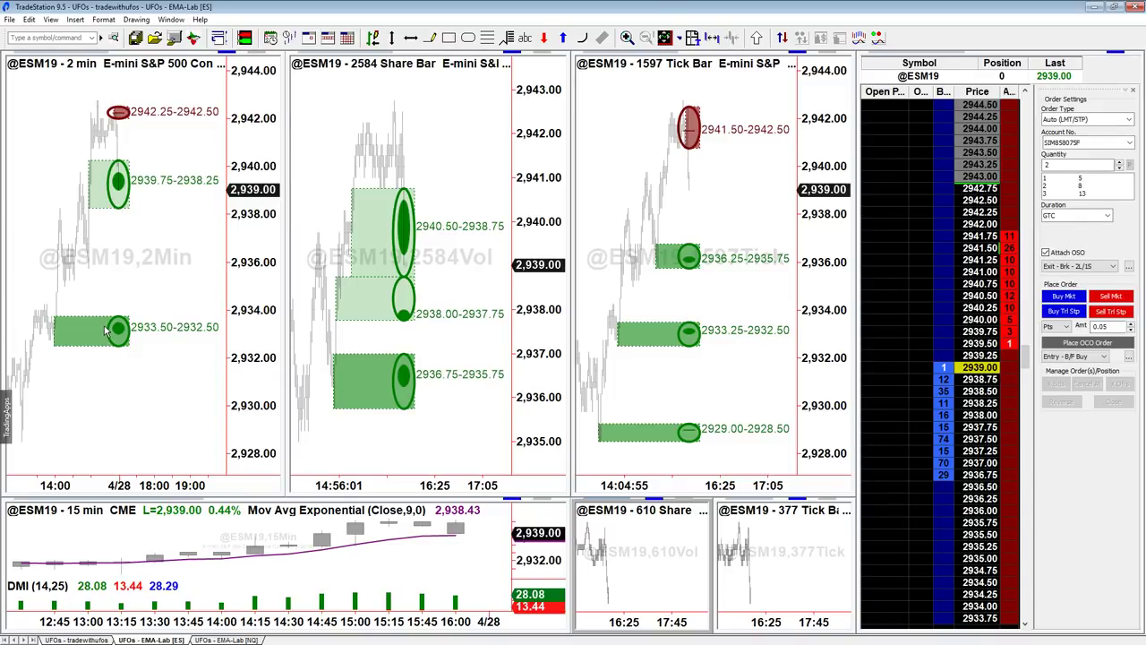
Open the UFOs - tradewithufos workspace and show the EURUSD chart as 5 min bars with the !AutoUFOs (Flying Saucers) indicator.
{"action": "left_click", "coordinate": [79, 640]}
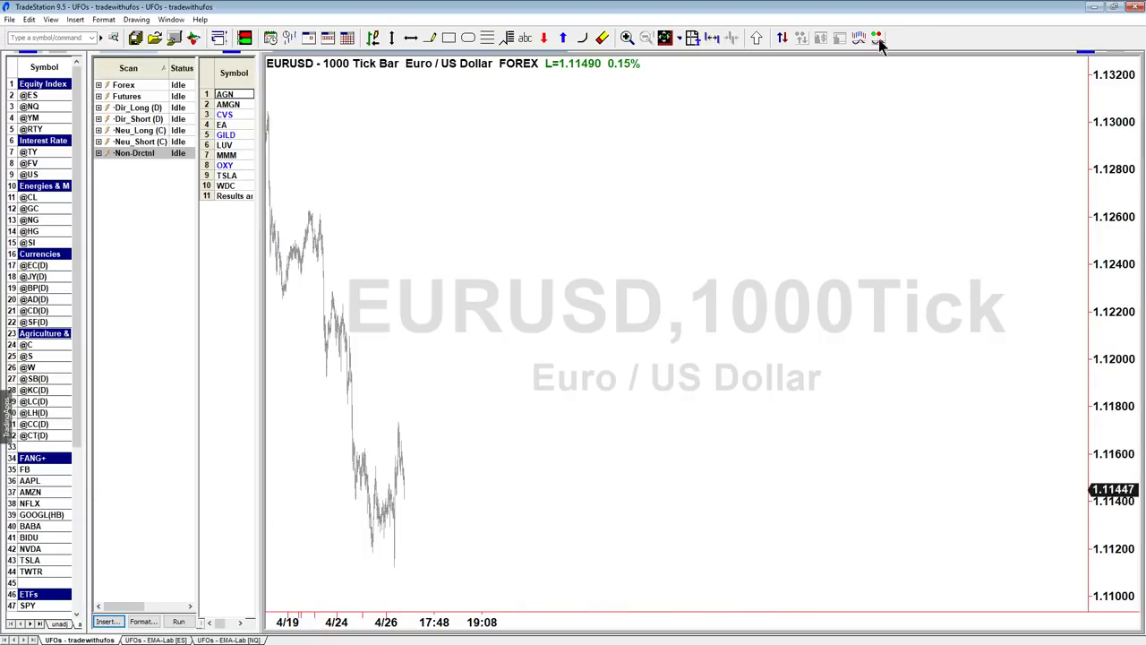
{"action": "left_click", "coordinate": [878, 38]}
{"action": "left_click", "coordinate": [879, 58]}
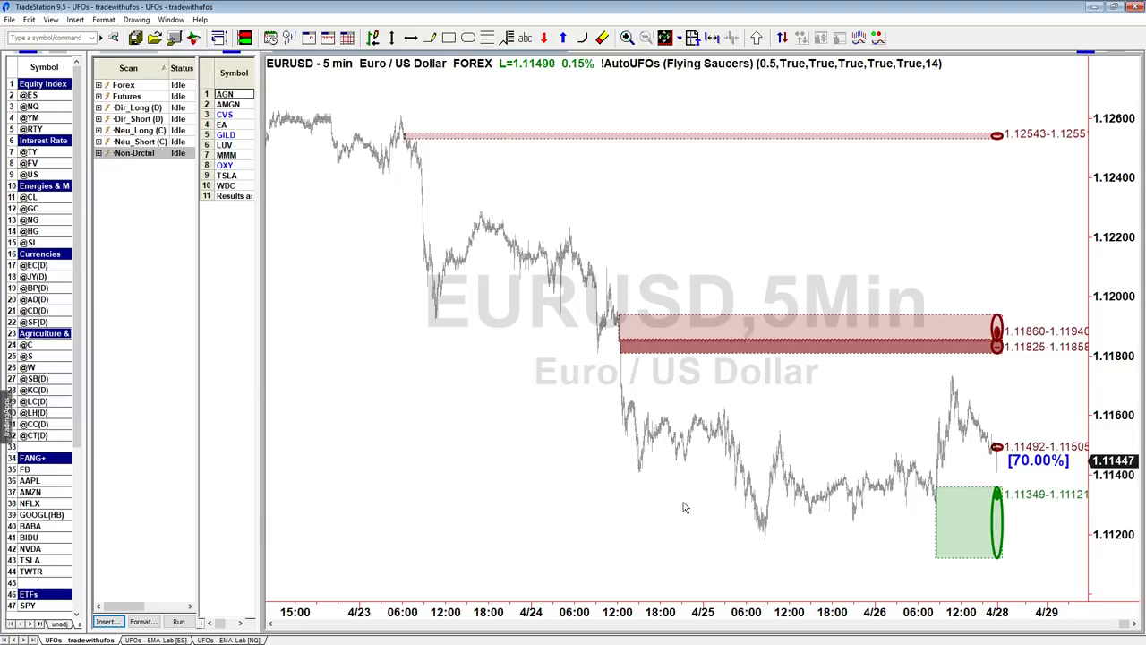
Return to the UFOs - EMA-Lab [ES] workspace and circle the oval of the 2939.75-2938.25 zone on the 2 min chart.
{"action": "left_click", "coordinate": [154, 639]}
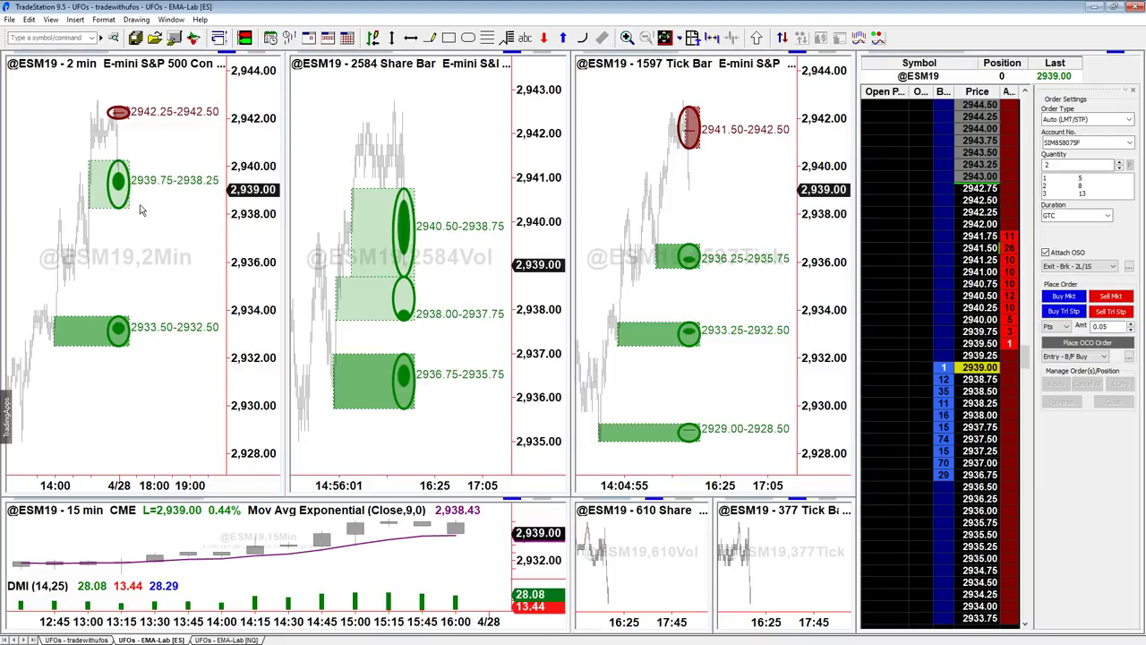
{"action": "left_click", "coordinate": [140, 209]}
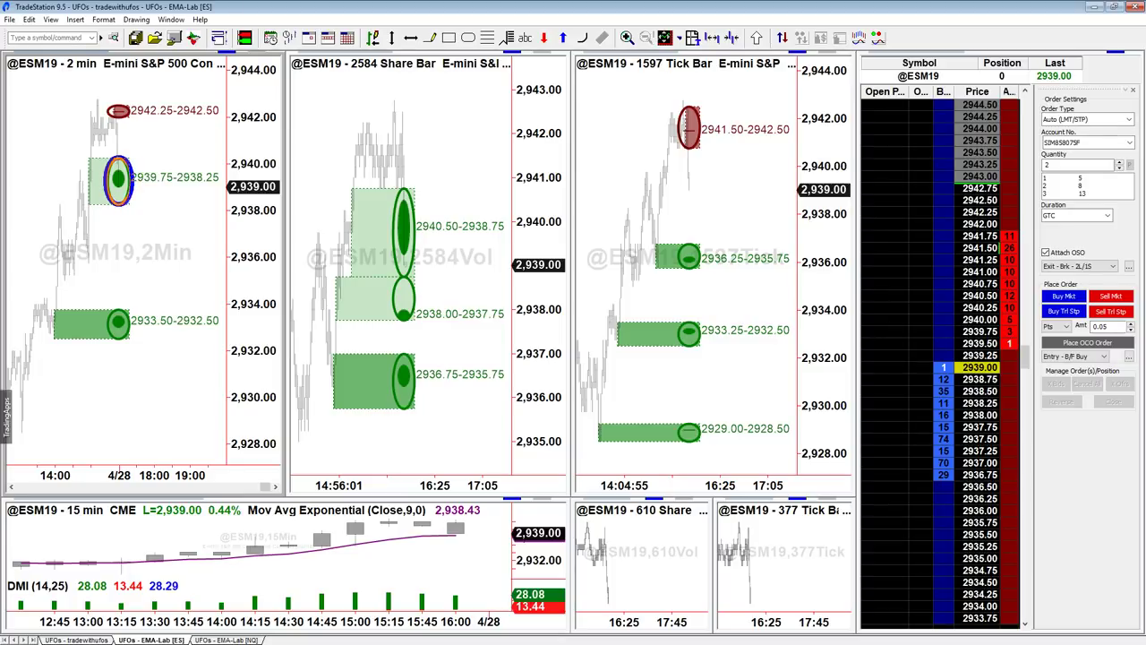
{"action": "left_click", "coordinate": [118, 179]}
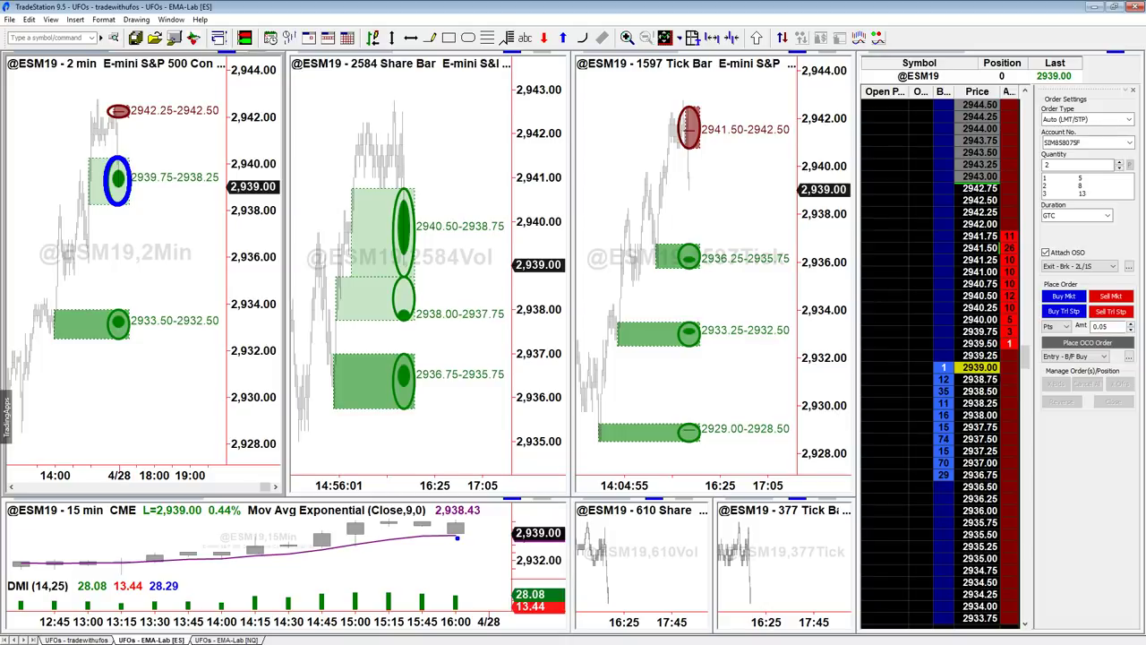
Draw arrows at the 15 min moving average, underscore the tops of the 610 Share and 377 Tick charts, ring the 610 Share price, and point at the circled zone.
{"action": "mouse_move", "coordinate": [457, 537]}
{"action": "left_mouse_down"}
{"action": "mouse_move", "coordinate": [498, 579]}
{"action": "mouse_move", "coordinate": [459, 554]}
{"action": "left_mouse_up"}
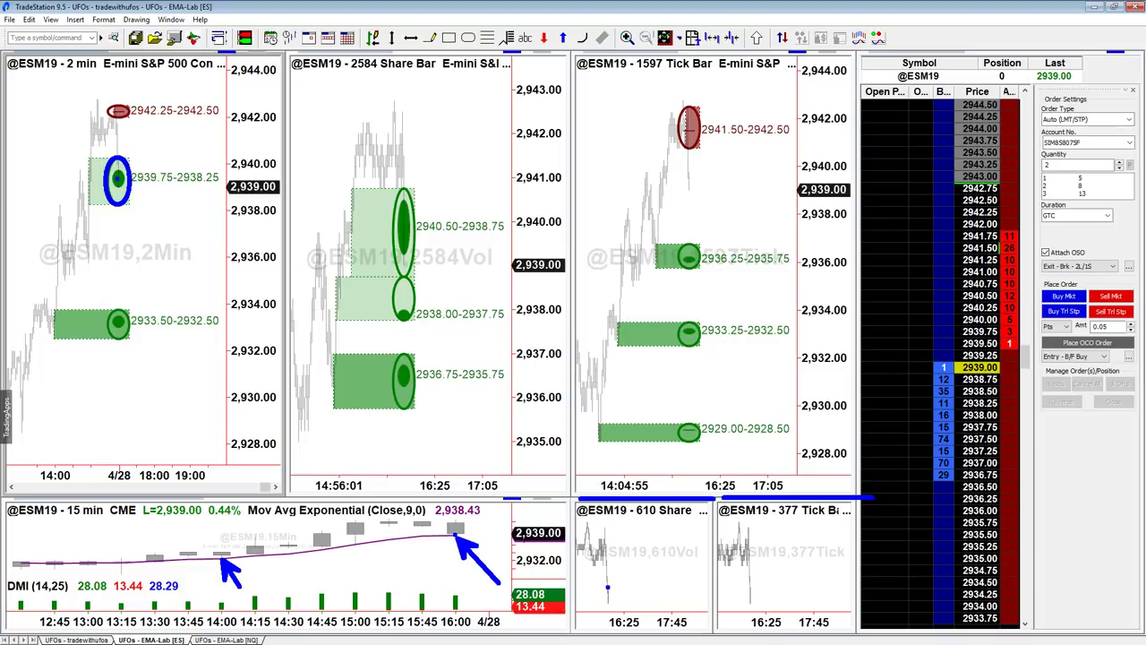
{"action": "mouse_move", "coordinate": [608, 588]}
{"action": "left_mouse_down"}
{"action": "mouse_move", "coordinate": [616, 608]}
{"action": "mouse_move", "coordinate": [618, 588]}
{"action": "left_mouse_up"}
{"action": "left_click_drag", "start_coordinate": [621, 595], "coordinate": [632, 575]}
{"action": "left_click_drag", "start_coordinate": [131, 167], "coordinate": [203, 147]}
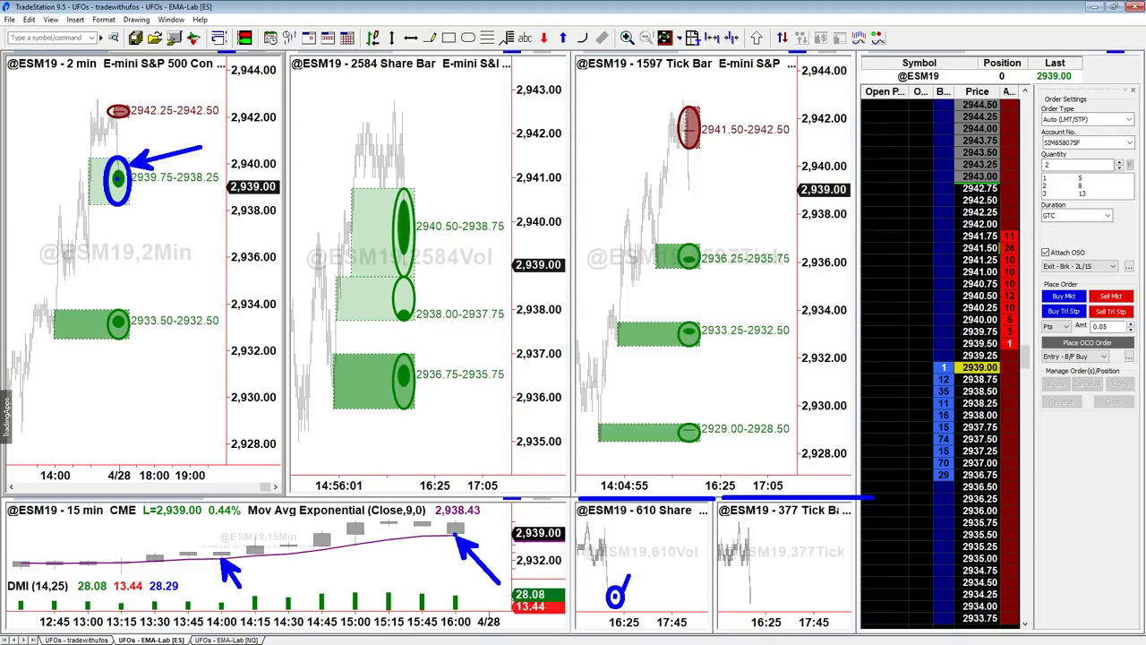
Underline the 610 Share and 377 Tick chart titles, point an arrow at the ringed 610 Share price, and draw a line up from the circled 2 min zone.
{"action": "left_click", "coordinate": [625, 549]}
{"action": "left_click_drag", "start_coordinate": [638, 520], "coordinate": [702, 522]}
{"action": "left_click_drag", "start_coordinate": [783, 522], "coordinate": [844, 520]}
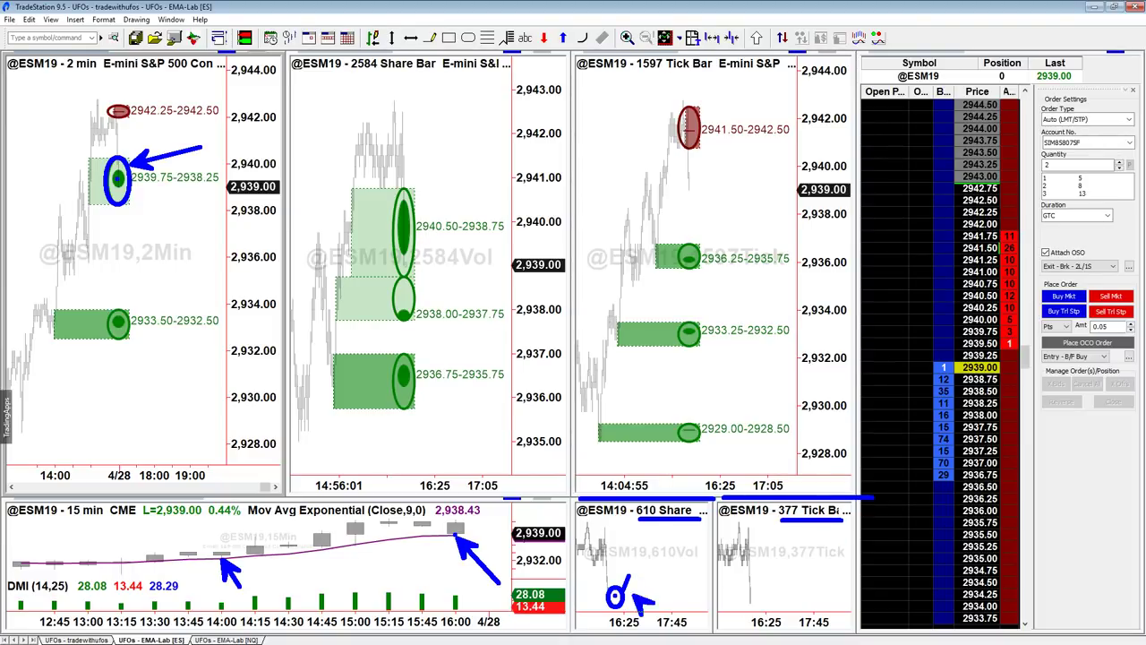
{"action": "left_click_drag", "start_coordinate": [663, 620], "coordinate": [635, 593]}
{"action": "left_click_drag", "start_coordinate": [118, 177], "coordinate": [192, 41]}
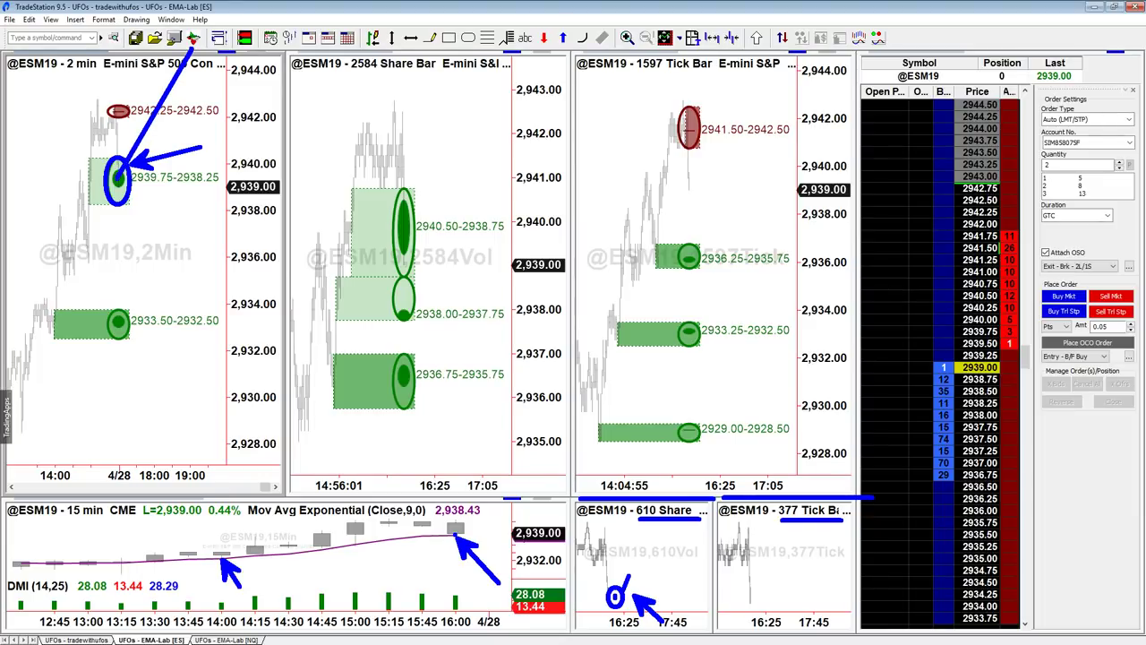
Sketch a zigzag price path from the ringed price on the 610 Share chart, boxing its turning points and labeling the first one 1.
{"action": "left_click_drag", "start_coordinate": [628, 595], "coordinate": [632, 591]}
{"action": "left_click", "coordinate": [625, 566]}
{"action": "left_click_drag", "start_coordinate": [620, 568], "coordinate": [640, 583]}
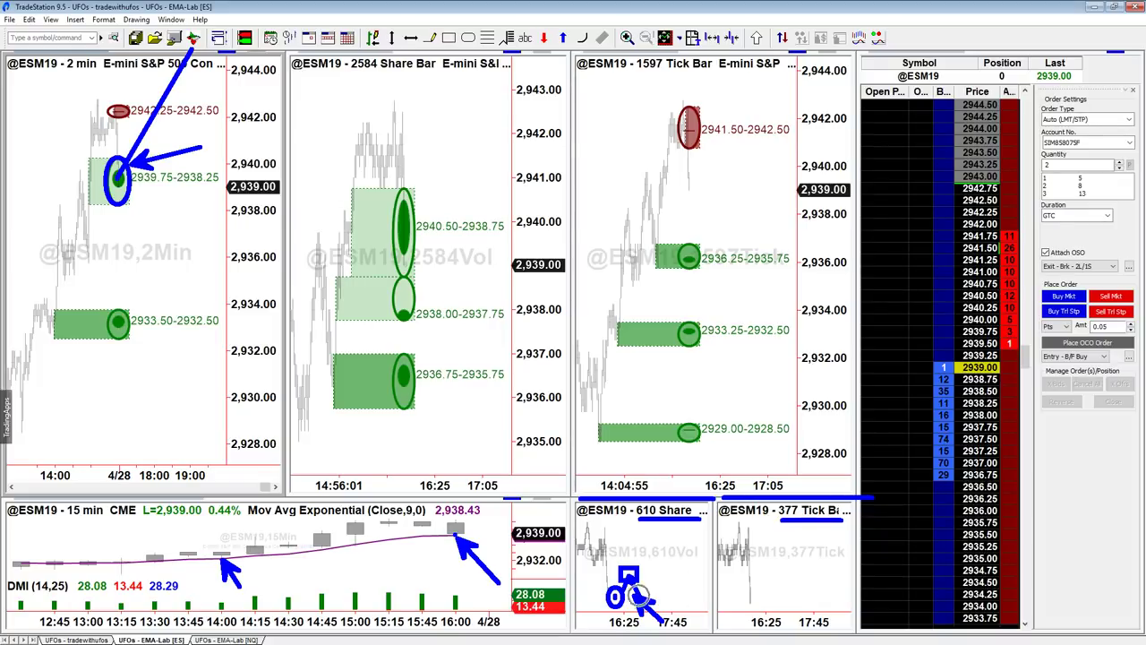
{"action": "mouse_move", "coordinate": [633, 587]}
{"action": "left_mouse_down"}
{"action": "mouse_move", "coordinate": [650, 606]}
{"action": "mouse_move", "coordinate": [650, 584]}
{"action": "mouse_move", "coordinate": [695, 523]}
{"action": "left_mouse_up"}
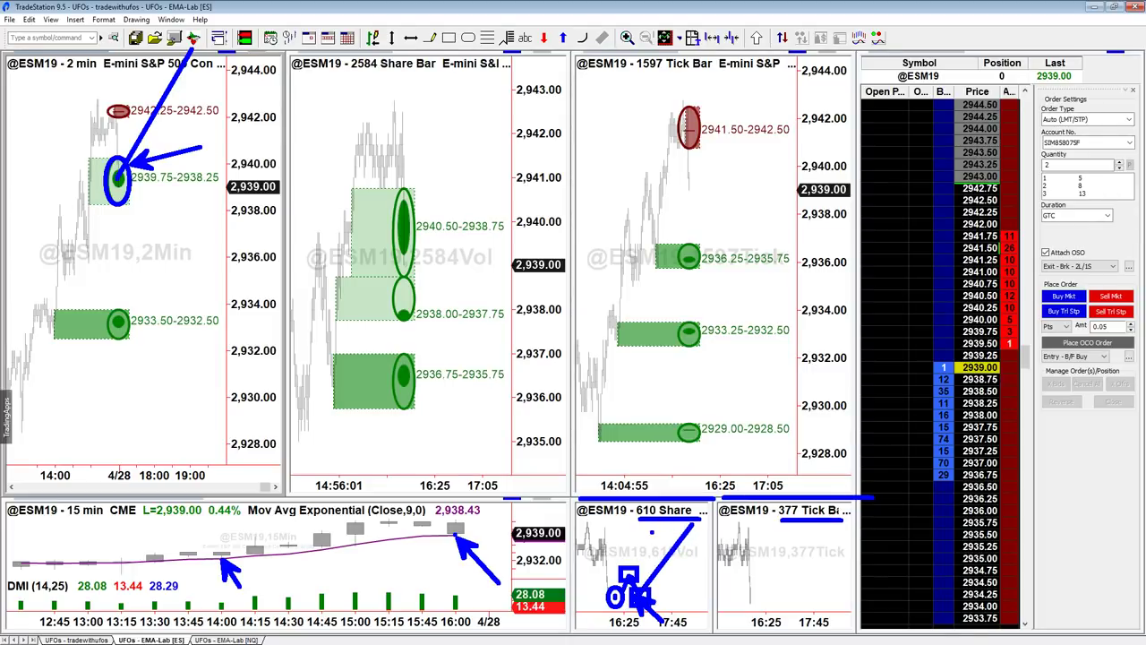
{"action": "mouse_move", "coordinate": [641, 588]}
{"action": "left_mouse_down"}
{"action": "mouse_move", "coordinate": [641, 541]}
{"action": "mouse_move", "coordinate": [626, 567]}
{"action": "left_mouse_up"}
{"action": "left_click_drag", "start_coordinate": [652, 521], "coordinate": [652, 572]}
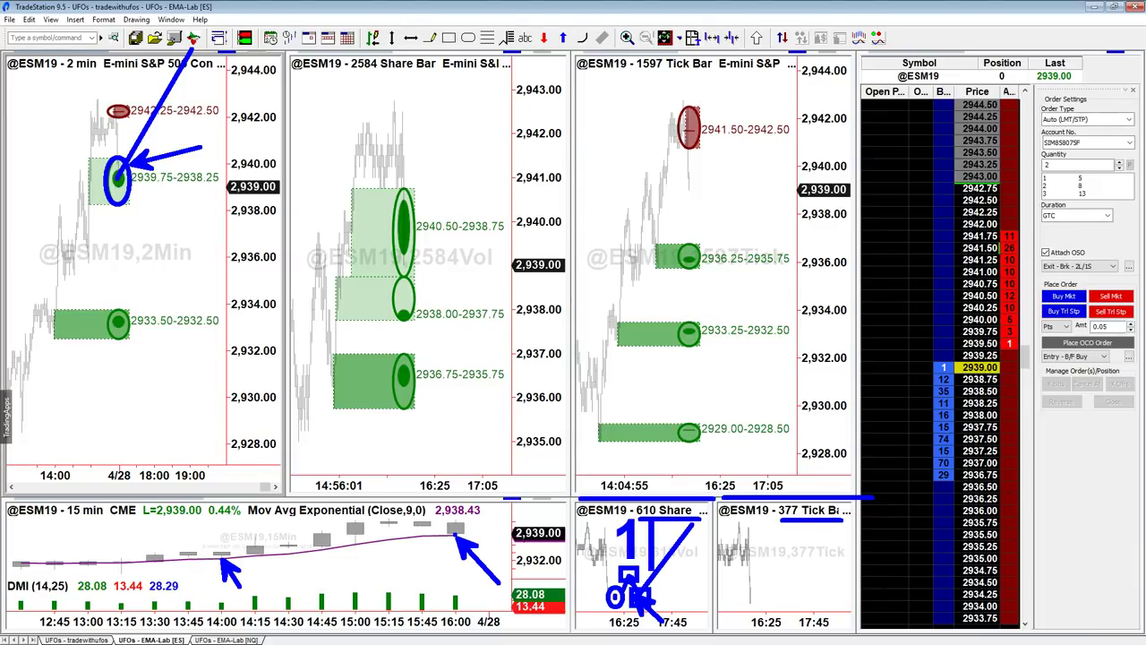
Label the second turning point on the 610 Share chart 2, point an arrow at the ringed price, and clear all the drawings.
{"action": "key", "text": "ctrl+z"}
{"action": "mouse_move", "coordinate": [656, 571]}
{"action": "left_mouse_down"}
{"action": "mouse_move", "coordinate": [659, 618]}
{"action": "mouse_move", "coordinate": [680, 616]}
{"action": "left_mouse_up"}
{"action": "left_click_drag", "start_coordinate": [691, 571], "coordinate": [691, 625]}
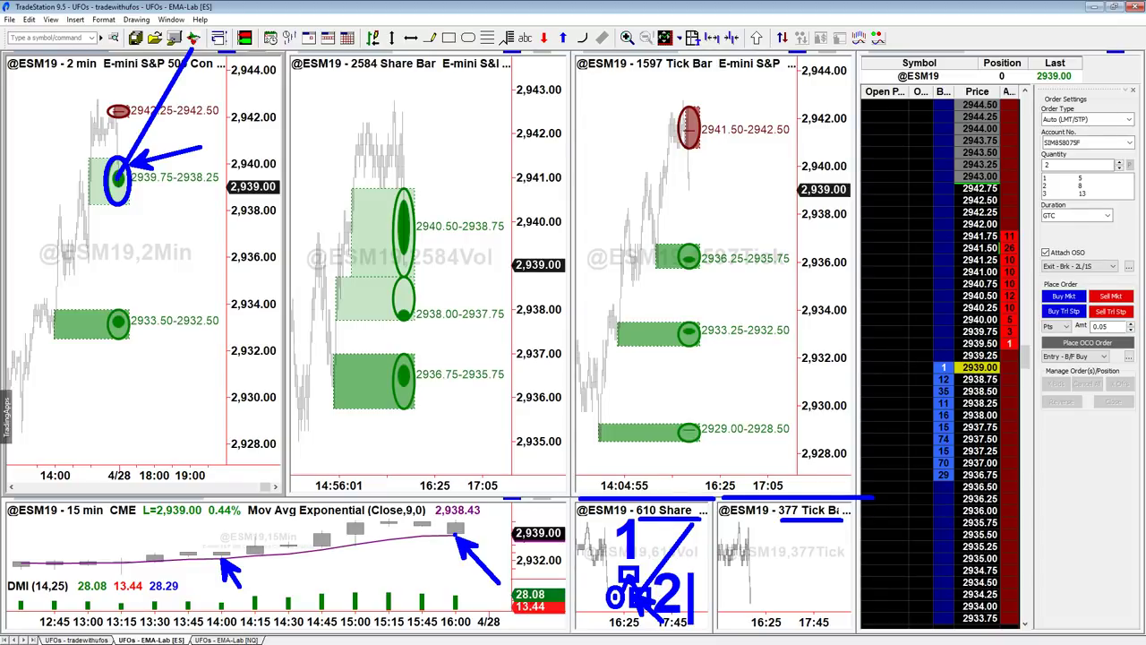
{"action": "key", "text": "ctrl+z"}
{"action": "left_click", "coordinate": [783, 581]}
{"action": "left_click_drag", "start_coordinate": [579, 628], "coordinate": [614, 614]}
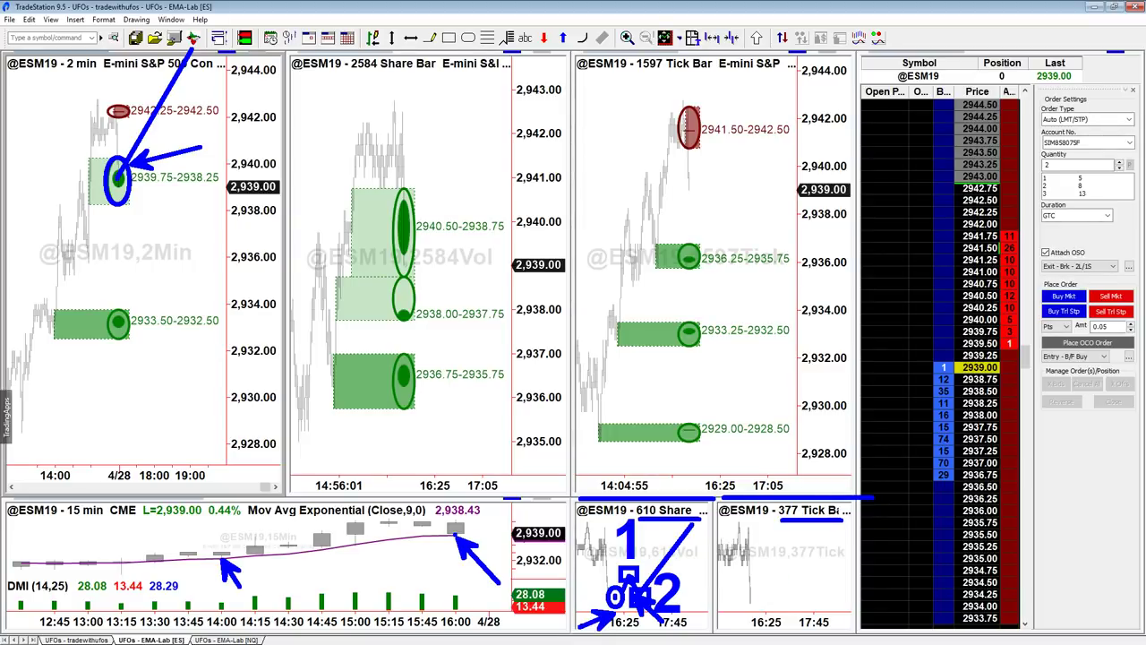
{"action": "left_click_drag", "start_coordinate": [120, 210], "coordinate": [143, 231]}
{"action": "key", "text": "Escape"}
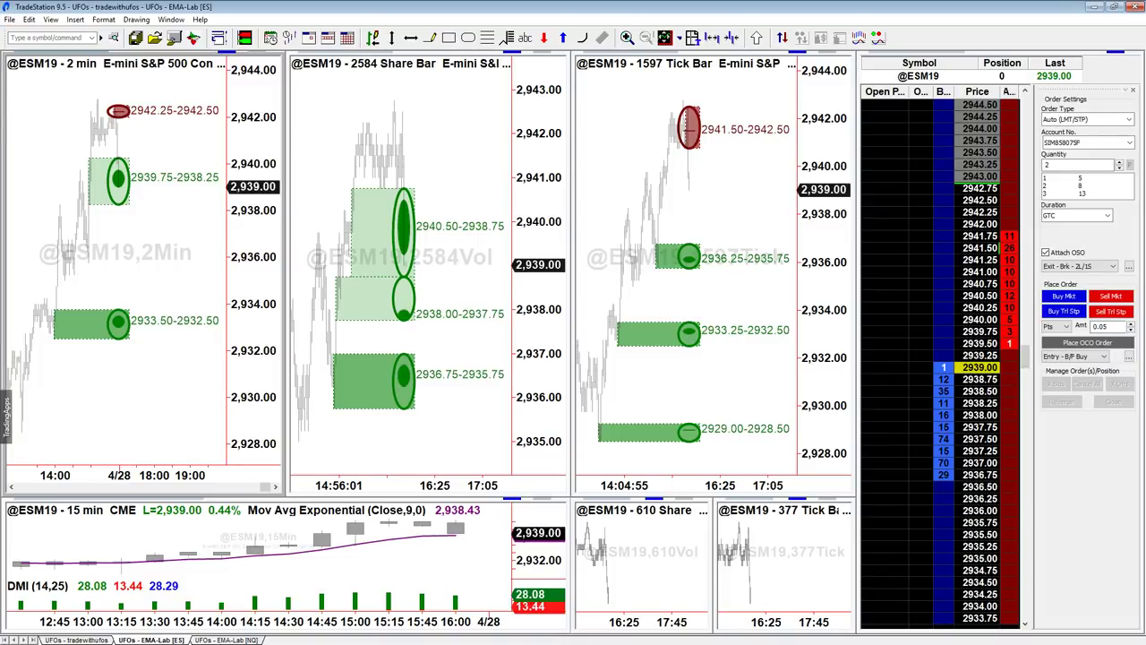
In the Word notes, add item b under Plan your Entry: "Not wait for any sort of evidence and use a limit order".
{"action": "key", "text": "alt+Tab"}
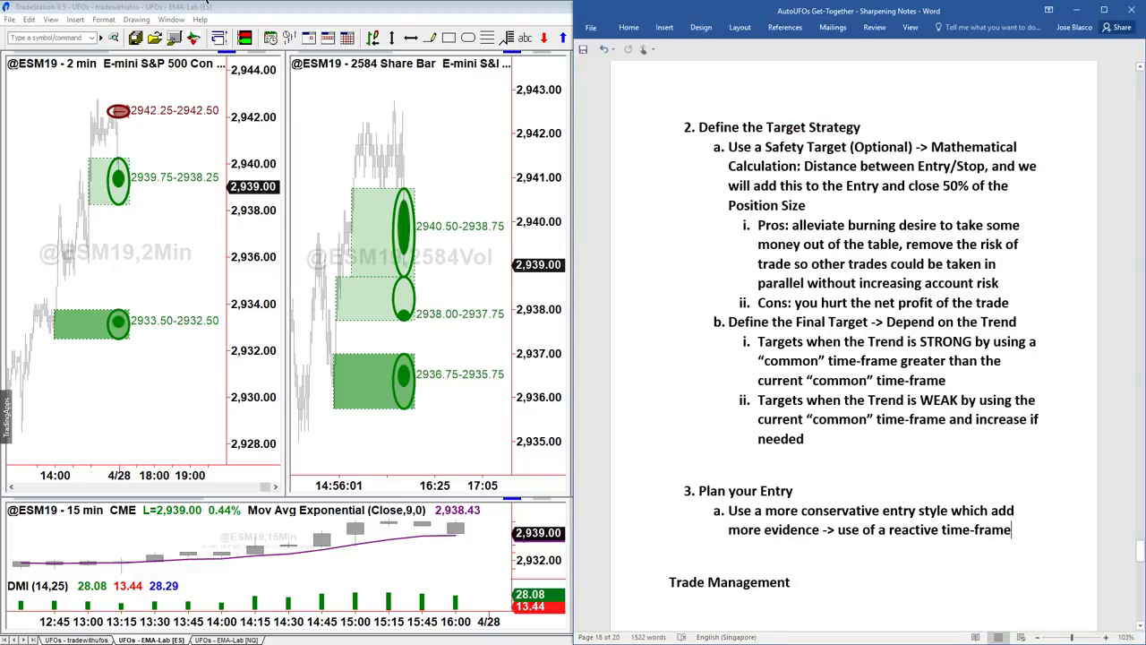
{"action": "scroll", "coordinate": [923, 497], "scroll_direction": "down", "scroll_amount": 3}
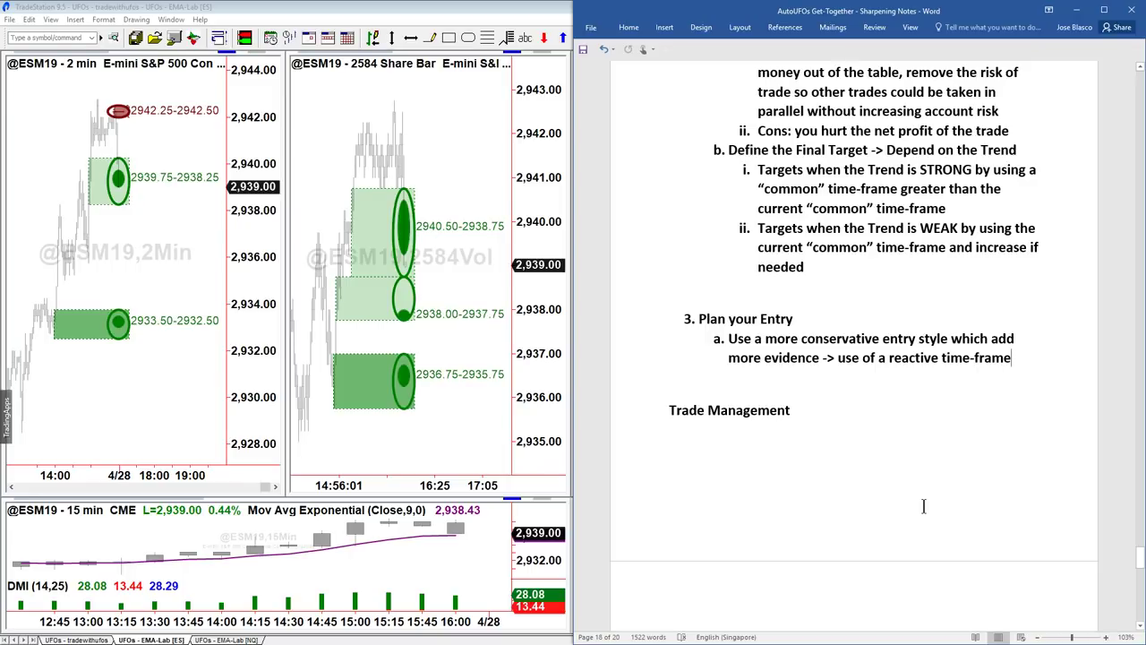
{"action": "key", "text": "Return"}
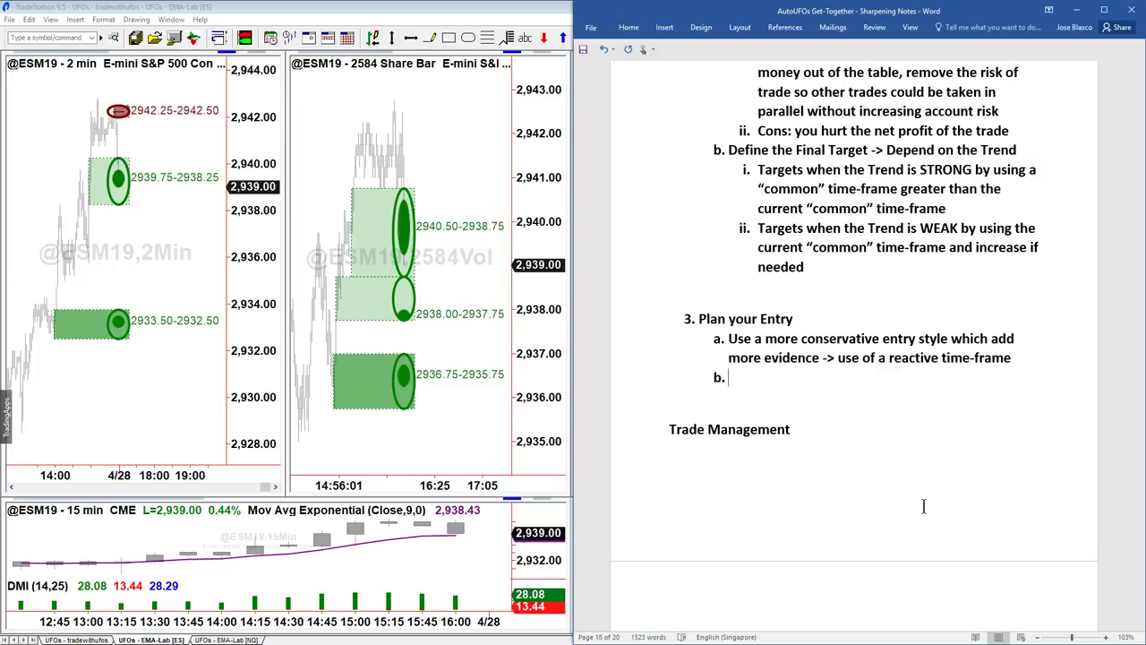
{"action": "type", "text": "Not wait for any s"}
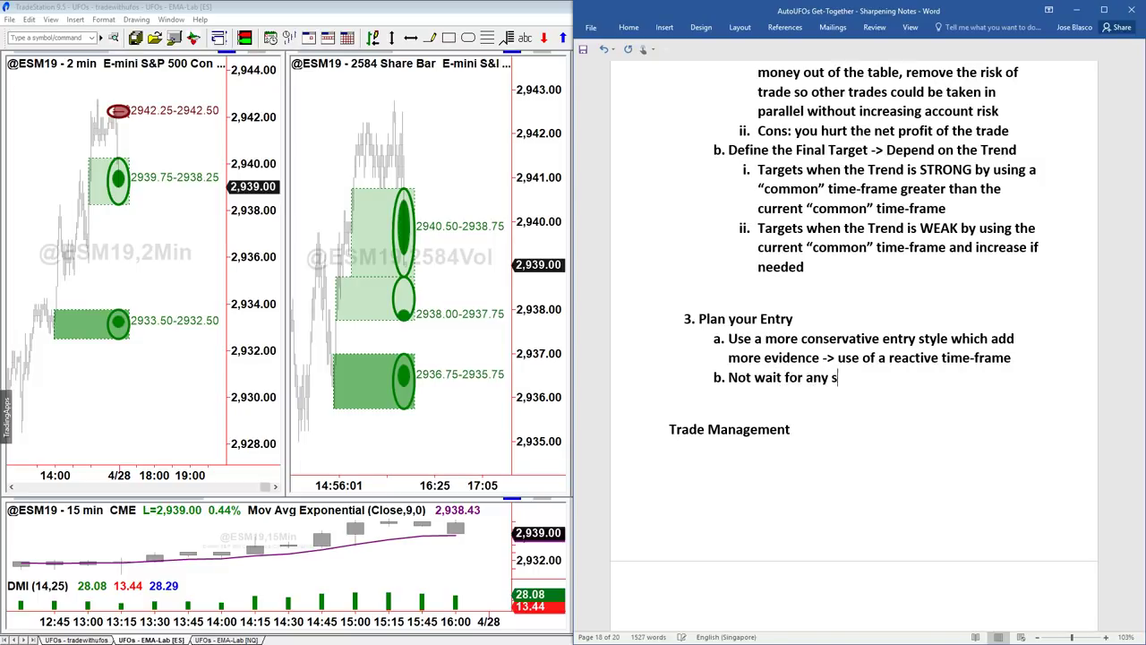
{"action": "type", "text": "ort of evidence and use a "}
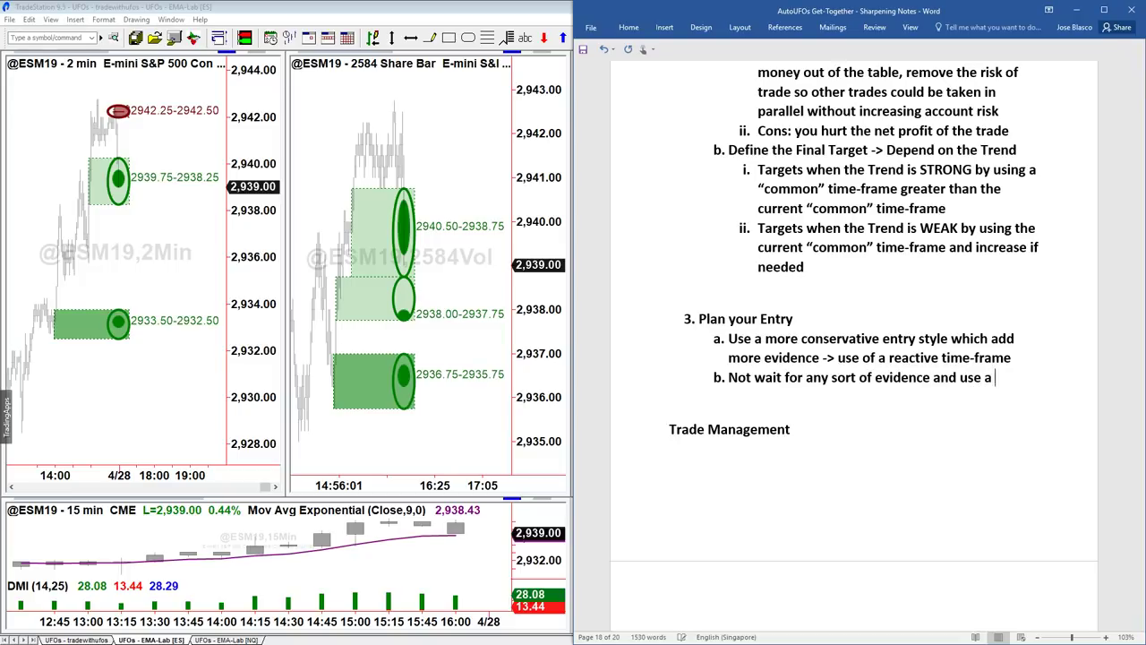
{"action": "type", "text": "limit order"}
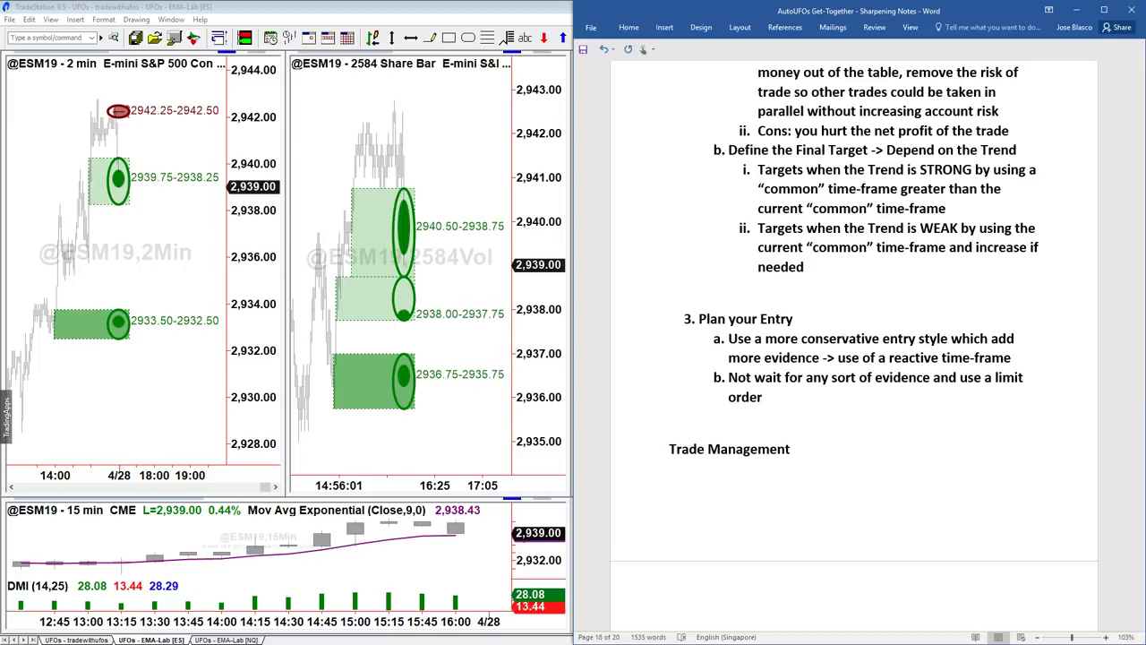
Add "Plan you Stop" as numbered item 4 in the notes, with a blank line separating it from the entry rules.
{"action": "key", "text": "Return"}
{"action": "key", "text": "shift+Tab"}
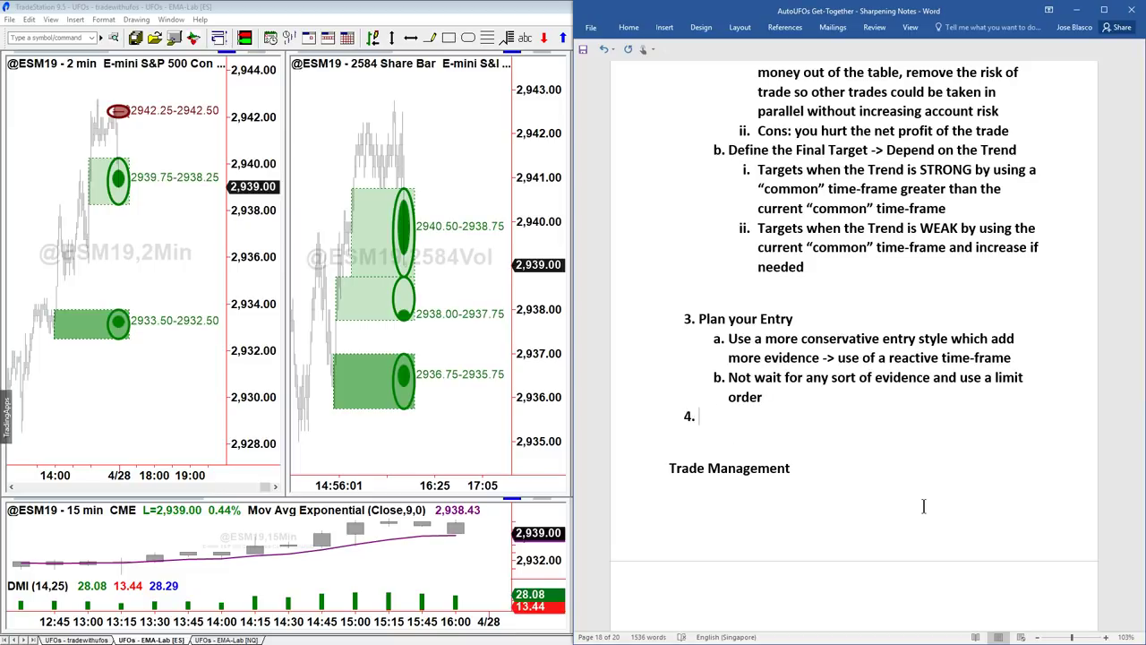
{"action": "type", "text": "Plan you Stop"}
{"action": "key", "text": "Return"}
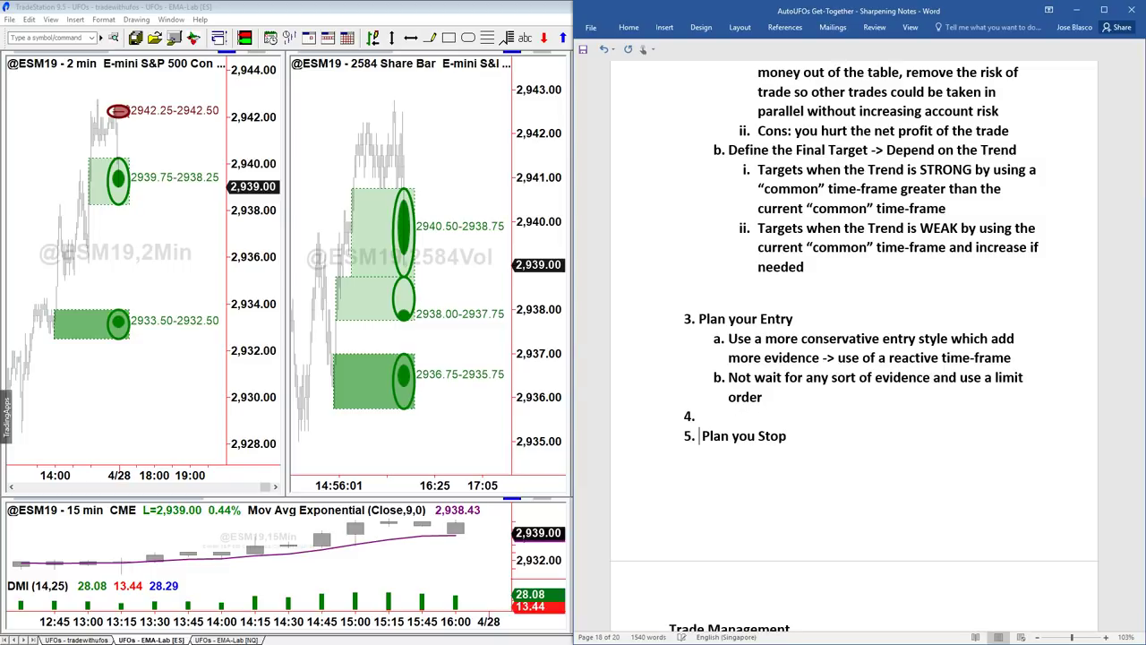
{"action": "key", "text": "Return"}
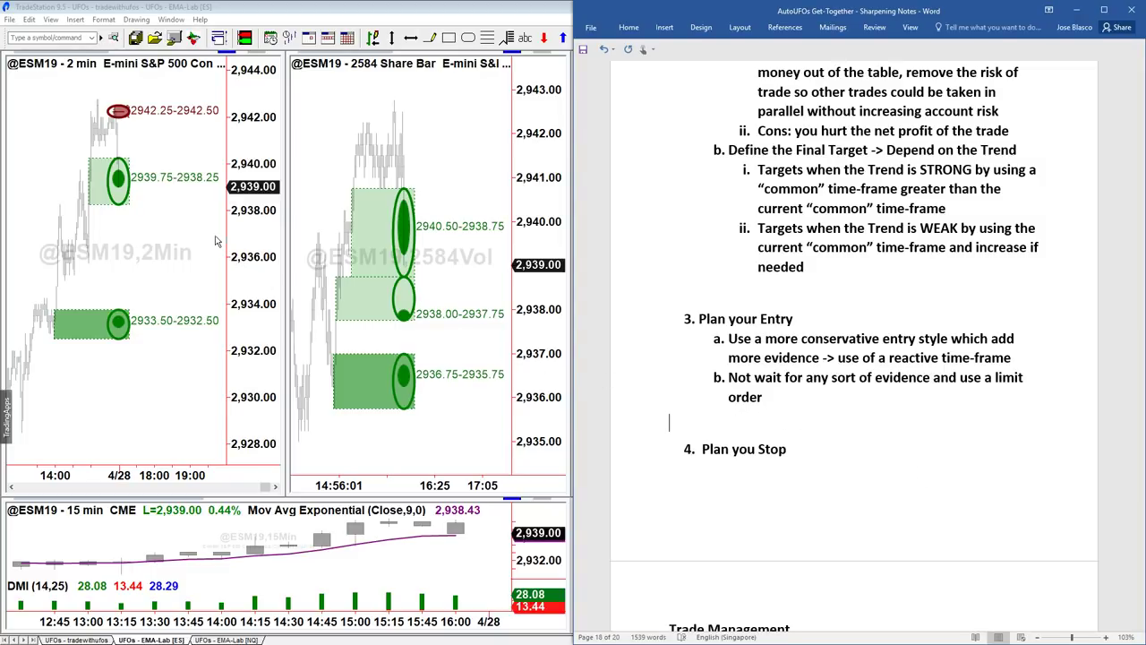
Switch to TradeStation, draw an arrow at the top of the 2939.75-2938.25 zone and a box below it, and clear the drawings.
{"action": "left_click", "coordinate": [148, 154]}
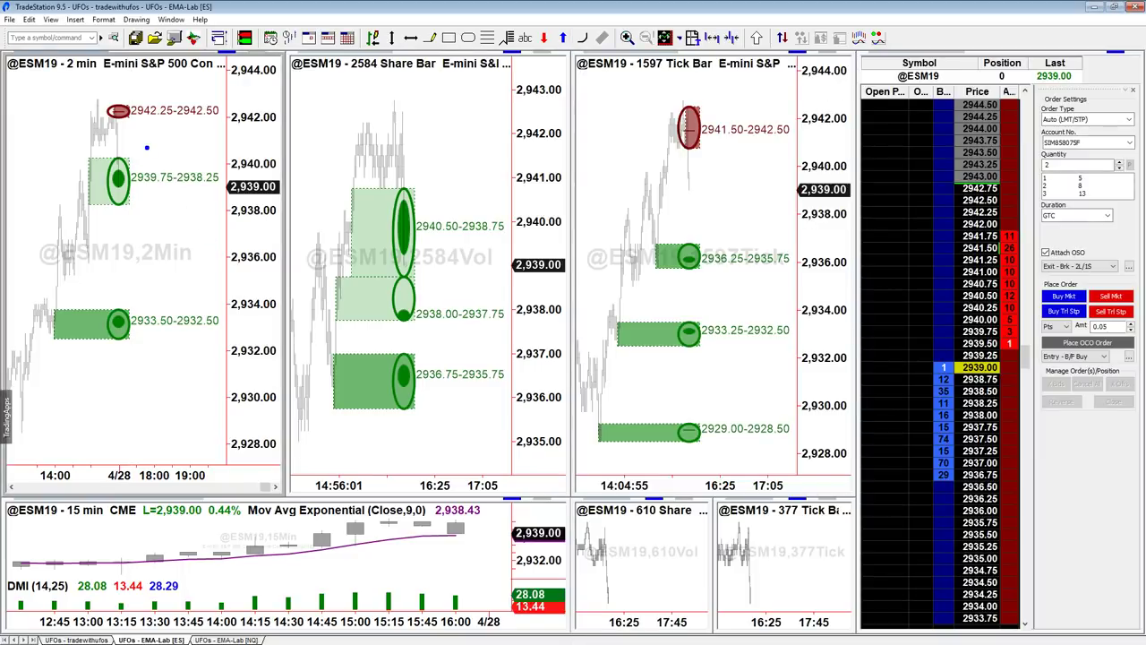
{"action": "left_click_drag", "start_coordinate": [136, 158], "coordinate": [219, 142]}
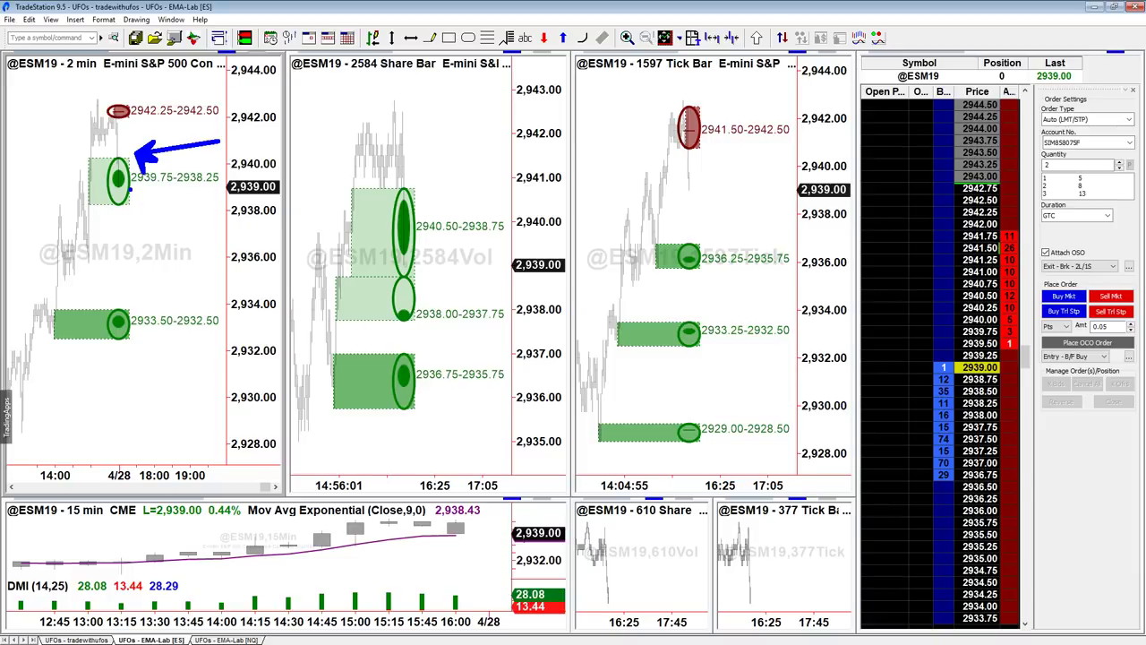
{"action": "left_click_drag", "start_coordinate": [131, 211], "coordinate": [167, 249]}
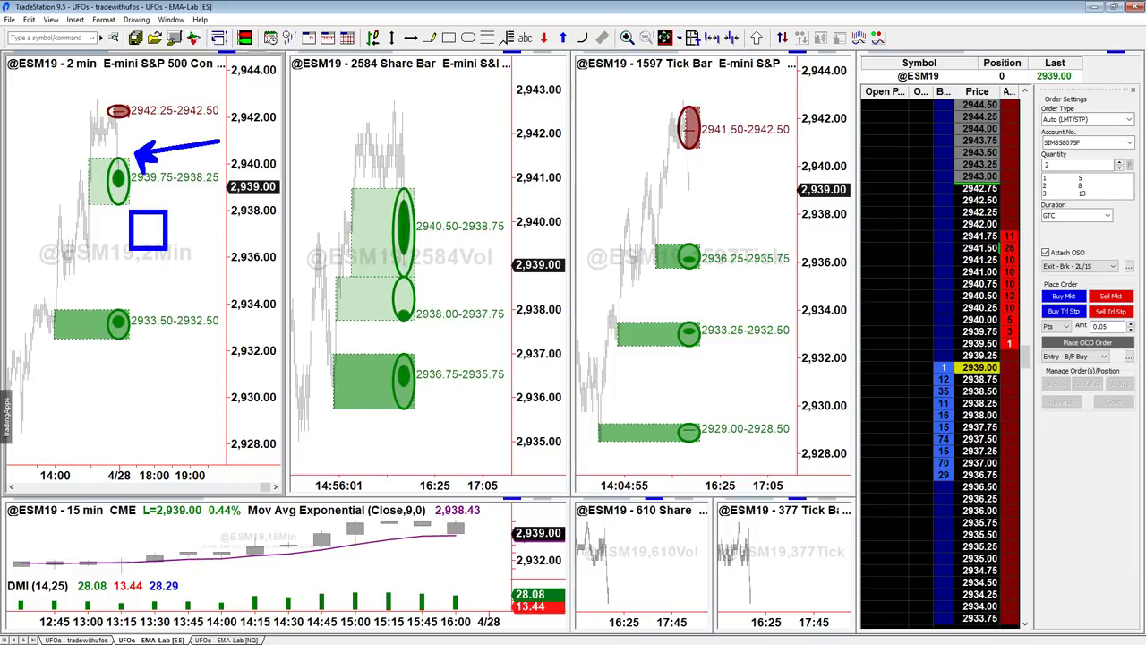
{"action": "key", "text": "Escape"}
Mark the 2939.75-2938.25 zone's edges and the 2938.00-2937.75 zone with arrows and underlines, mark the last 15 min bar, and clear the drawings.
{"action": "mouse_move", "coordinate": [162, 148]}
{"action": "left_mouse_down"}
{"action": "mouse_move", "coordinate": [133, 149]}
{"action": "mouse_move", "coordinate": [193, 141]}
{"action": "left_mouse_up"}
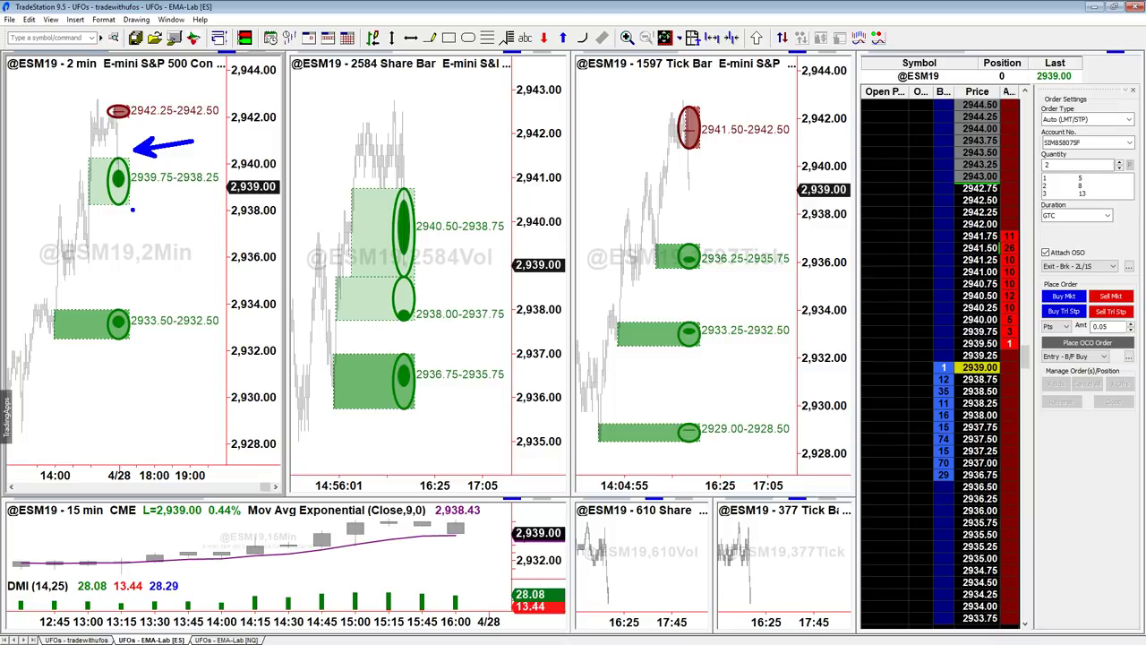
{"action": "left_click_drag", "start_coordinate": [132, 210], "coordinate": [161, 231]}
{"action": "left_click_drag", "start_coordinate": [191, 186], "coordinate": [221, 188]}
{"action": "left_click_drag", "start_coordinate": [515, 294], "coordinate": [401, 294]}
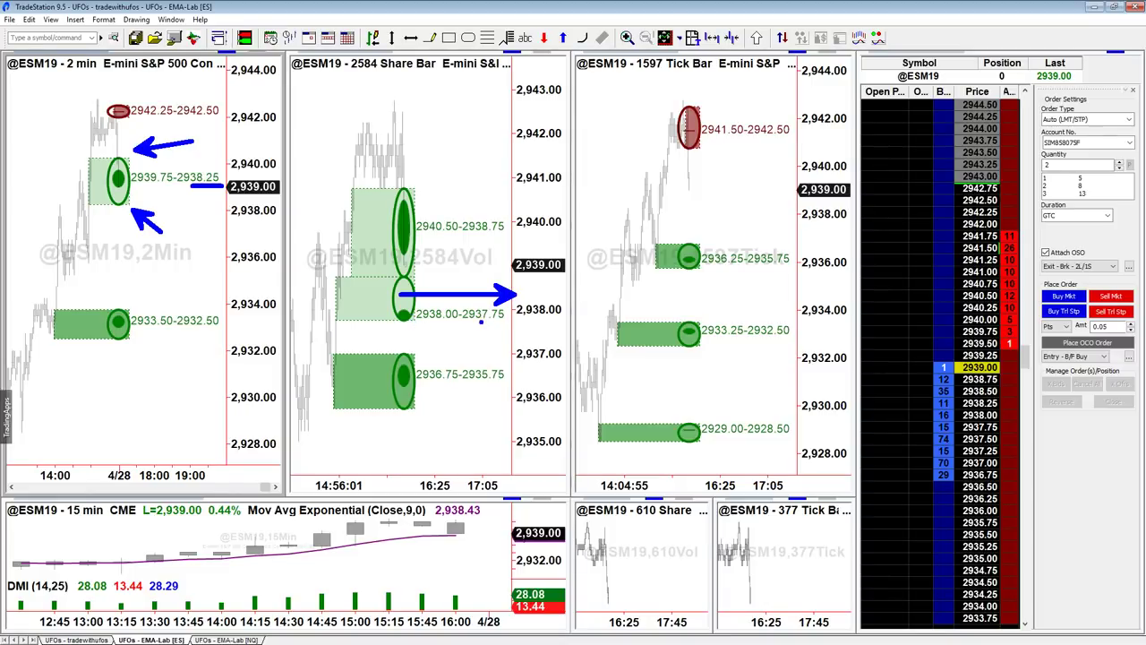
{"action": "left_click_drag", "start_coordinate": [470, 326], "coordinate": [507, 326]}
{"action": "left_click_drag", "start_coordinate": [115, 157], "coordinate": [91, 115]}
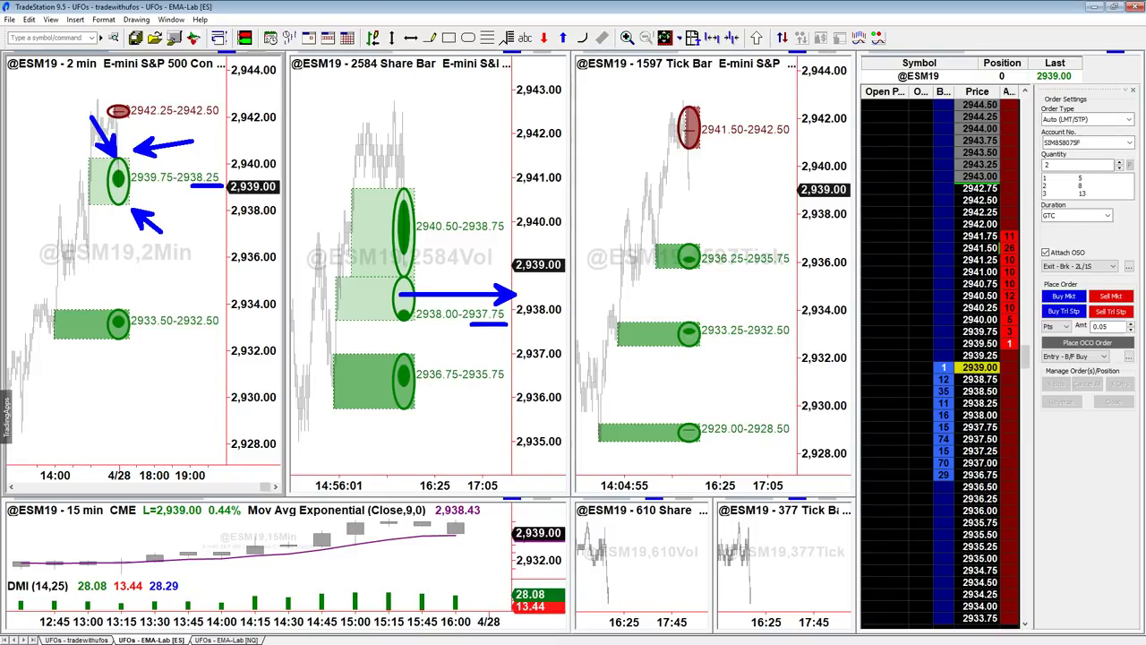
{"action": "left_click_drag", "start_coordinate": [63, 78], "coordinate": [106, 77]}
{"action": "left_click_drag", "start_coordinate": [458, 541], "coordinate": [477, 561]}
{"action": "left_click_drag", "start_coordinate": [458, 553], "coordinate": [471, 539]}
{"action": "key", "text": "Escape"}
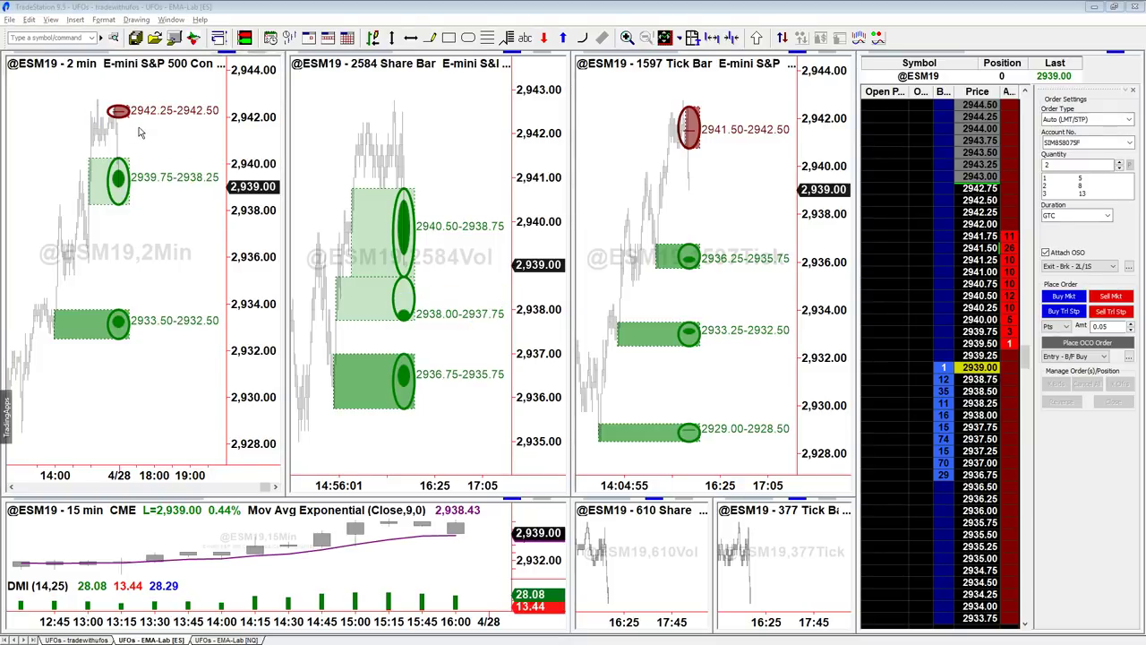
In the Word notes, reword item 4 to "Setting your Stop".
{"action": "key", "text": "alt+Tab"}
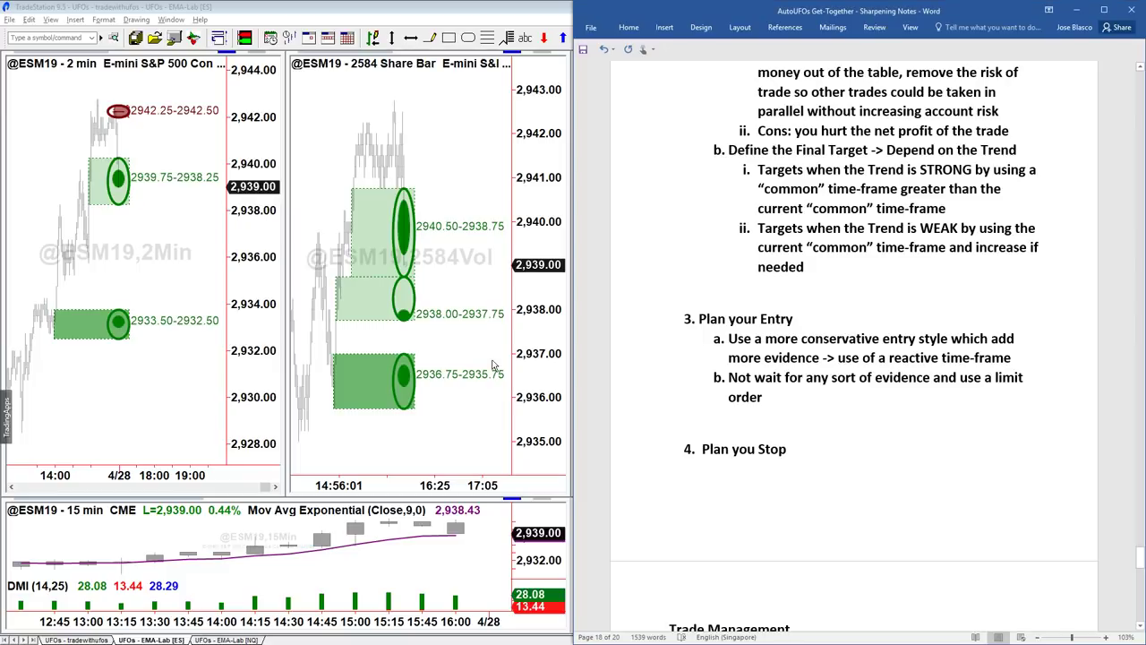
{"action": "left_click", "coordinate": [742, 449]}
{"action": "key", "text": "Home"}
{"action": "key", "text": "shift+Right"}
{"action": "key", "text": "shift+Right"}
{"action": "key", "text": "shift+Right"}
{"action": "key", "text": "shift+Right"}
{"action": "key", "text": "Delete"}
{"action": "type", "text": "Setting"}
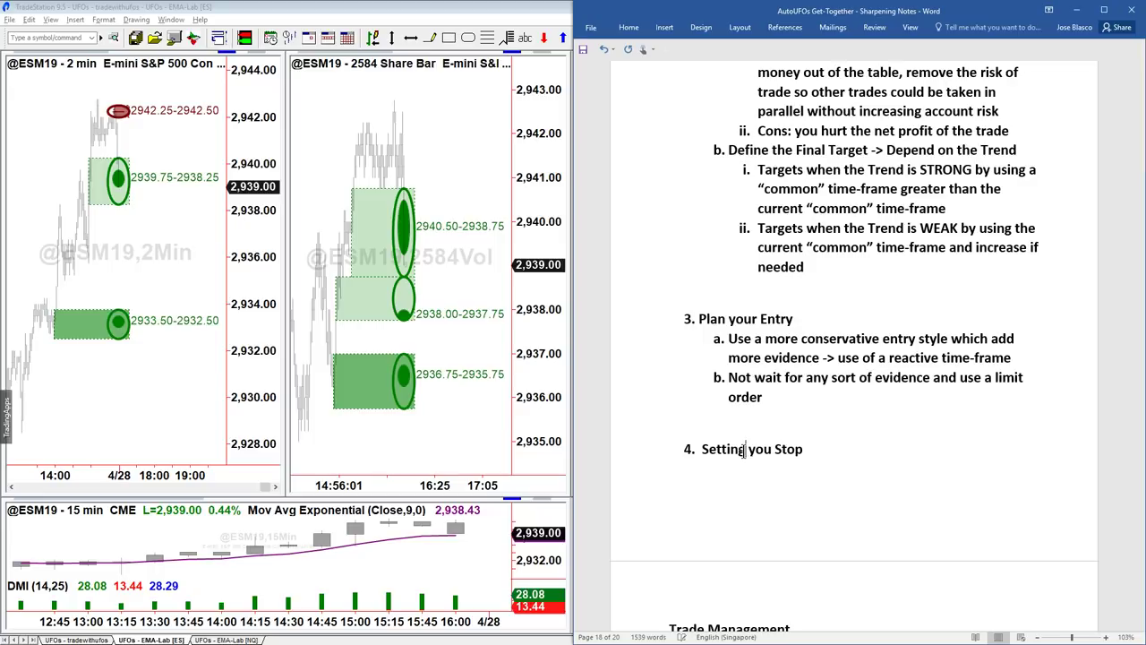
{"action": "left_click", "coordinate": [774, 449]}
{"action": "type", "text": "r"}
Complete item 4 with "where the worse case location (white space in all edge time-frames)".
{"action": "key", "text": "End"}
{"action": "type", "text": "where the worse case location"}
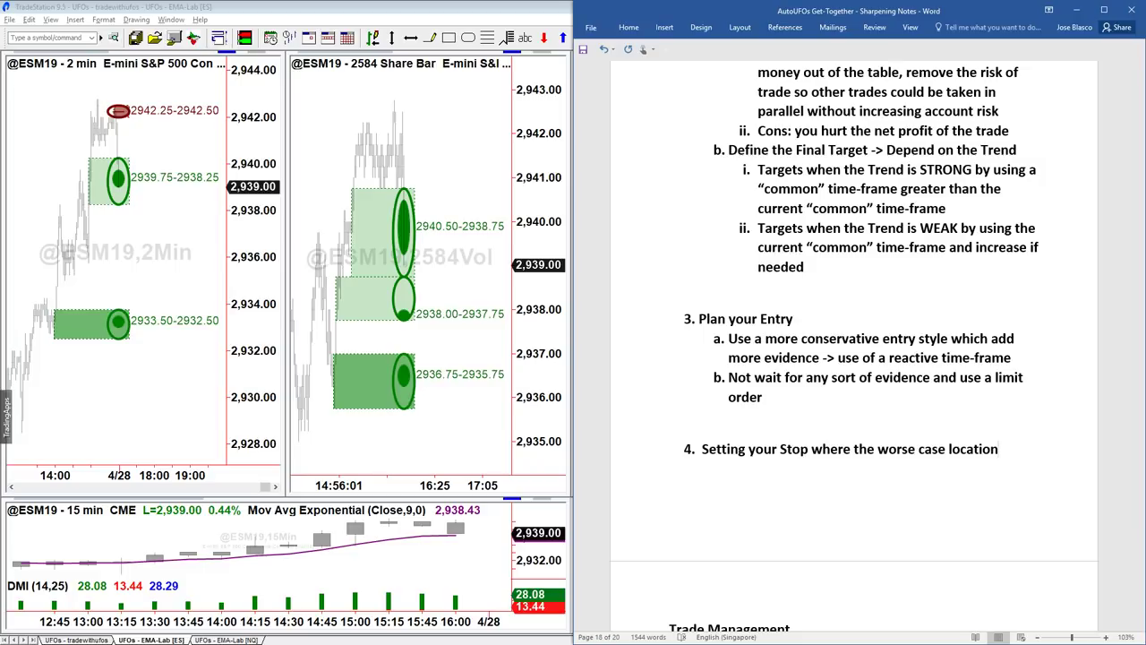
{"action": "type", "text": "(white "}
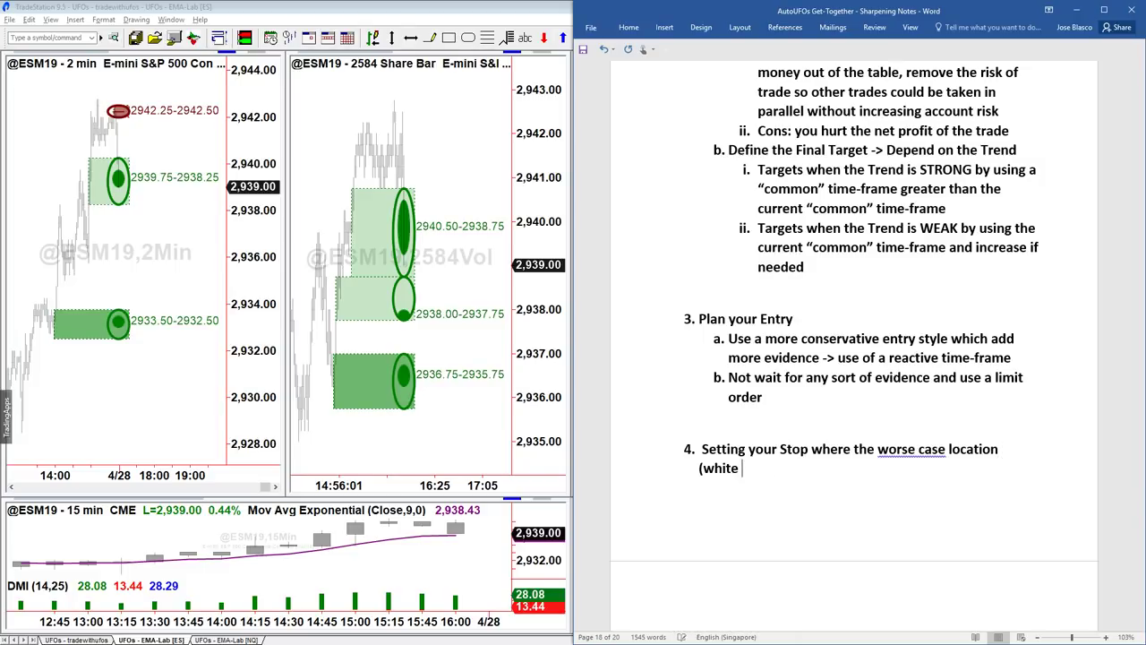
{"action": "type", "text": "space in all edge time"}
{"action": "key", "text": "BackSpace"}
{"action": "type", "text": "-frames)"}
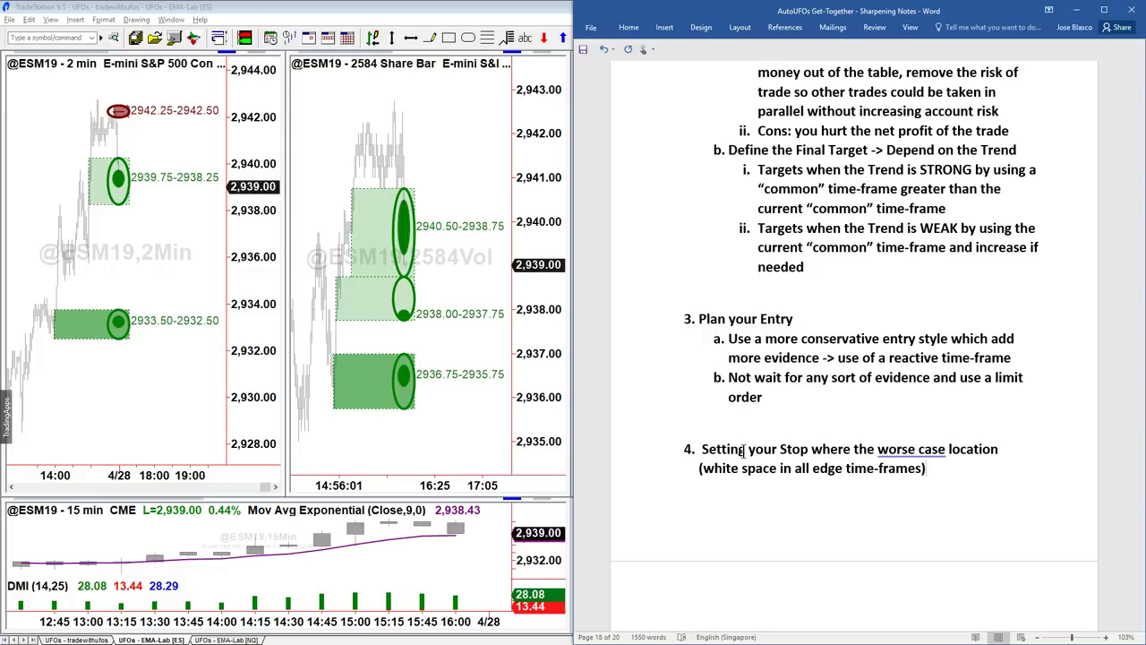
Switch to TradeStation, underline the 2 min title and the 2938.25 value, and draw an arrow from below that zone to the price axis.
{"action": "left_click", "coordinate": [269, 26]}
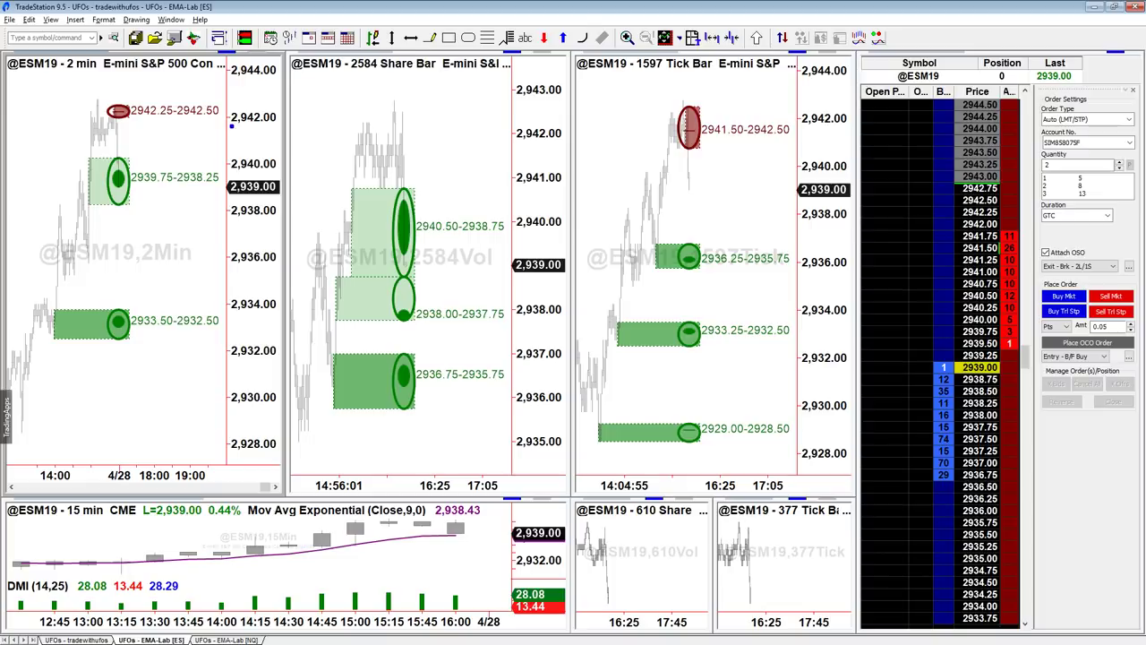
{"action": "mouse_move", "coordinate": [197, 190]}
{"action": "left_mouse_down"}
{"action": "mouse_move", "coordinate": [259, 216]}
{"action": "mouse_move", "coordinate": [206, 226]}
{"action": "mouse_move", "coordinate": [129, 211]}
{"action": "left_mouse_up"}
{"action": "left_click_drag", "start_coordinate": [67, 76], "coordinate": [116, 75]}
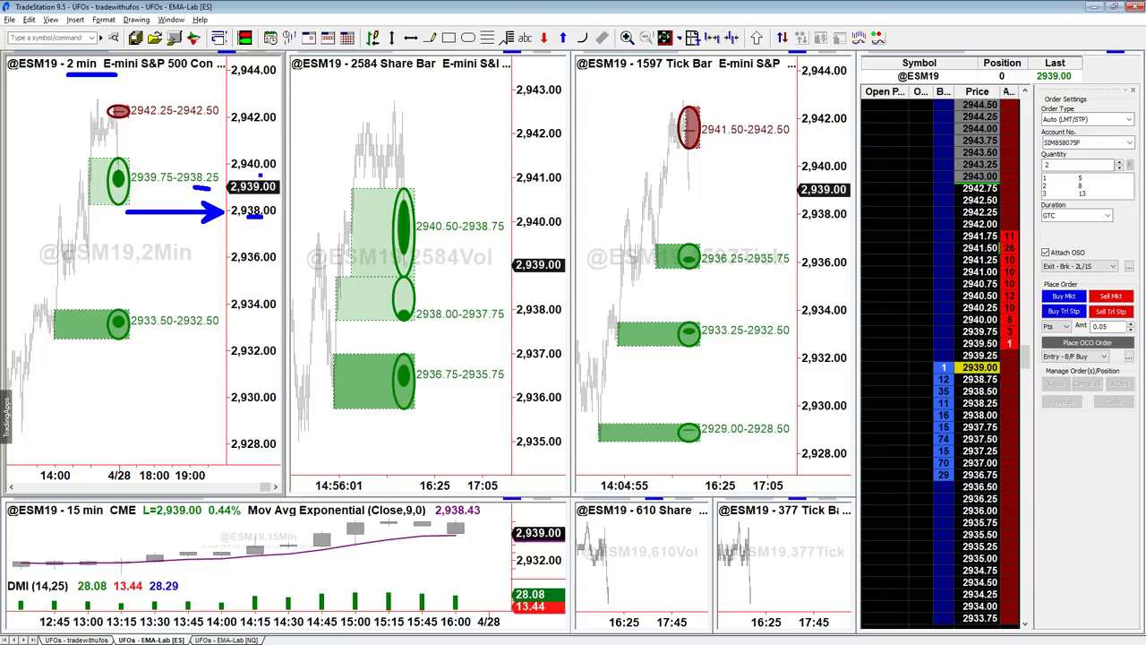
On the 2584 Share chart, draw a line at 2,938.00, underline the title and 2937.75, and draw arrows below that zone and the 2 min zone.
{"action": "left_click_drag", "start_coordinate": [514, 311], "coordinate": [408, 311]}
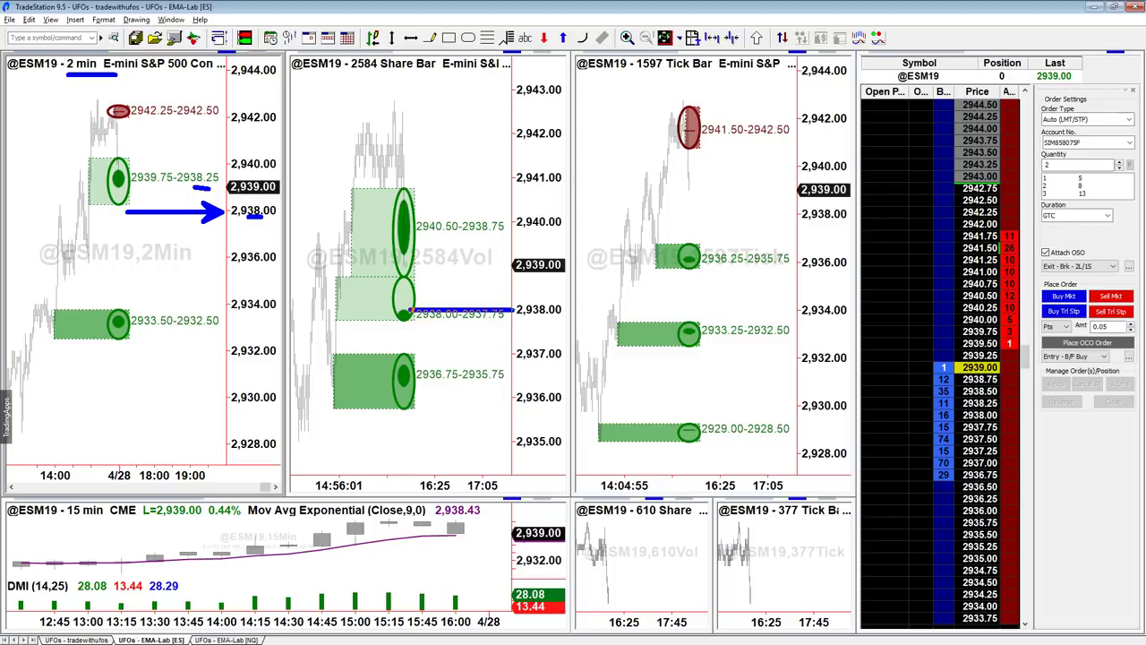
{"action": "left_click_drag", "start_coordinate": [363, 74], "coordinate": [425, 74]}
{"action": "left_click_drag", "start_coordinate": [476, 322], "coordinate": [493, 322]}
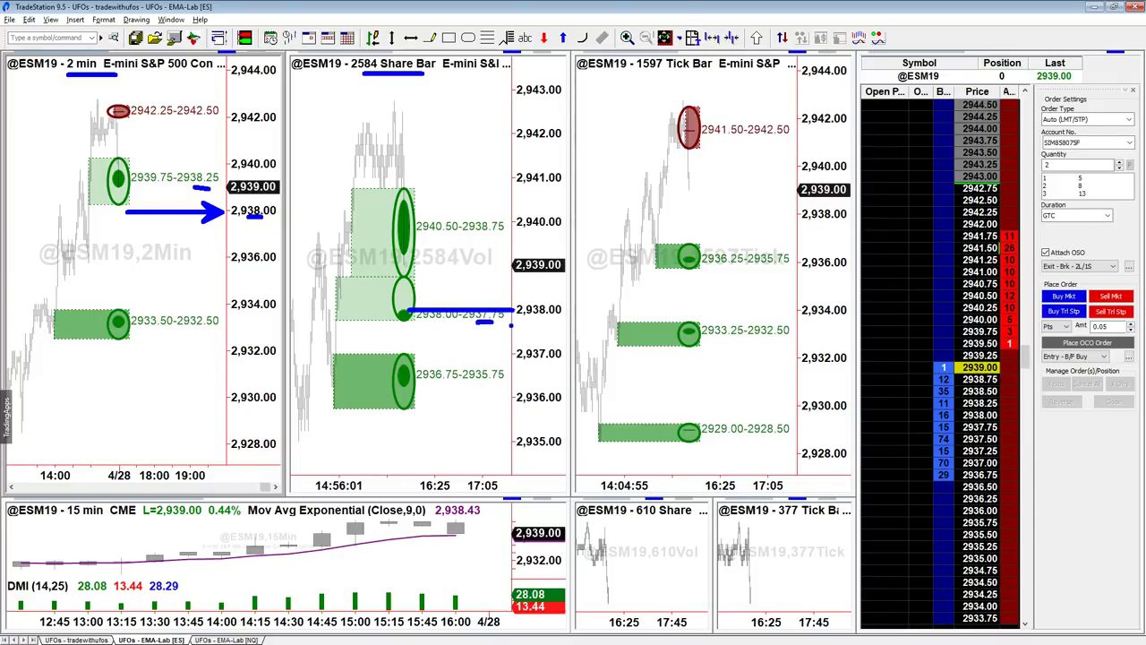
{"action": "left_click_drag", "start_coordinate": [510, 330], "coordinate": [393, 329]}
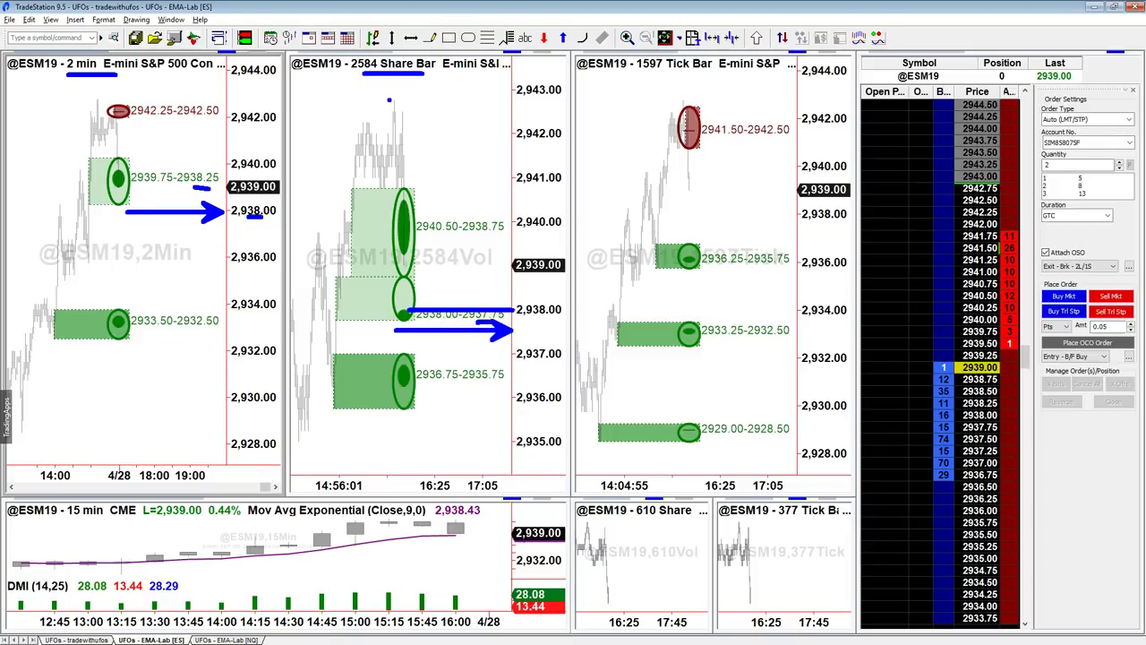
{"action": "mouse_move", "coordinate": [222, 224]}
{"action": "left_mouse_down"}
{"action": "mouse_move", "coordinate": [244, 240]}
{"action": "mouse_move", "coordinate": [204, 218]}
{"action": "mouse_move", "coordinate": [117, 222]}
{"action": "left_mouse_up"}
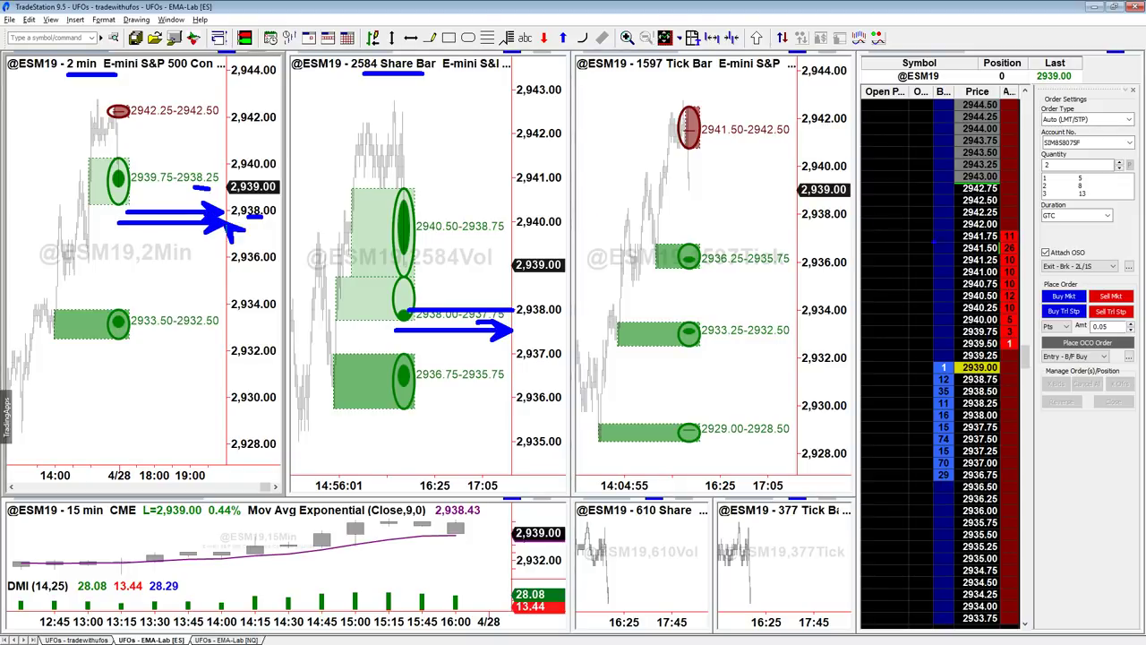
Draw an arrow to the price axis just above the 2936.25-2935.75 zone on the 1597 Tick chart, and clear the drawings.
{"action": "left_click_drag", "start_coordinate": [795, 227], "coordinate": [667, 226]}
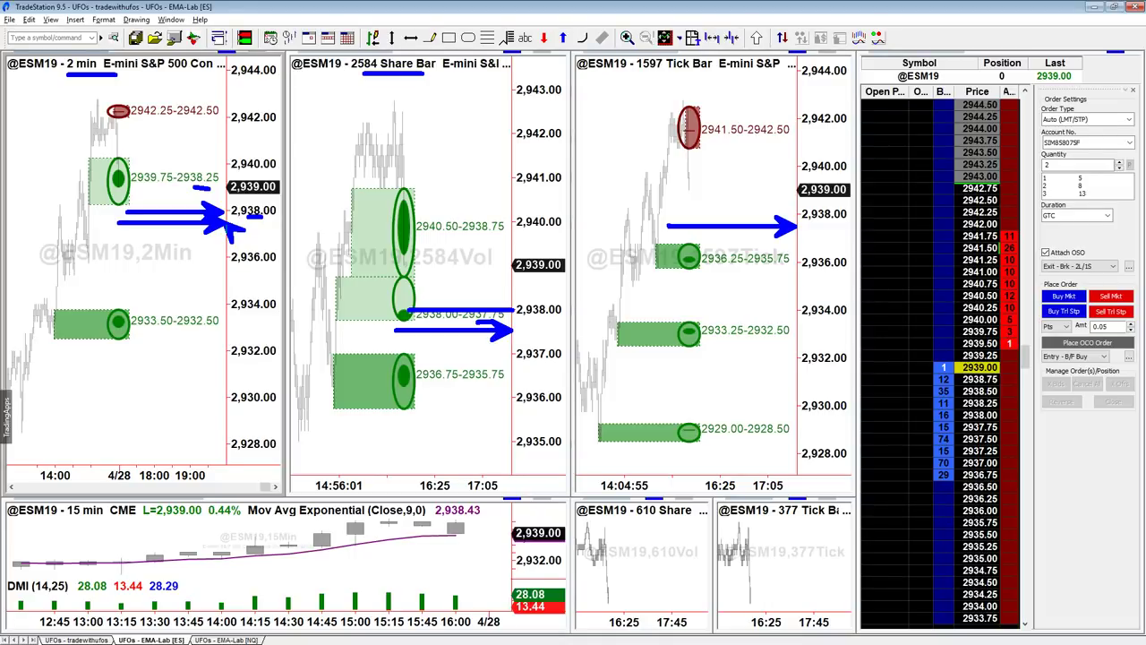
{"action": "key", "text": "e"}
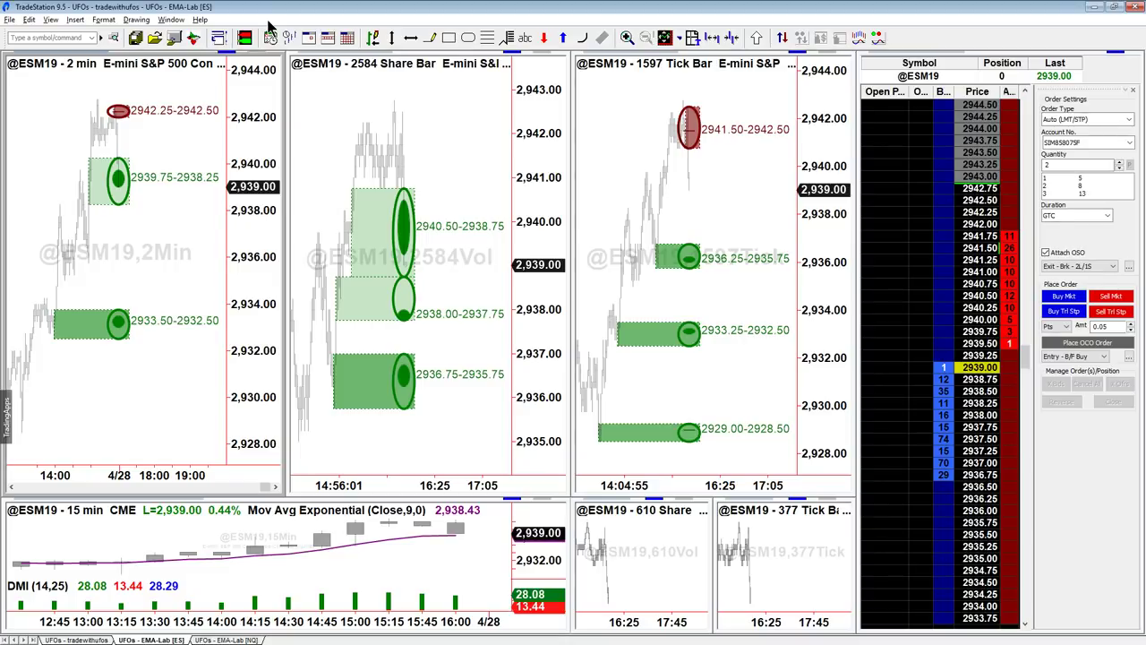
{"action": "key", "text": "Escape"}
Switch to the Word notes and highlight item 3a about the more conservative entry style.
{"action": "key", "text": "alt+Tab"}
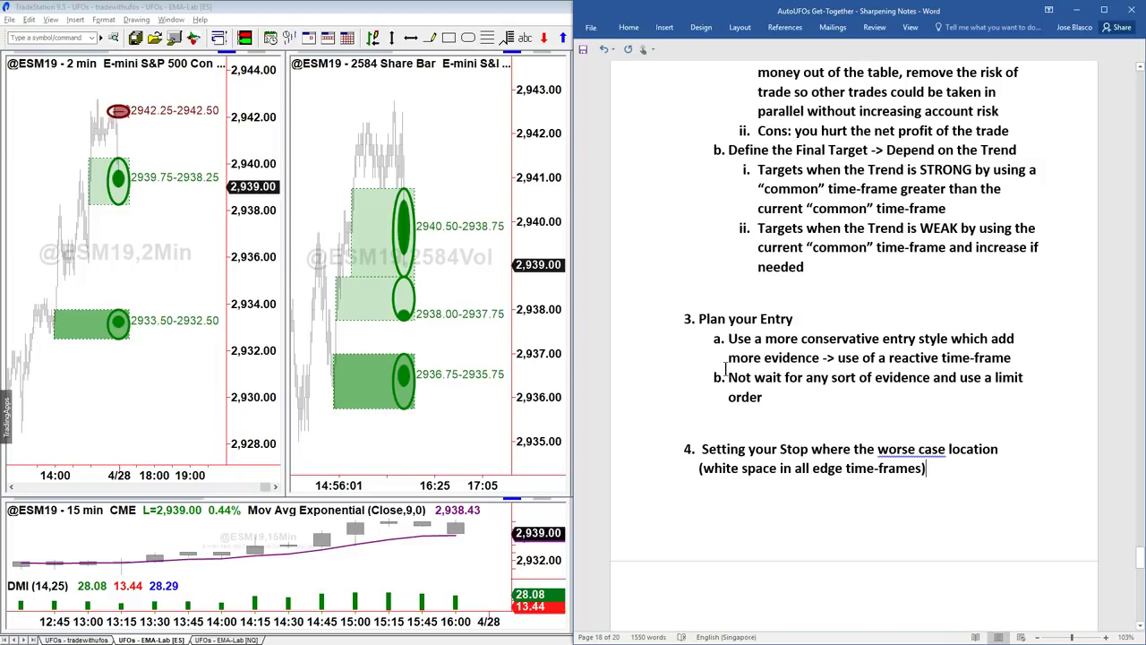
{"action": "left_click", "coordinate": [728, 338]}
{"action": "left_click_drag", "start_coordinate": [775, 338], "coordinate": [1022, 357]}
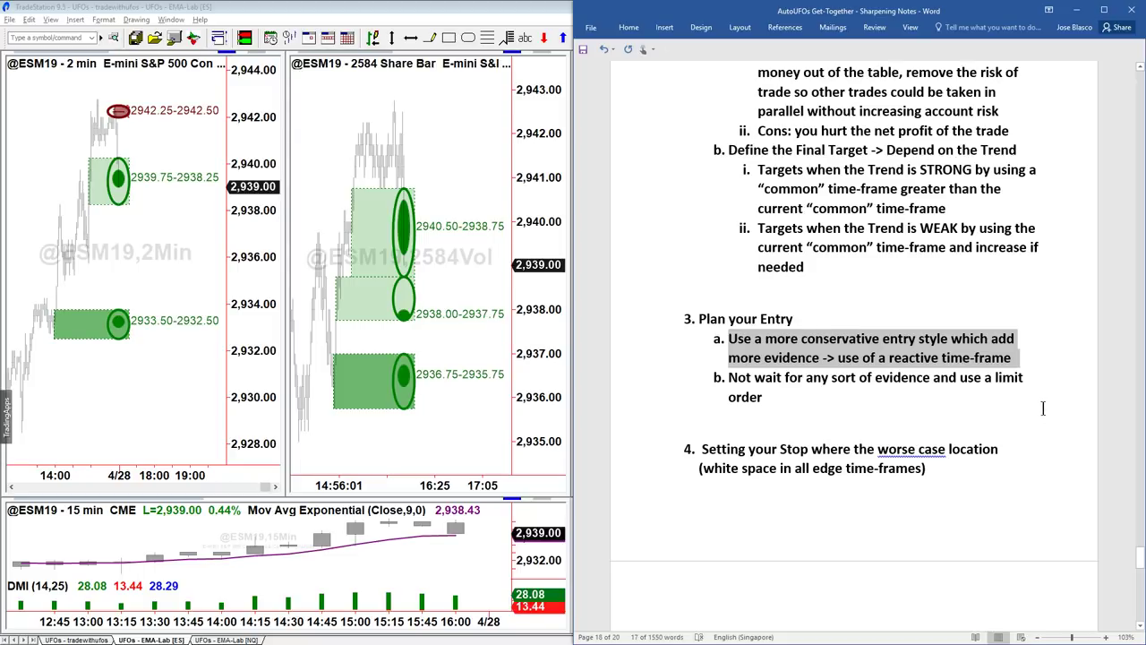
Switch to TradeStation and sketch two short horizontal lines and a looping upward stroke at the price drop on the 610 Share chart.
{"action": "double_click", "coordinate": [225, 7]}
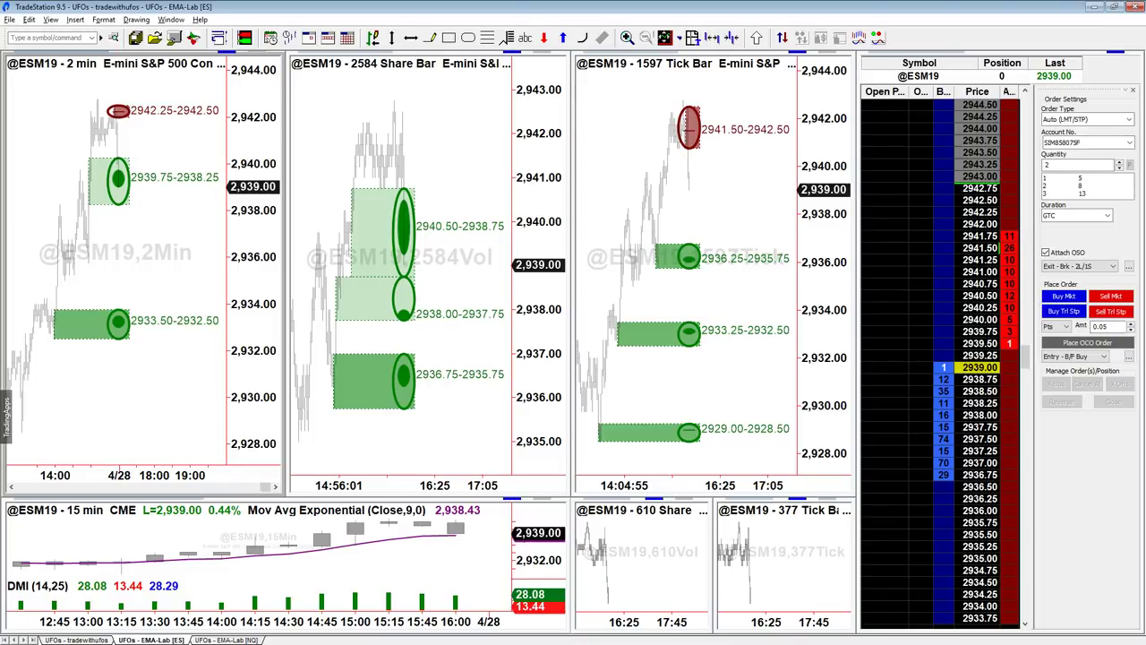
{"action": "left_click_drag", "start_coordinate": [606, 584], "coordinate": [620, 611]}
{"action": "mouse_move", "coordinate": [618, 590]}
{"action": "left_mouse_down"}
{"action": "mouse_move", "coordinate": [621, 564]}
{"action": "mouse_move", "coordinate": [600, 585]}
{"action": "left_mouse_up"}
{"action": "key", "text": "ctrl+z"}
{"action": "mouse_move", "coordinate": [597, 584]}
{"action": "left_mouse_down"}
{"action": "mouse_move", "coordinate": [579, 584]}
{"action": "mouse_move", "coordinate": [590, 606]}
{"action": "mouse_move", "coordinate": [575, 606]}
{"action": "left_mouse_up"}
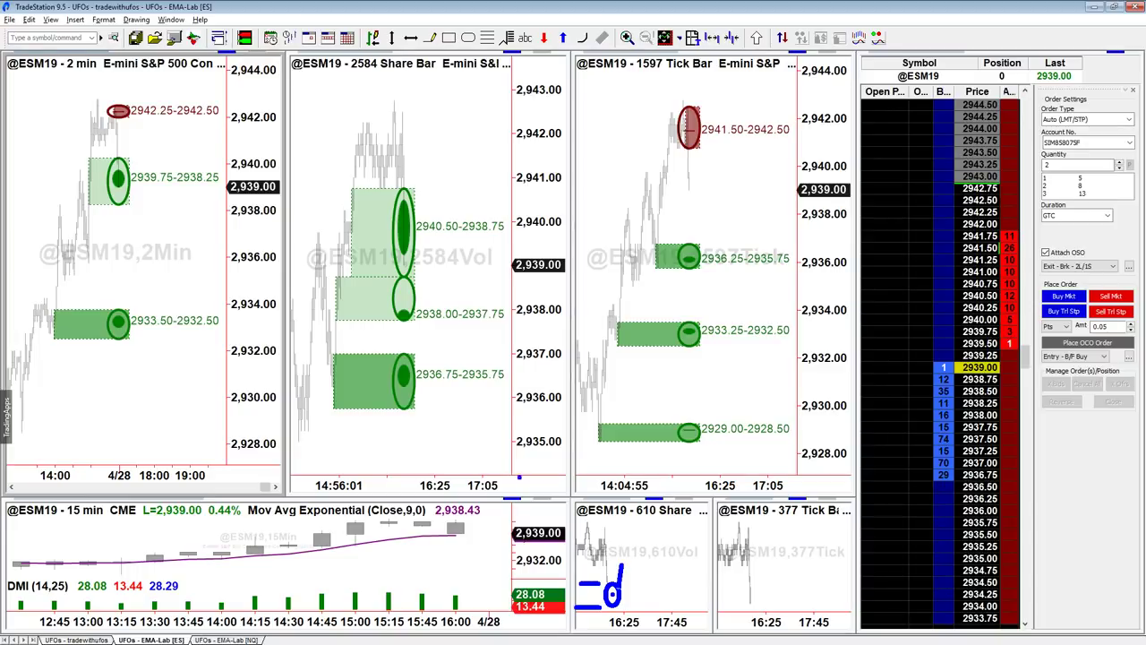
Underline 2937.75 on the 2584 Share chart, annotate the 610 Share chart with 38 and 37.5, and clear the drawings.
{"action": "left_click_drag", "start_coordinate": [513, 323], "coordinate": [477, 325]}
{"action": "left_click_drag", "start_coordinate": [581, 527], "coordinate": [582, 580]}
{"action": "type", "text": "38"}
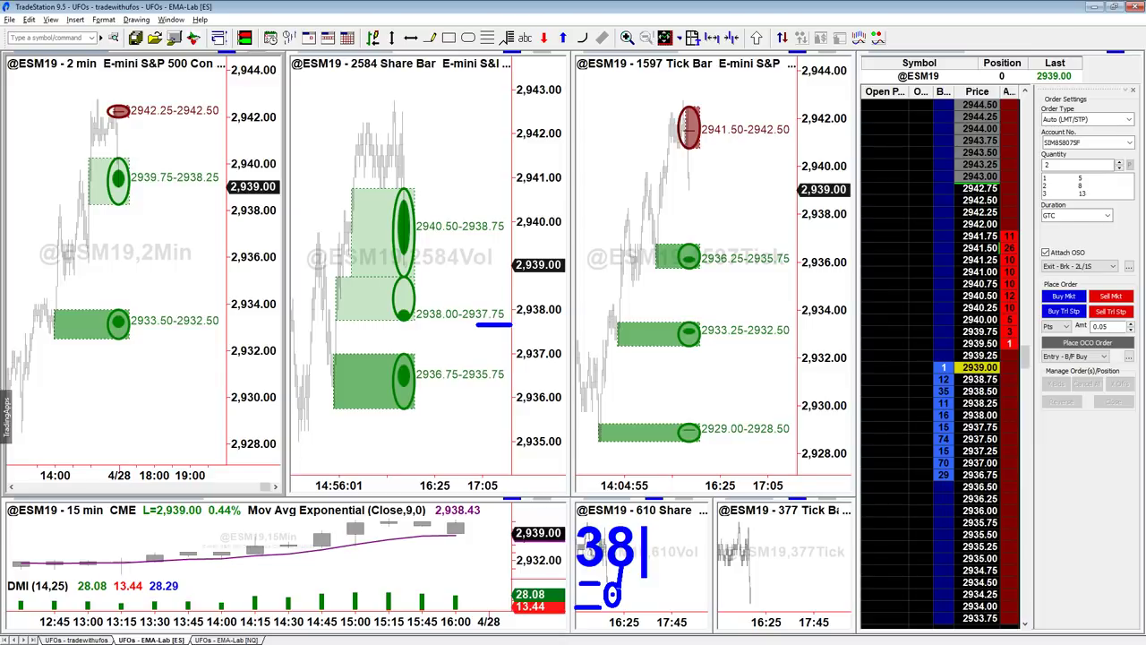
{"action": "key", "text": "Escape"}
{"action": "left_click_drag", "start_coordinate": [641, 644], "coordinate": [642, 600]}
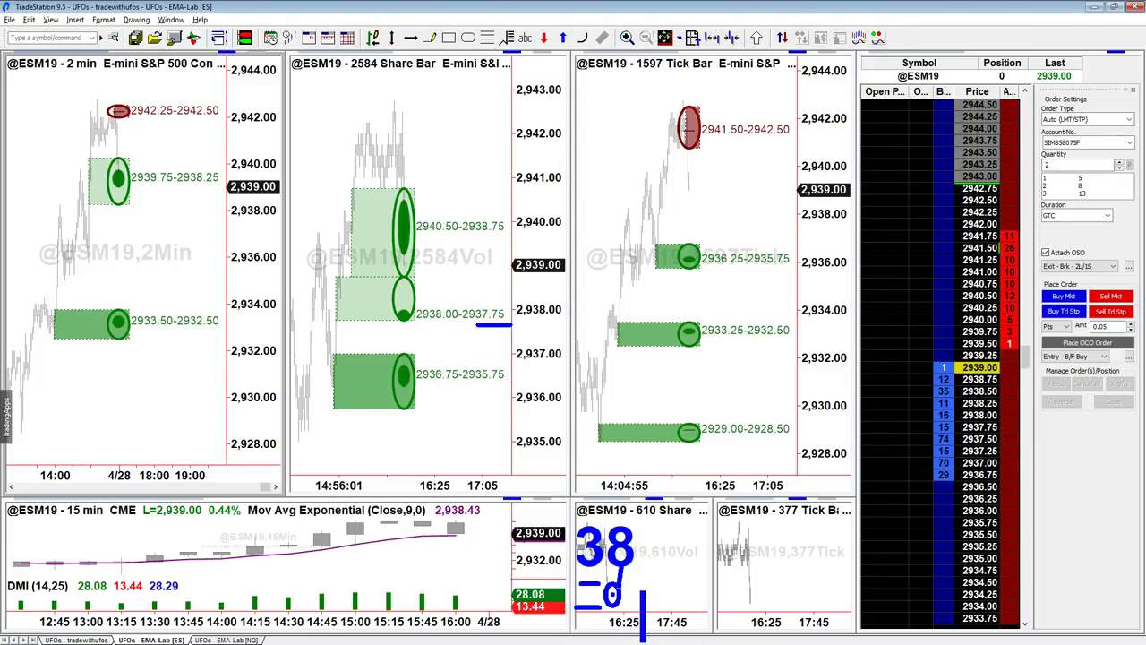
{"action": "type", "text": "2"}
{"action": "key", "text": "BackSpace"}
{"action": "type", "text": "37.5"}
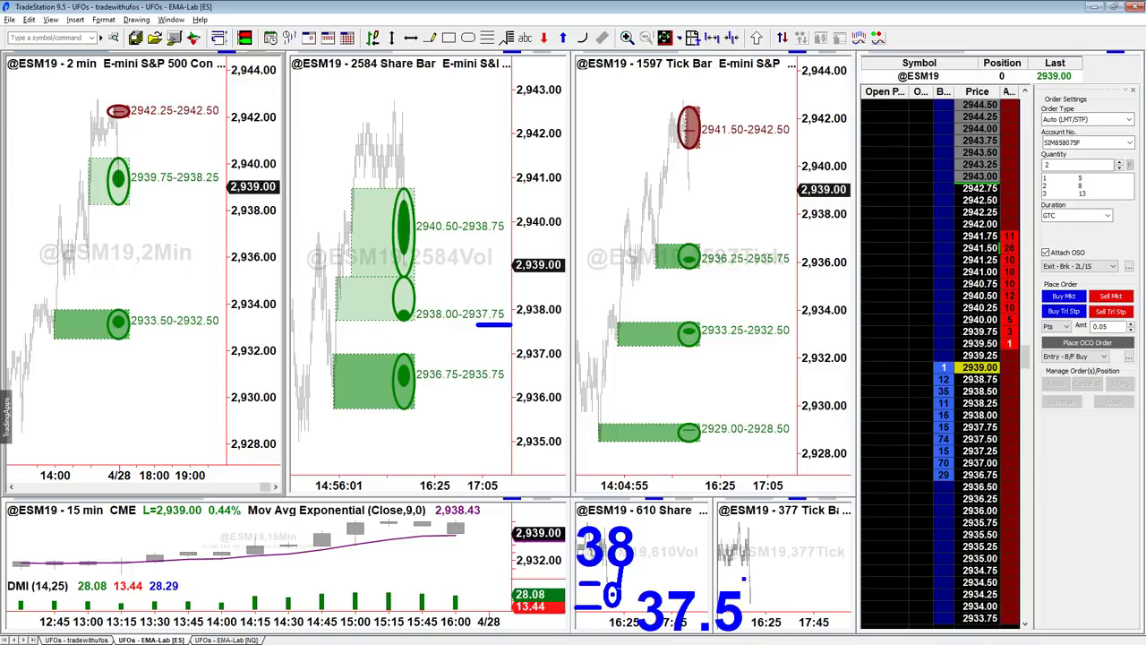
{"action": "key", "text": "Escape"}
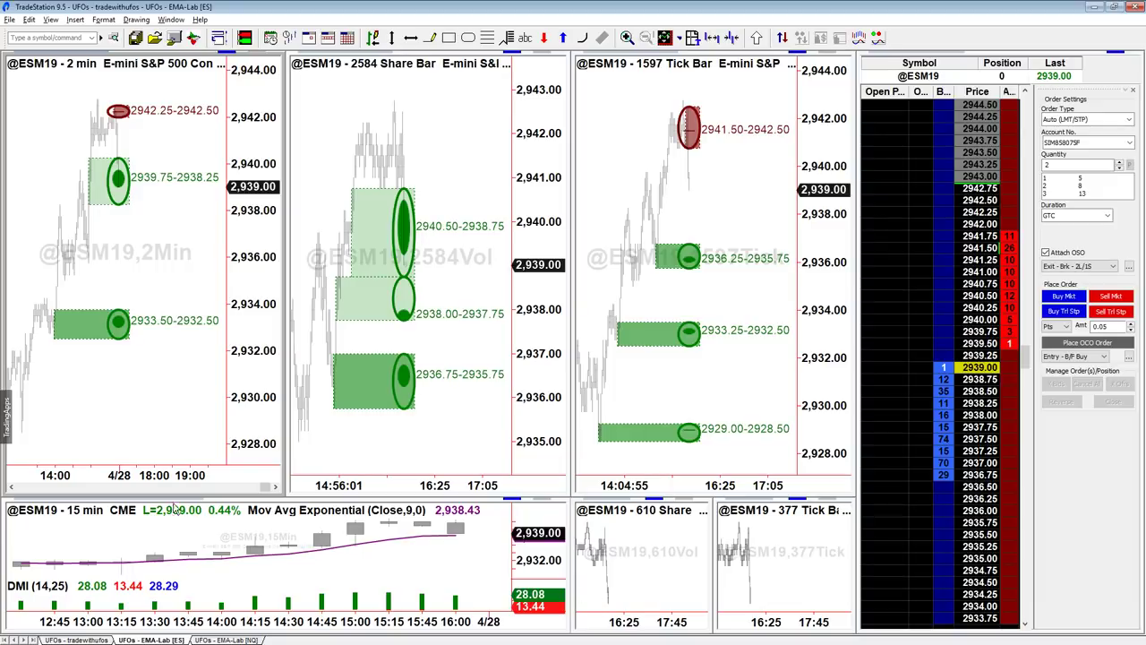
Underline the 15 min title, mark the 13:15 DMI bar with an arrow, draw a line across the DMI bars, and clear the drawings.
{"action": "left_click_drag", "start_coordinate": [78, 521], "coordinate": [108, 521]}
{"action": "mouse_move", "coordinate": [125, 591]}
{"action": "left_mouse_down"}
{"action": "mouse_move", "coordinate": [166, 584]}
{"action": "mouse_move", "coordinate": [127, 593]}
{"action": "left_mouse_up"}
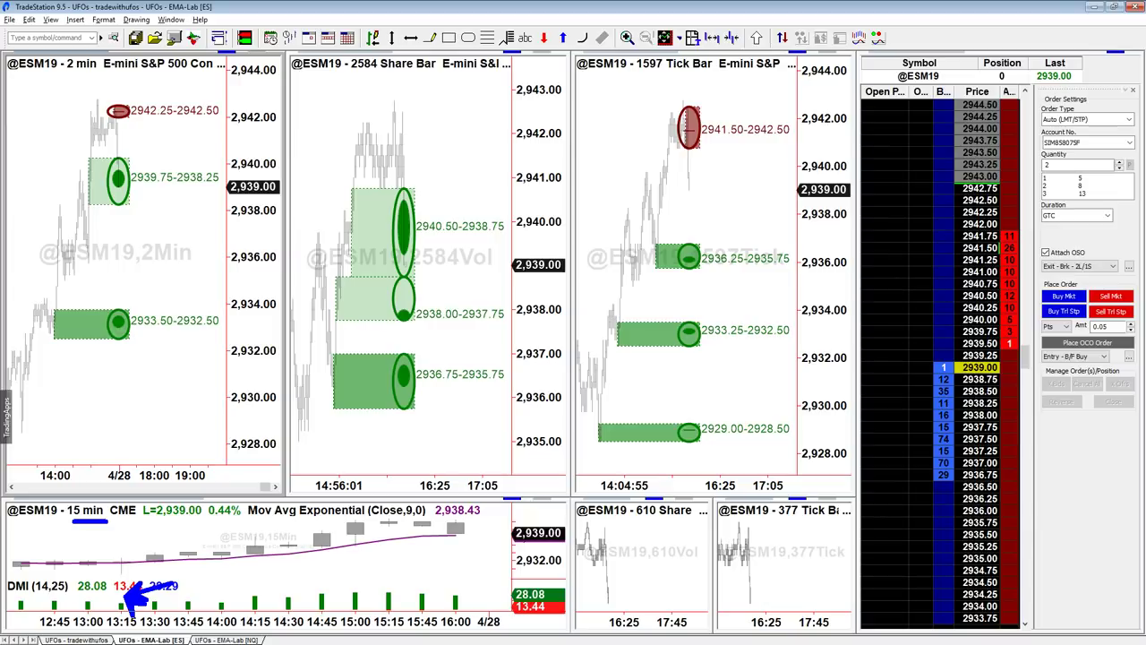
{"action": "left_click_drag", "start_coordinate": [74, 564], "coordinate": [89, 589]}
{"action": "left_click_drag", "start_coordinate": [25, 606], "coordinate": [475, 601]}
{"action": "key", "text": "Escape"}
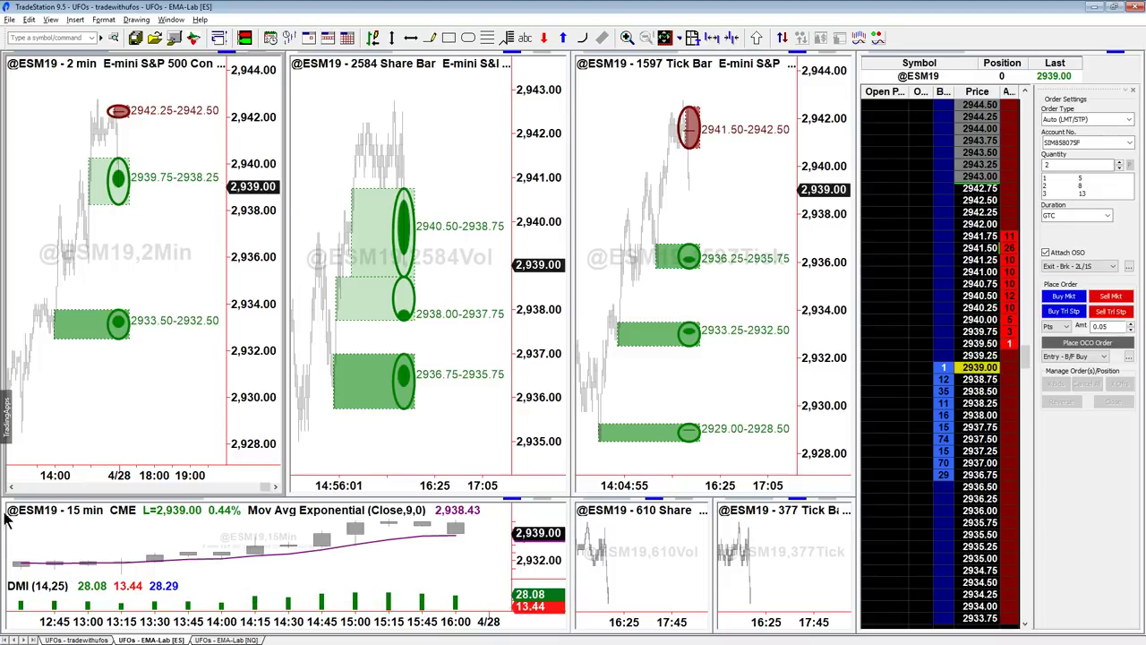
On the 15 min chart, draw an arrow at the 13:15 candle and a rising line to the 16:00 candle, and clear both.
{"action": "key", "text": "ctrl+2"}
{"action": "left_click_drag", "start_coordinate": [129, 570], "coordinate": [151, 588]}
{"action": "left_click_drag", "start_coordinate": [156, 561], "coordinate": [470, 527]}
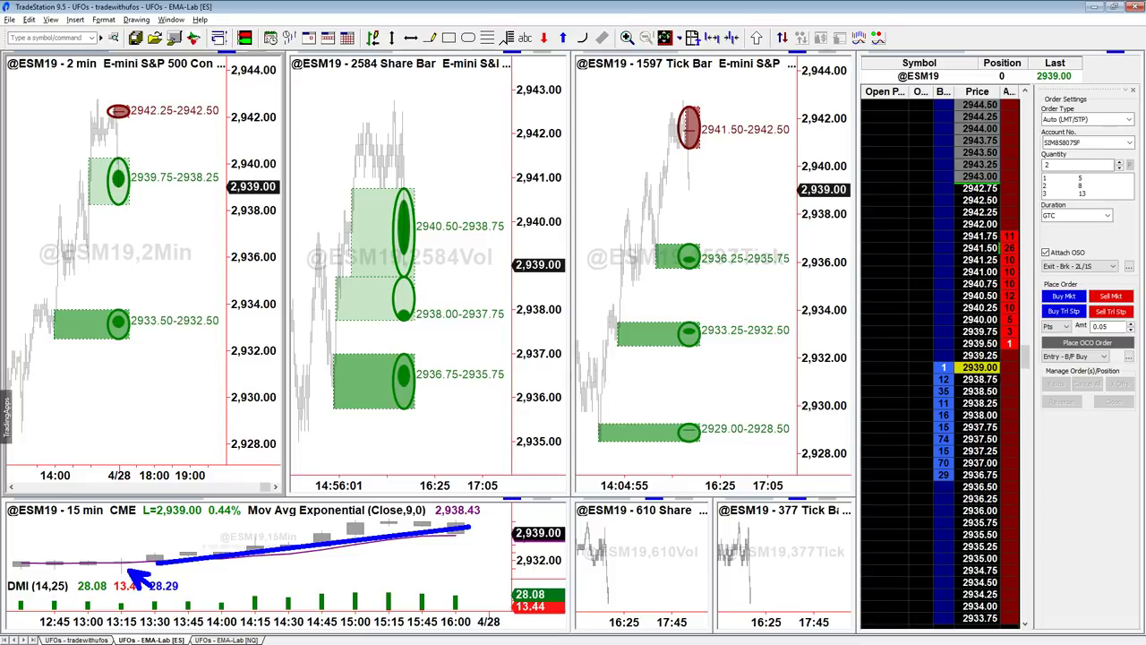
{"action": "key", "text": "Escape"}
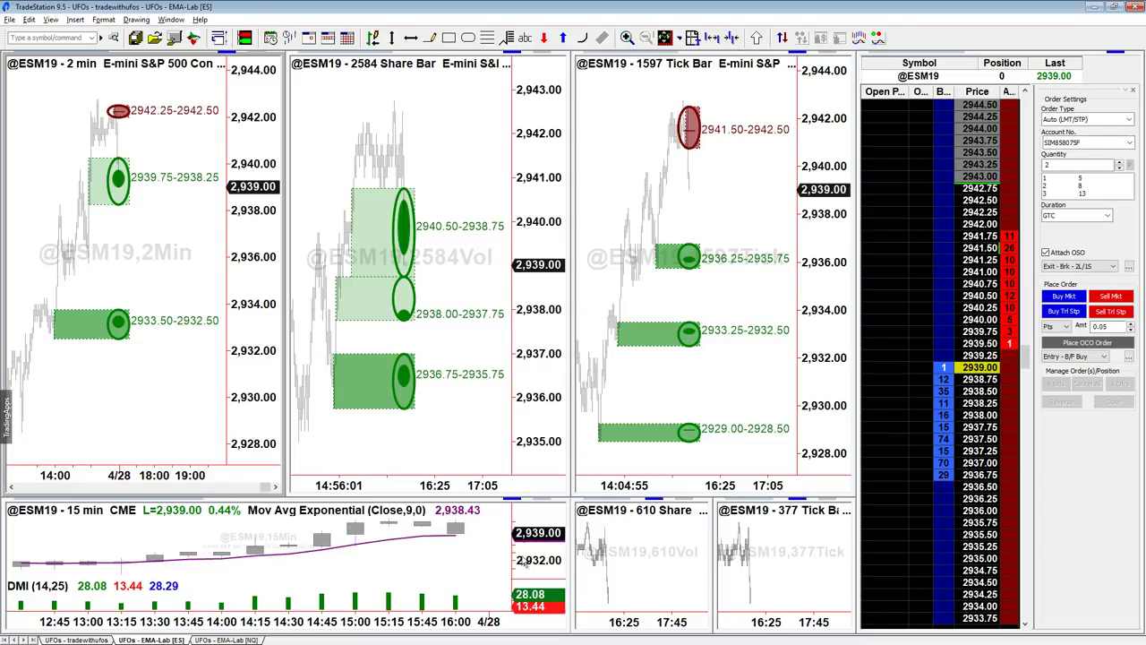
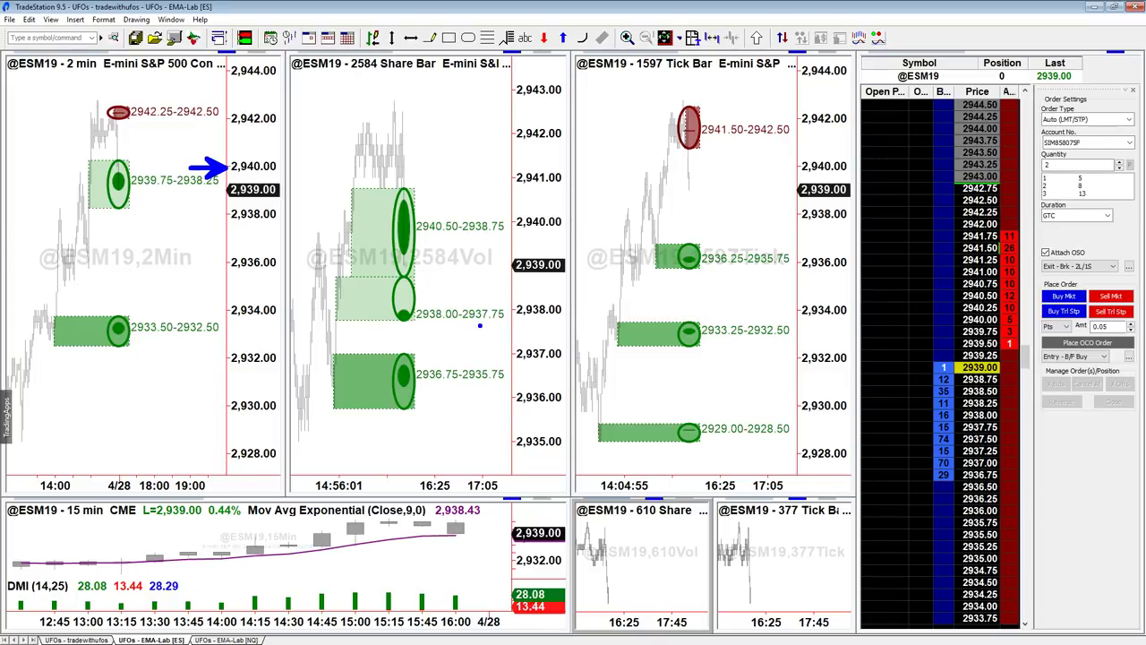
Underline 2937.75, cross out the upper green zones on the 2 min and 2584 Share charts, mark the 610 Share chart, and clear the drawings.
{"action": "left_click_drag", "start_coordinate": [478, 325], "coordinate": [493, 326]}
{"action": "mouse_move", "coordinate": [88, 143]}
{"action": "left_mouse_down"}
{"action": "mouse_move", "coordinate": [118, 179]}
{"action": "mouse_move", "coordinate": [137, 244]}
{"action": "left_mouse_up"}
{"action": "left_click_drag", "start_coordinate": [130, 133], "coordinate": [38, 224]}
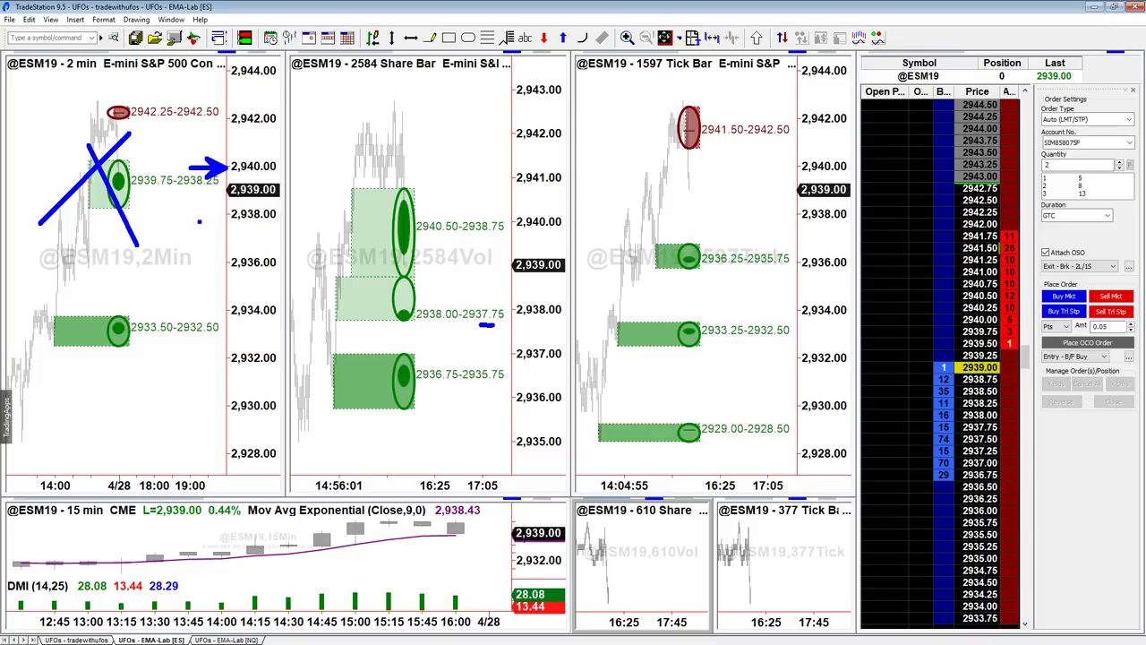
{"action": "mouse_move", "coordinate": [332, 169]}
{"action": "left_mouse_down"}
{"action": "mouse_move", "coordinate": [401, 235]}
{"action": "mouse_move", "coordinate": [444, 325]}
{"action": "left_mouse_up"}
{"action": "left_click_drag", "start_coordinate": [428, 193], "coordinate": [347, 345]}
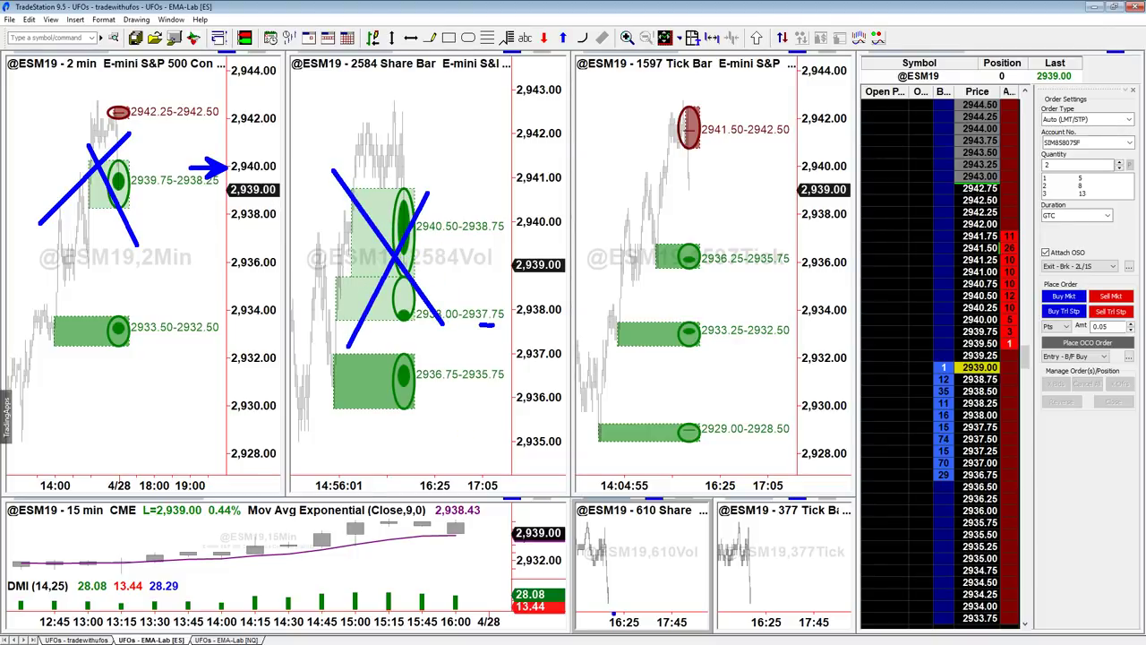
{"action": "mouse_move", "coordinate": [605, 585]}
{"action": "left_mouse_down"}
{"action": "mouse_move", "coordinate": [627, 595]}
{"action": "mouse_move", "coordinate": [608, 595]}
{"action": "mouse_move", "coordinate": [624, 593]}
{"action": "mouse_move", "coordinate": [634, 572]}
{"action": "left_mouse_up"}
{"action": "key", "text": "Escape"}
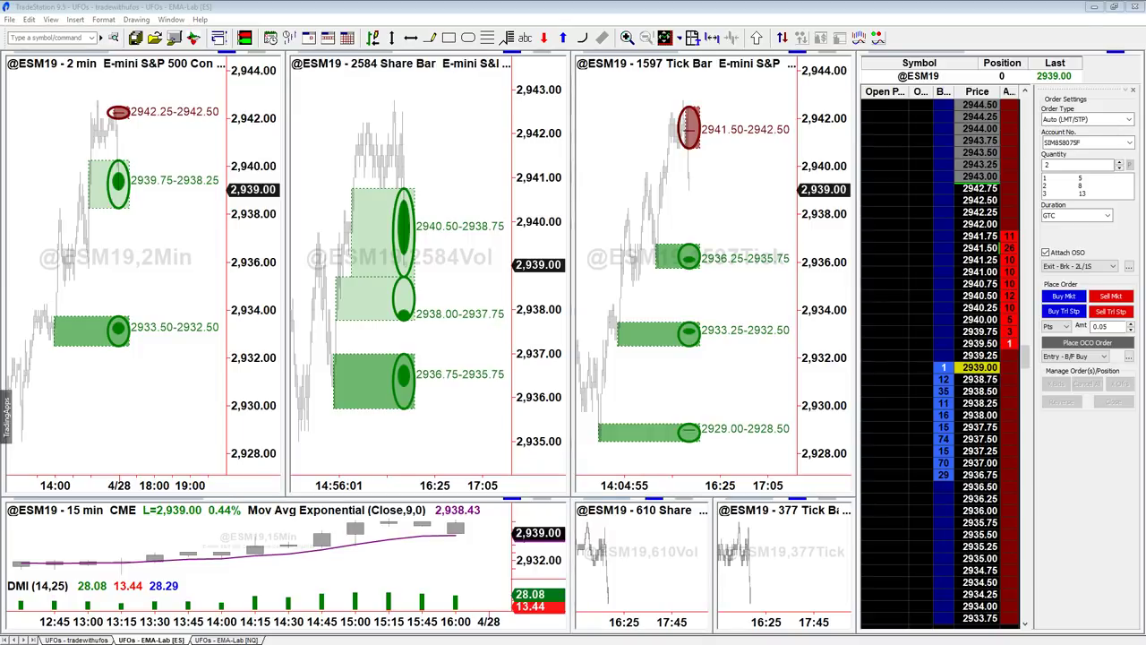
Point out the 610 Share and 377 Tick charts, and return to the Word notes to reselect the text of item 3a.
{"action": "left_click", "coordinate": [50, 9]}
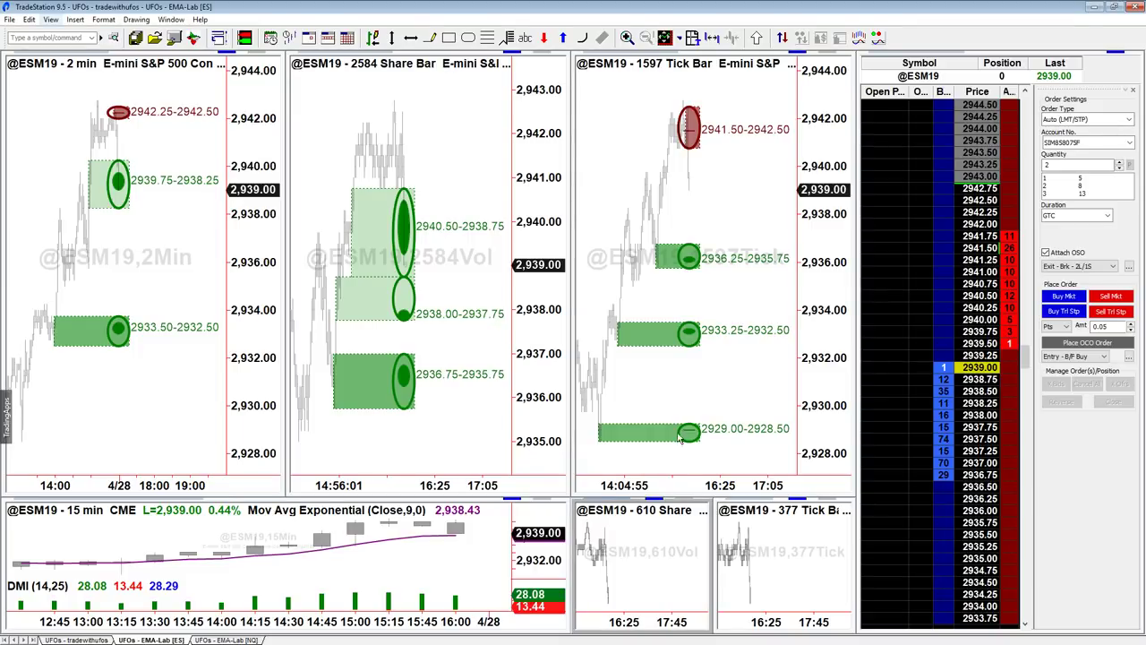
{"action": "left_click_drag", "start_coordinate": [592, 523], "coordinate": [813, 516]}
{"action": "key", "text": "alt+Tab"}
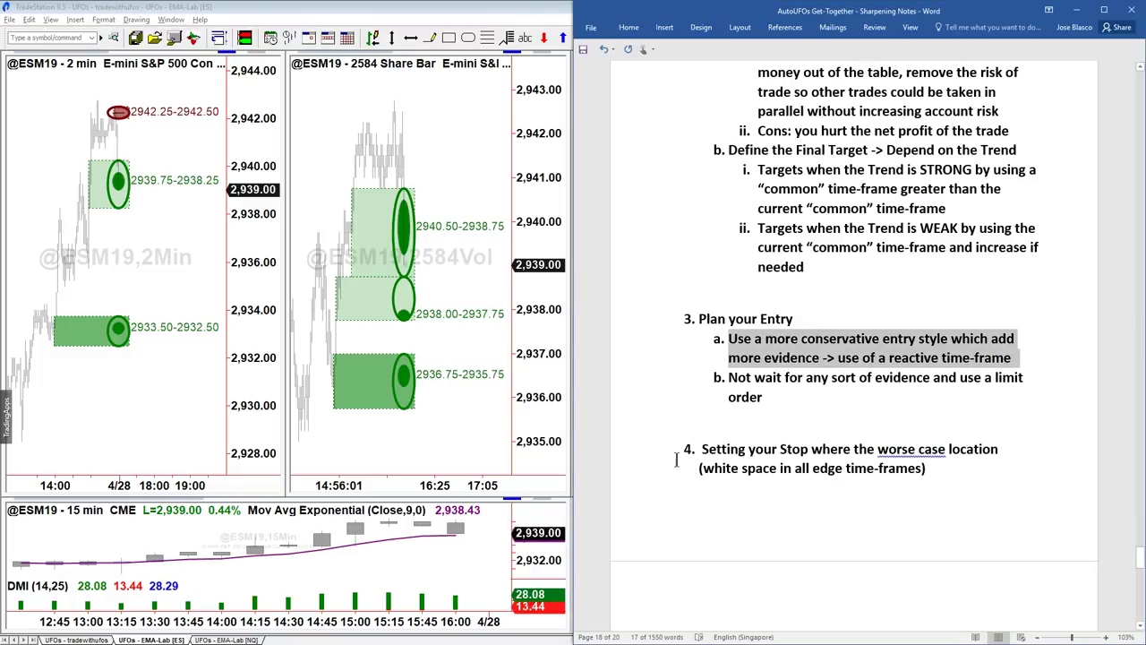
{"action": "left_click", "coordinate": [780, 398]}
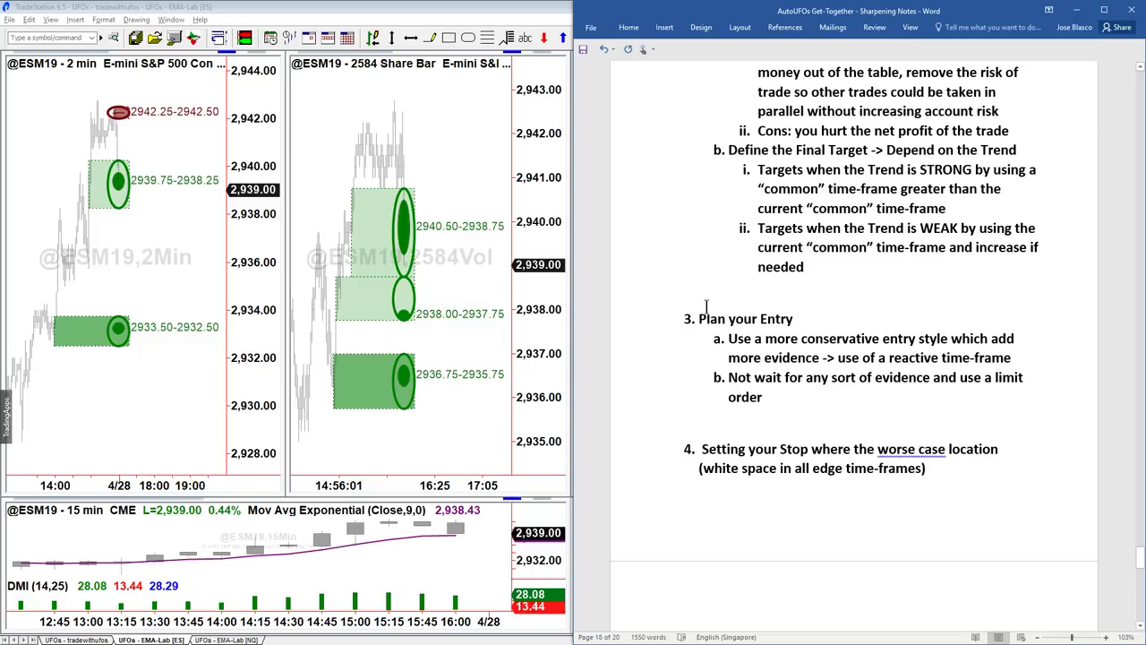
{"action": "left_click_drag", "start_coordinate": [1012, 357], "coordinate": [727, 336]}
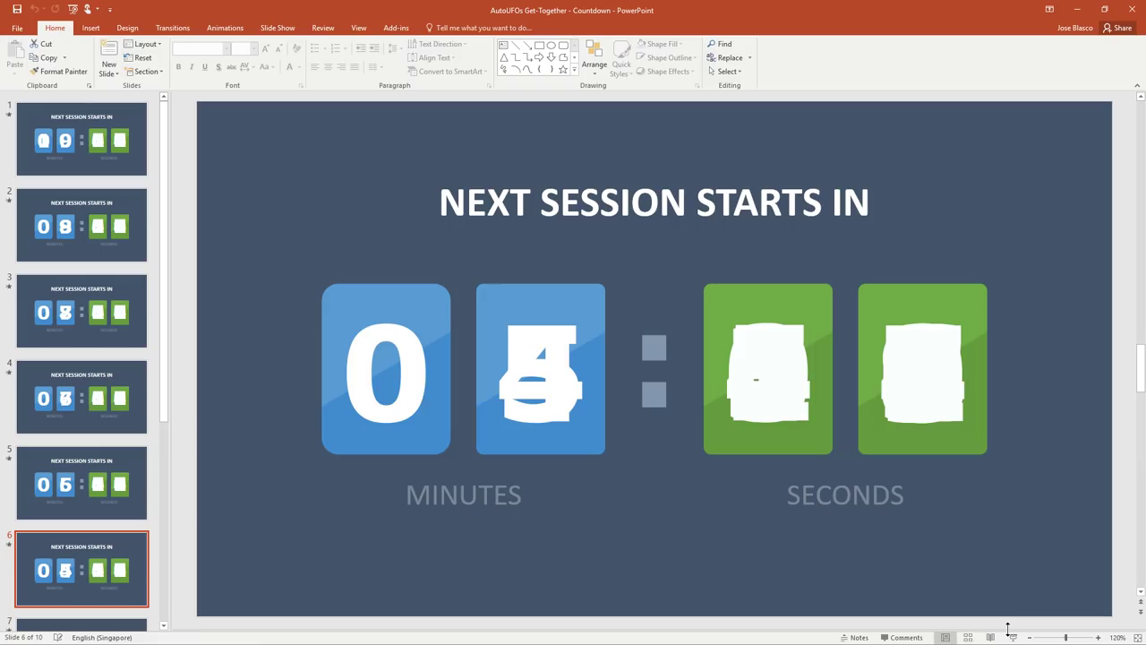
Switch to PowerPoint and start the countdown slide show from slide 6.
{"action": "left_click", "coordinate": [1010, 635]}
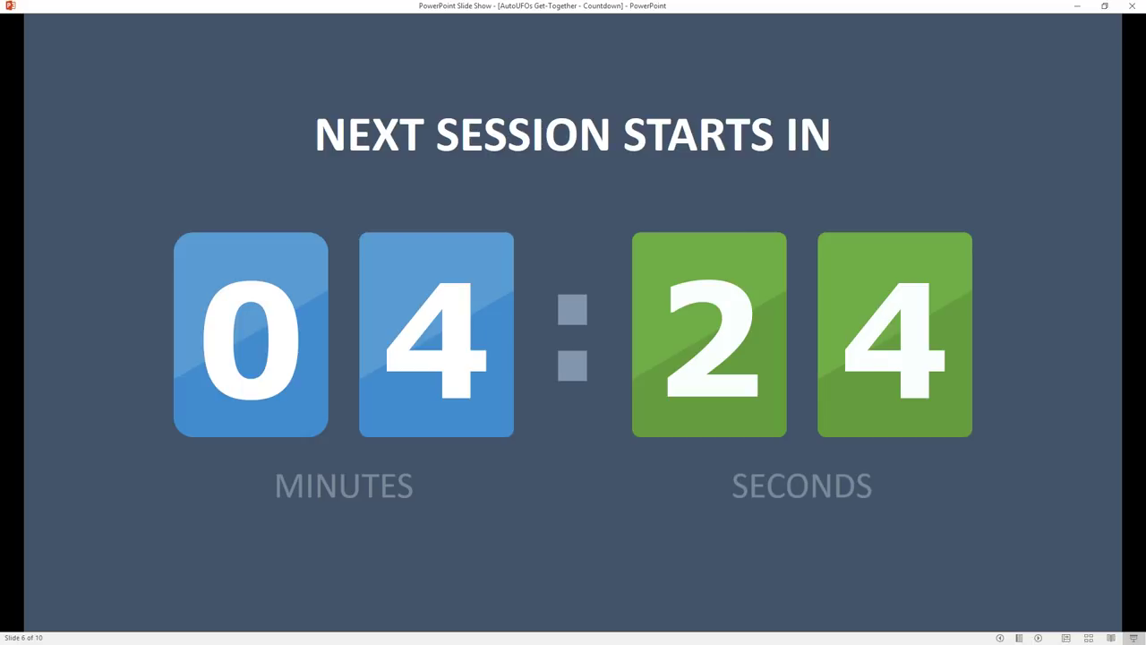